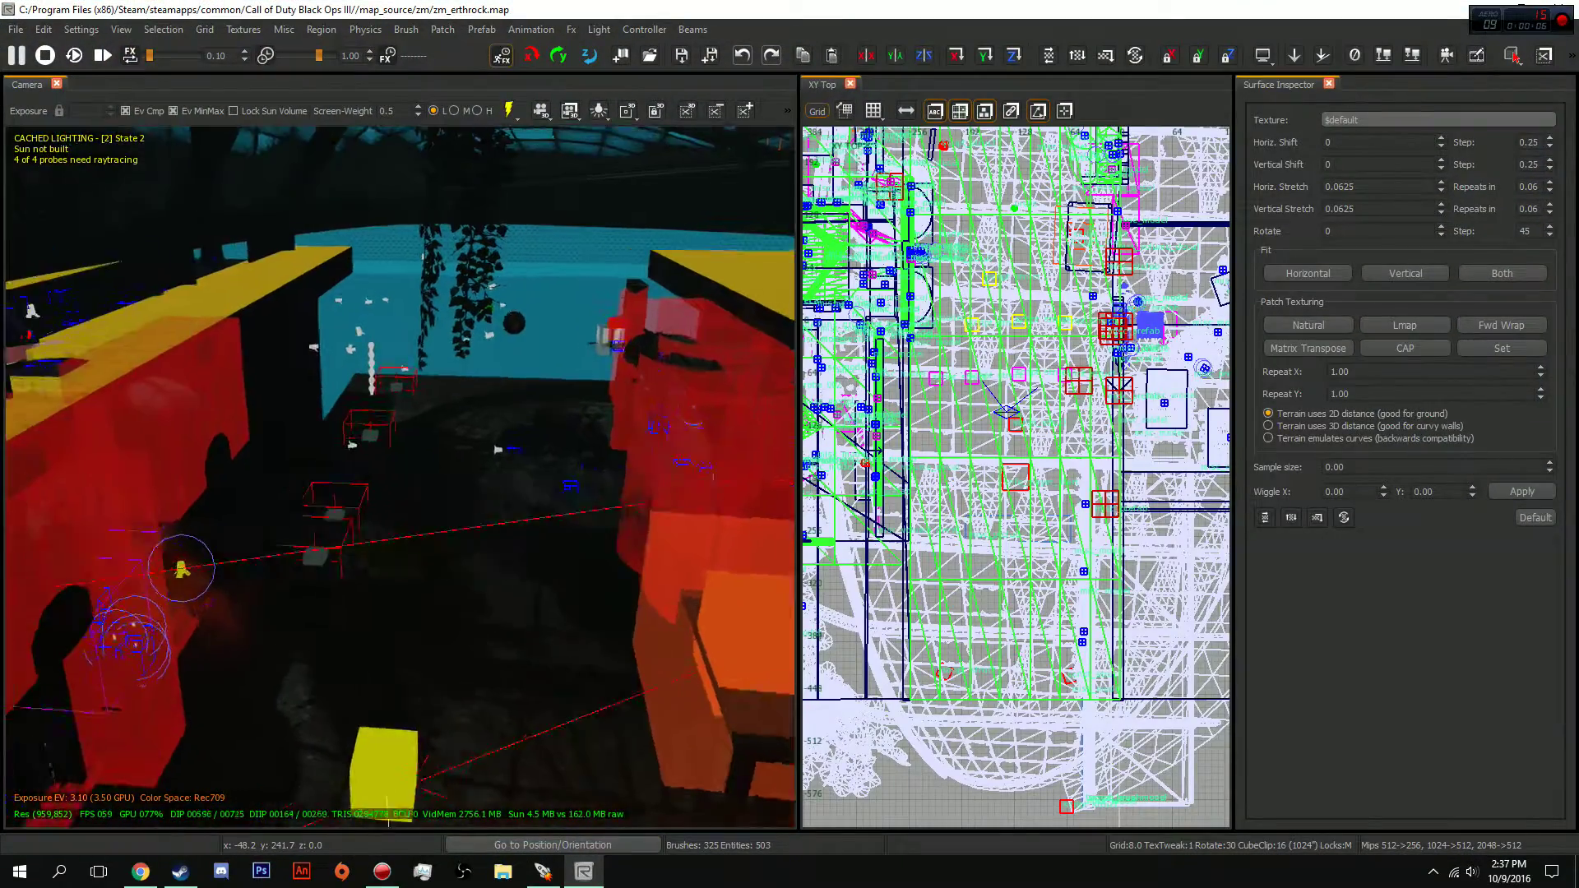
Fly around the main street and nearby rooms to examine the perk machine areas under the cached lighting.
right_drag(400, 478, 271, 609)
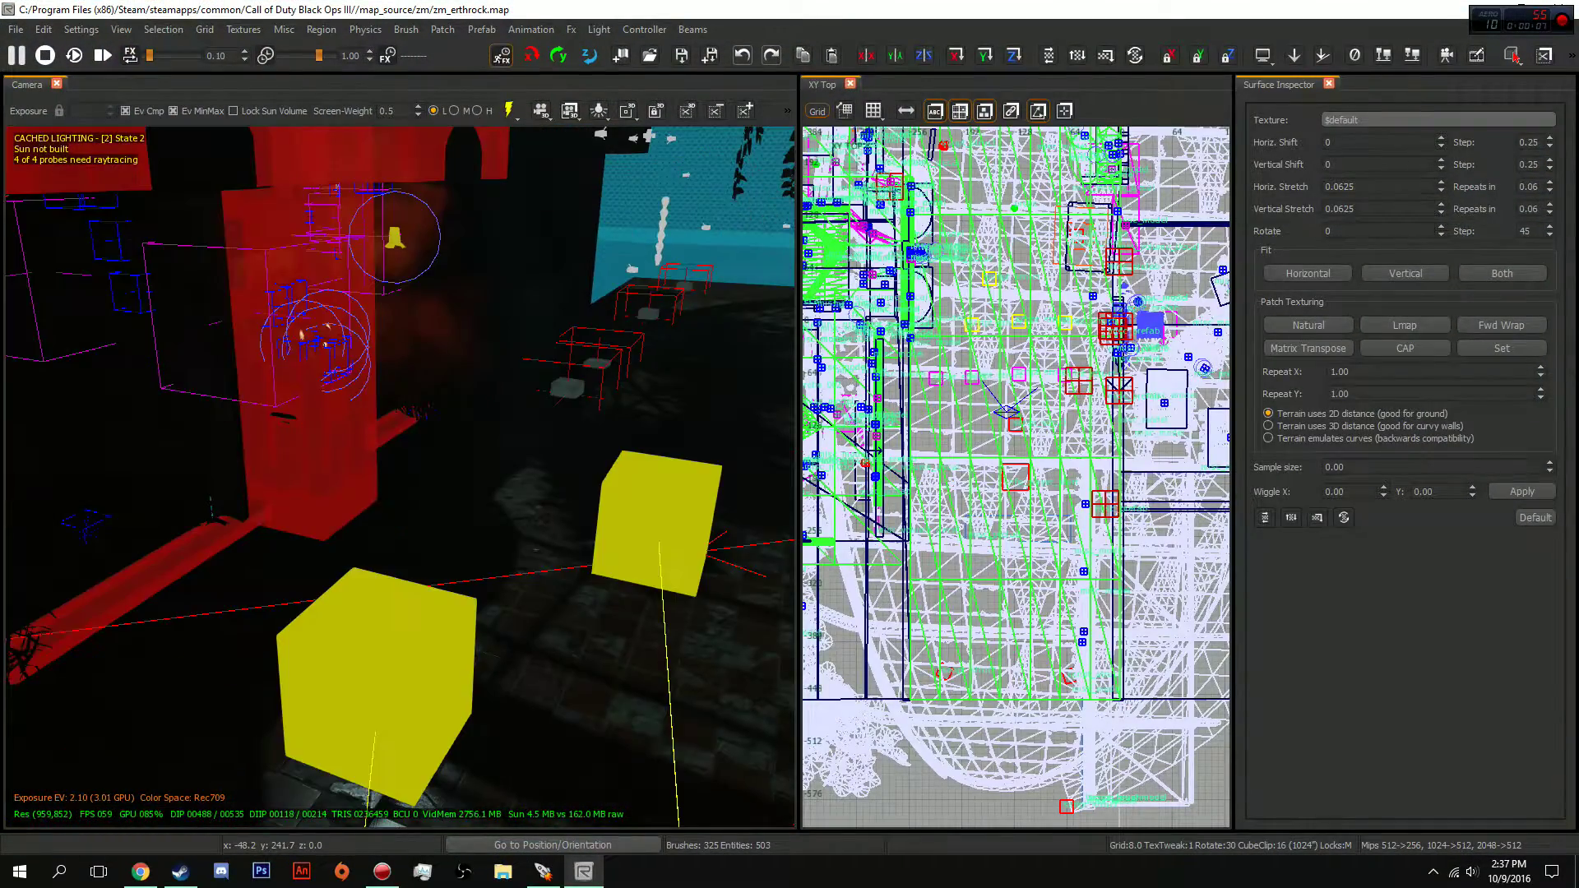
key(w)
key(w)
mouse_move(400, 477)
right_down()
mouse_move(280, 263)
mouse_move(267, 428)
mouse_move(357, 444)
mouse_move(588, 407)
right_up()
key(s)
key(w)
key(w)
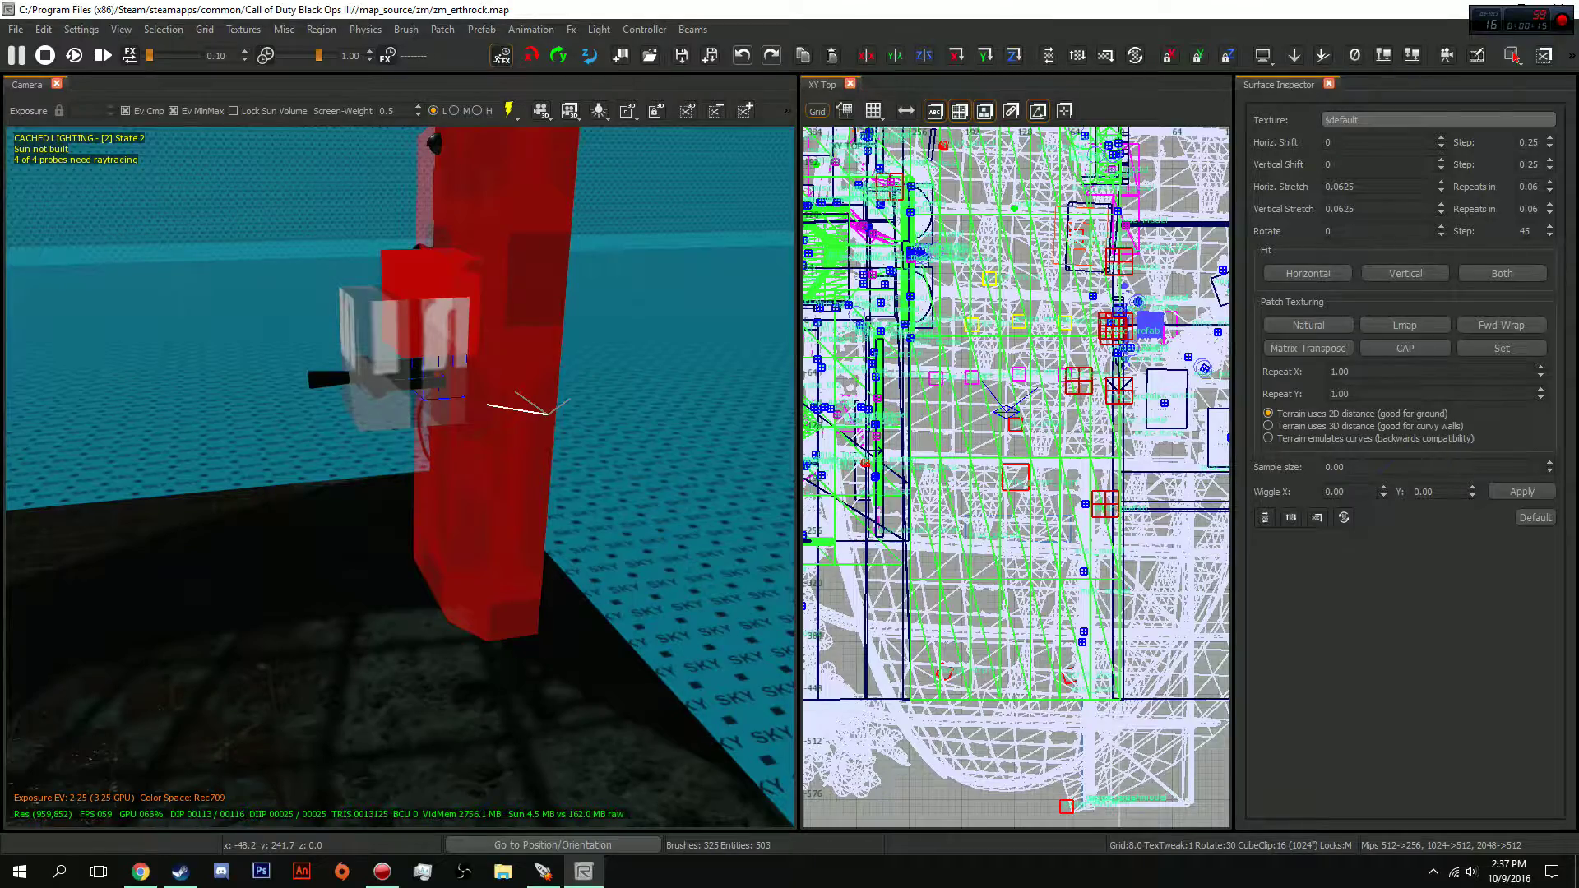
right_drag(493, 411, 773, 329)
key(w)
key(s)
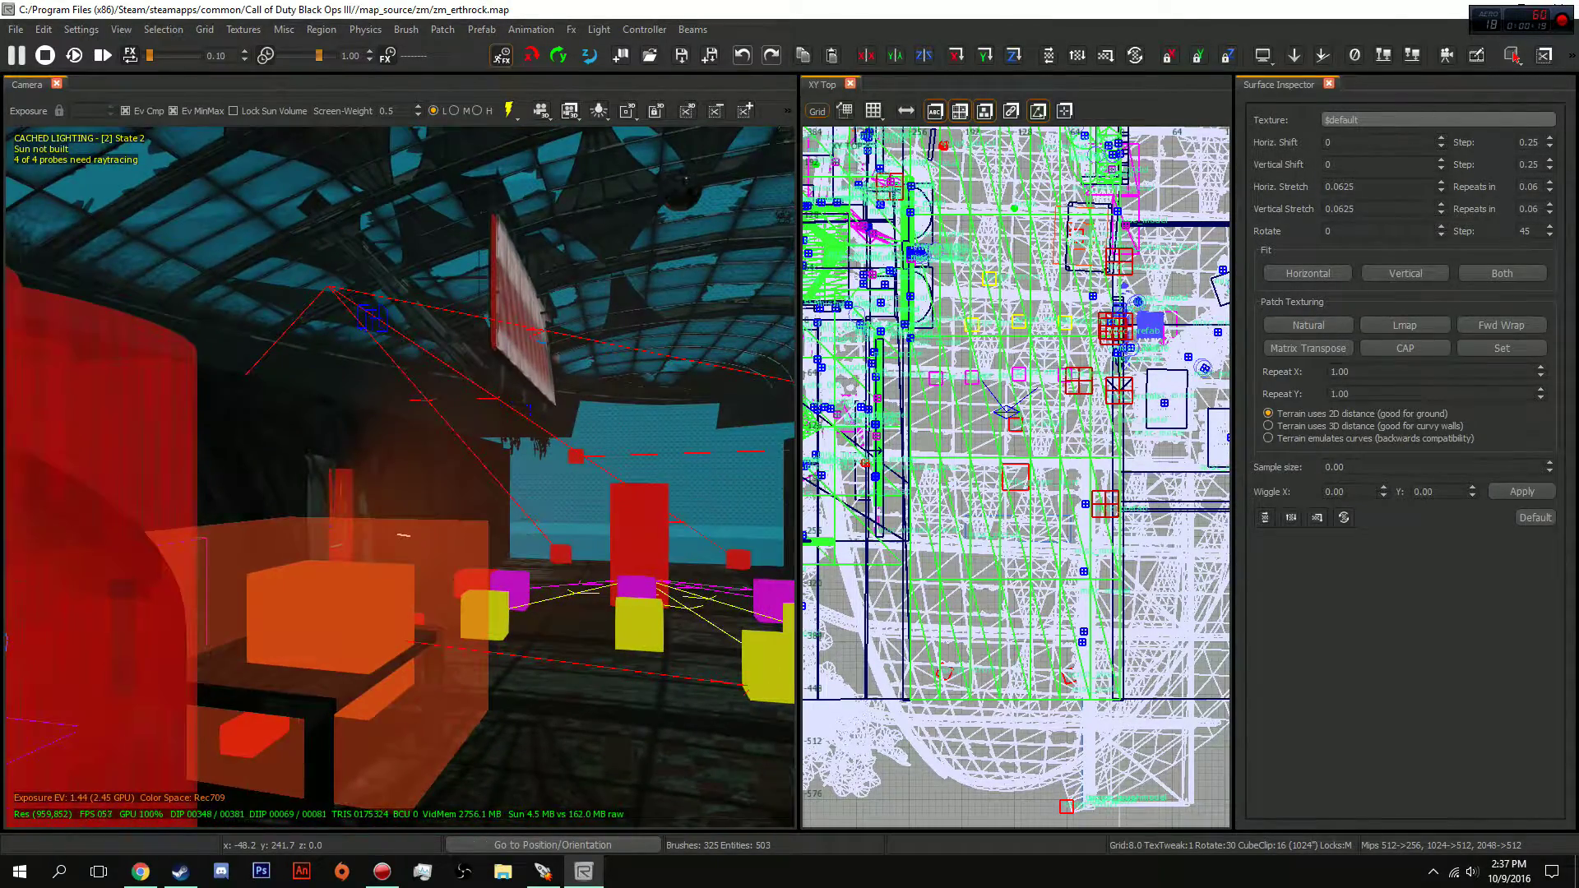
right_drag(395, 411, 786, 457)
key(w)
key(s)
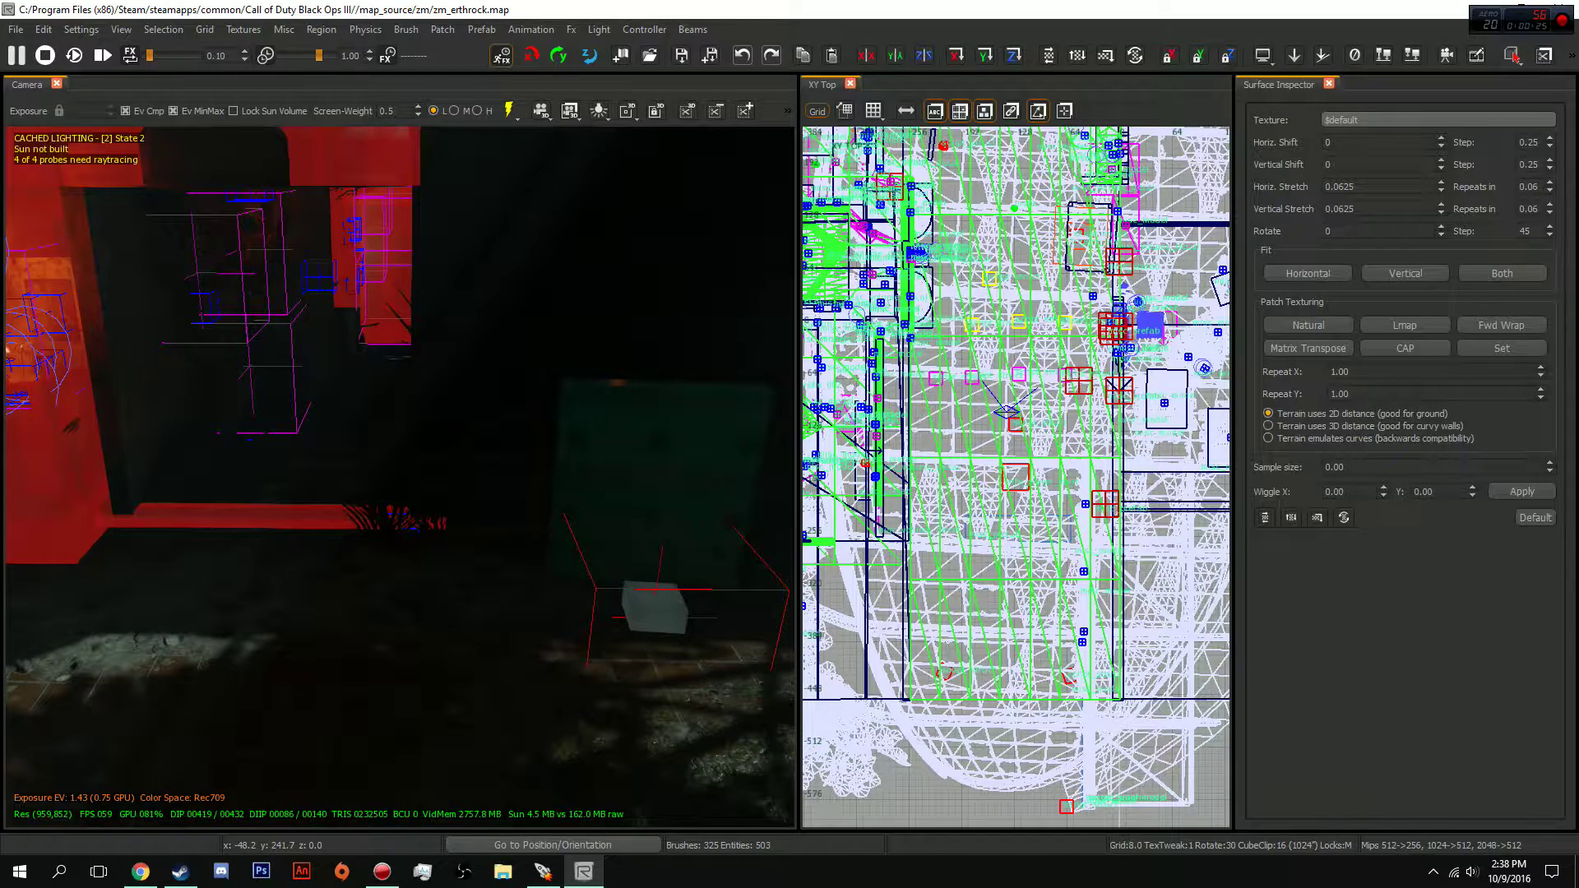
right_drag(399, 477, 750, 486)
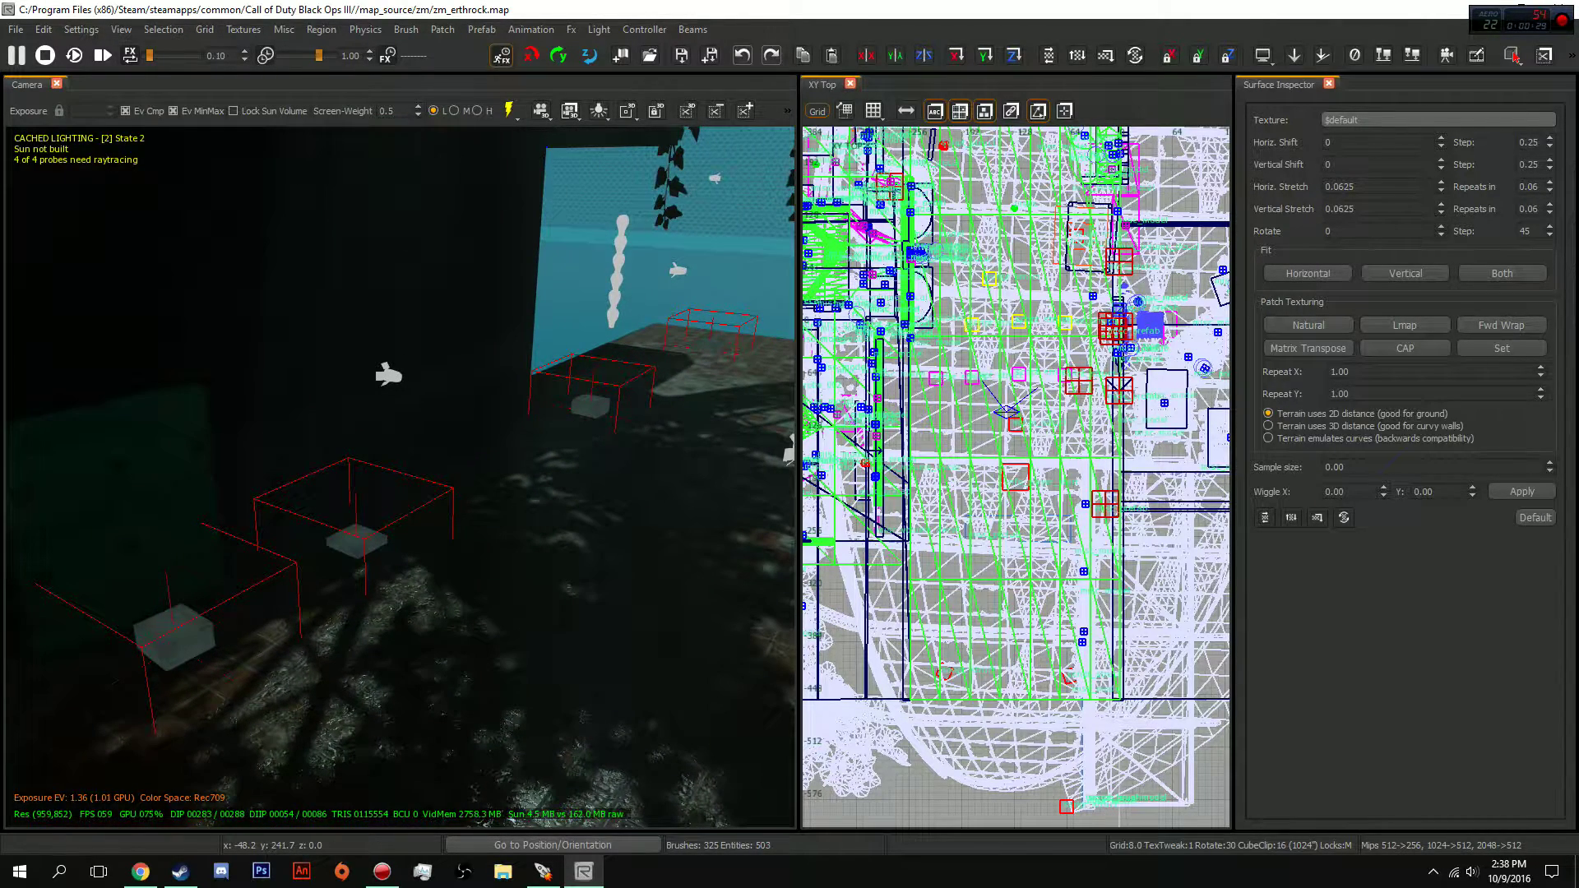
key(w)
right_drag(399, 477, 568, 476)
right_drag(399, 477, 707, 471)
key(w)
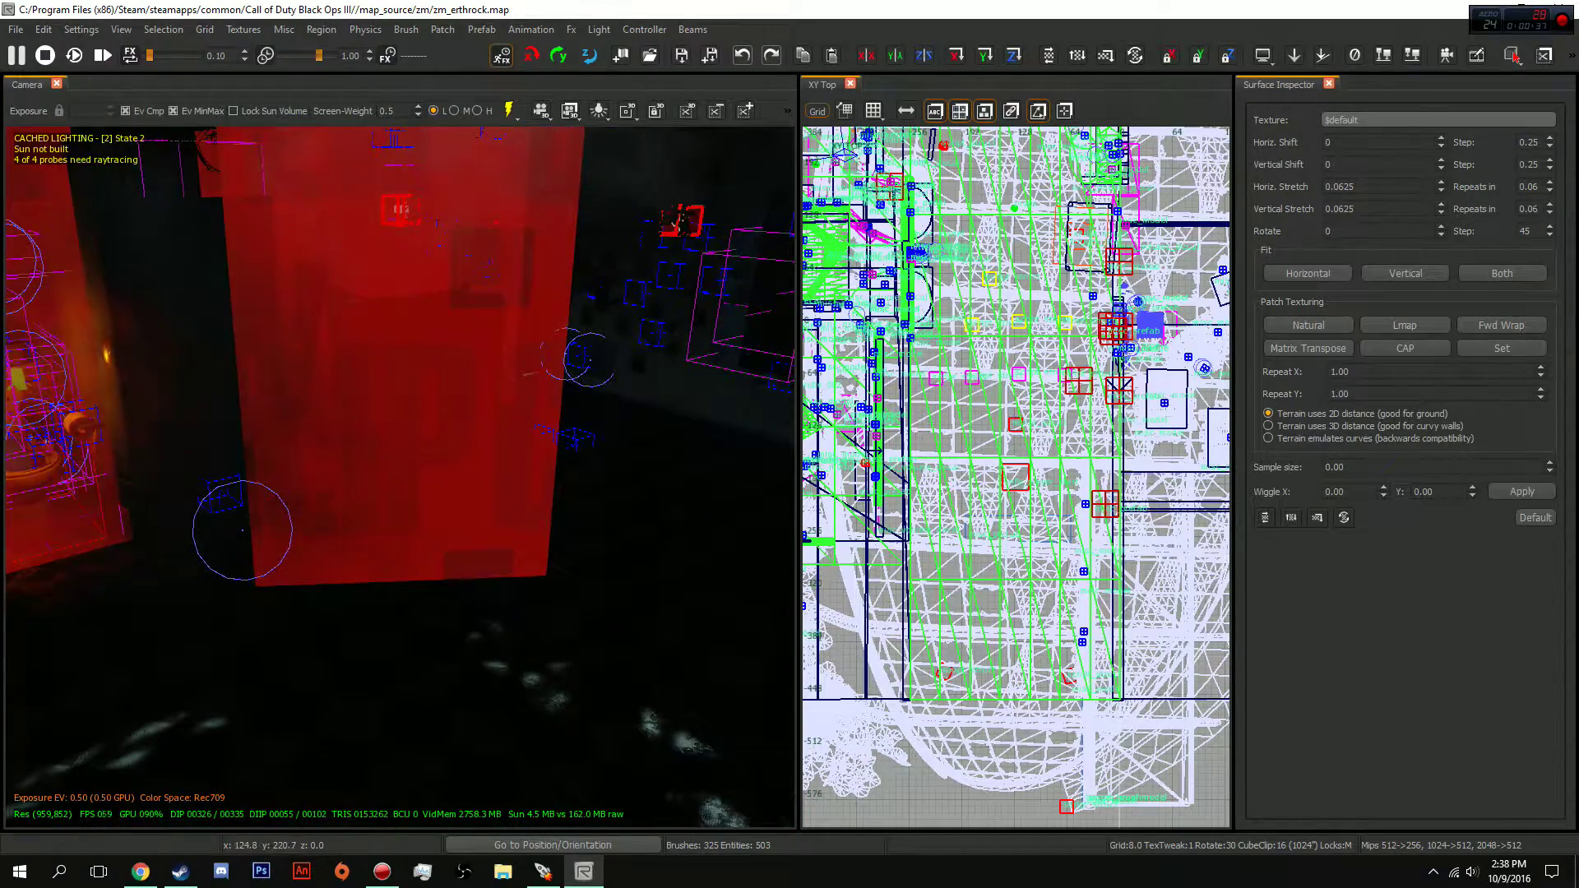
Close the Surface Inspector, search the Prefab Browser for "revive", and close the browser.
click(1329, 83)
right_click(1277, 27)
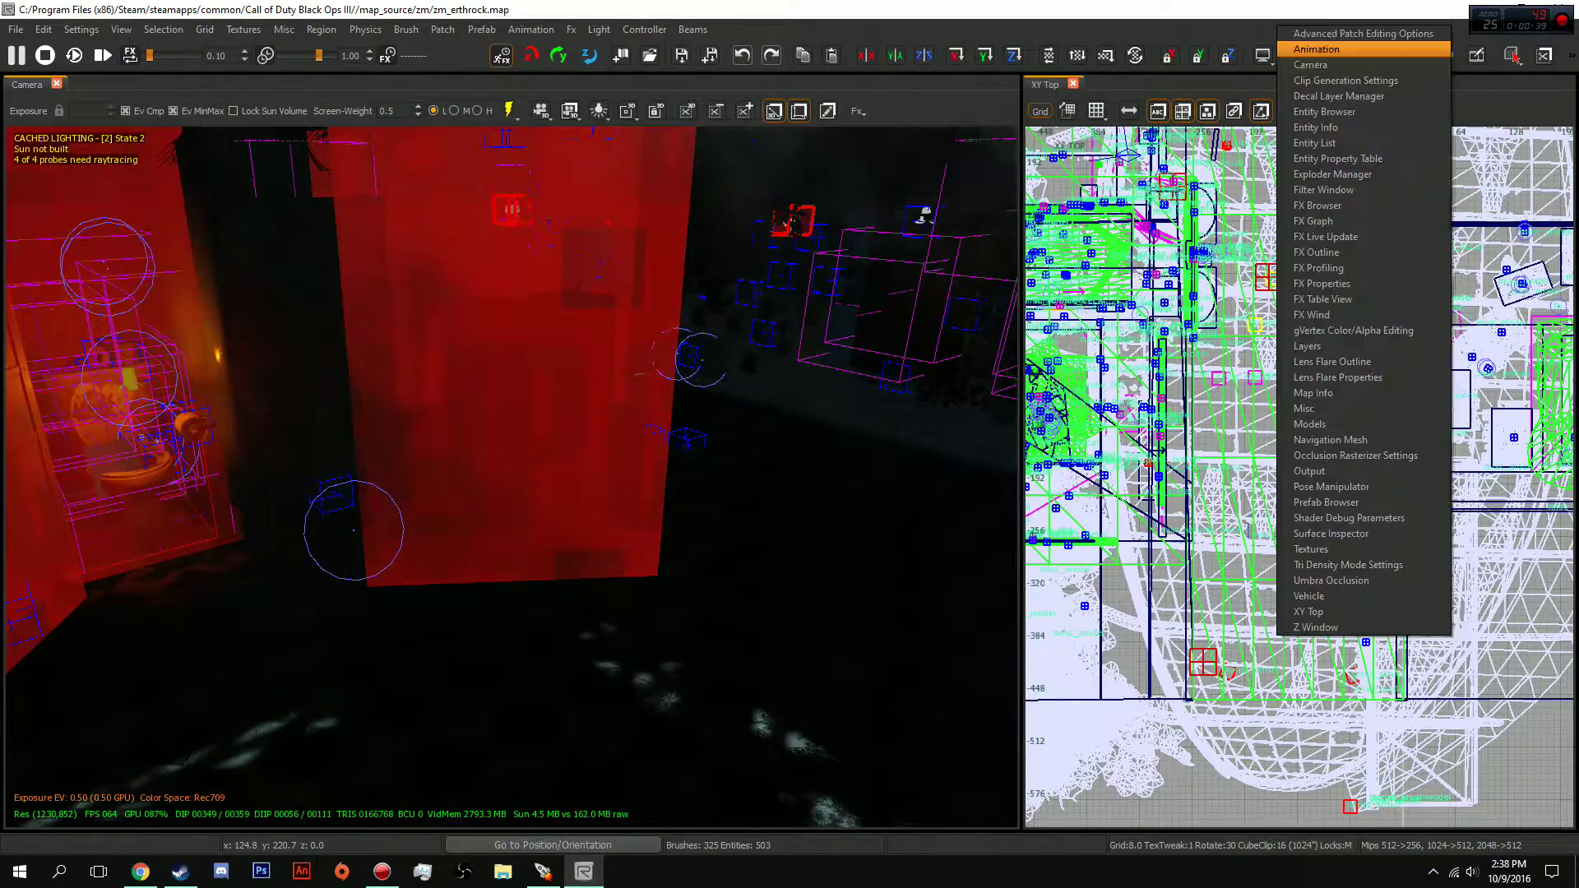
key(Down)
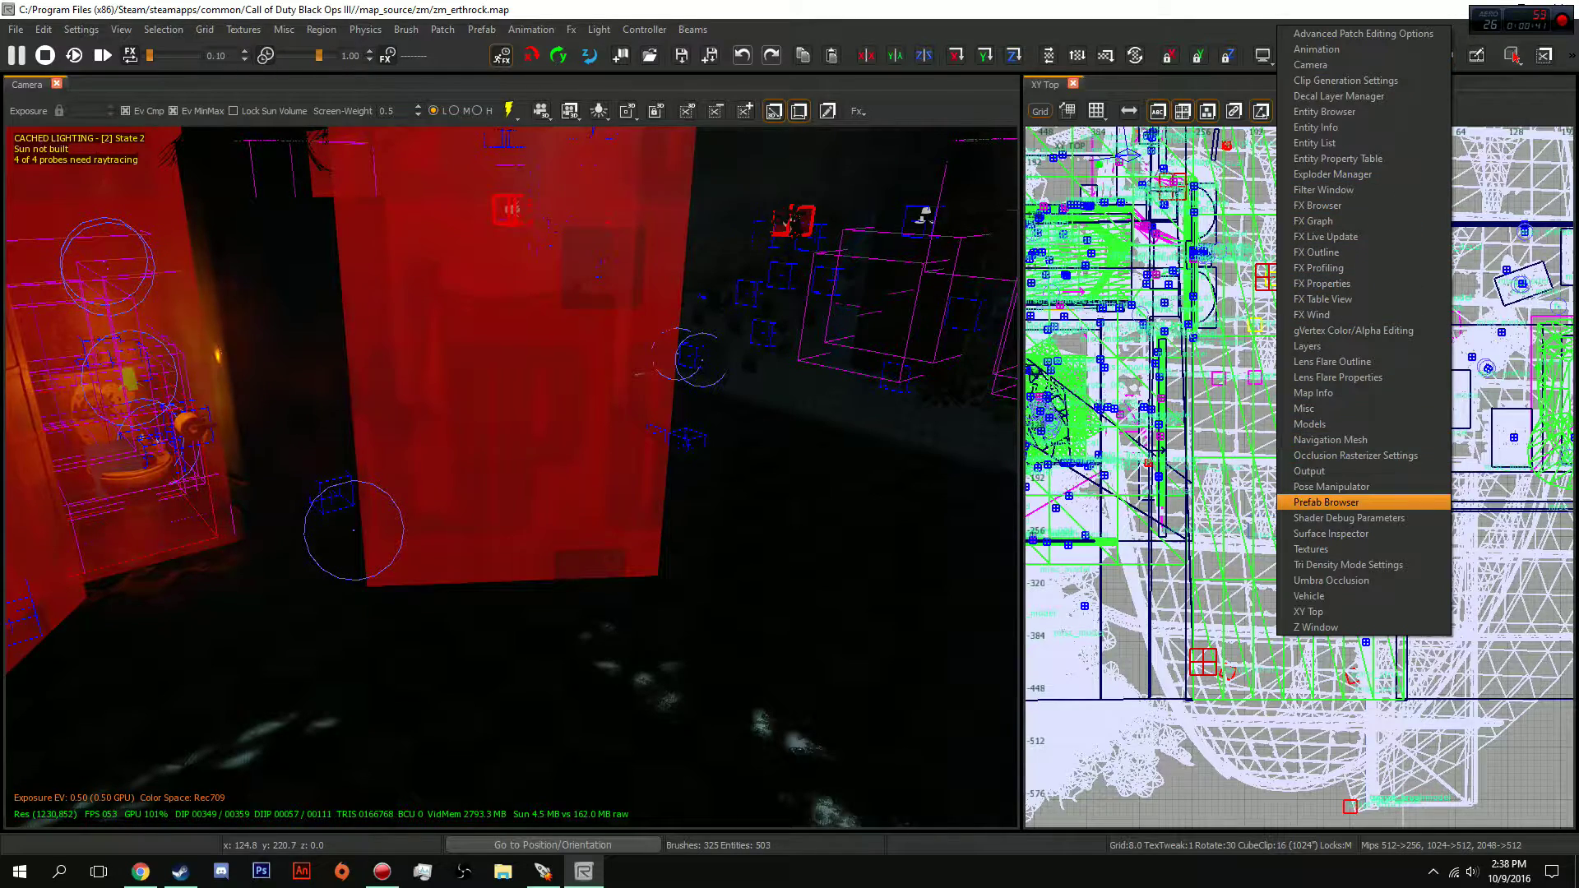
key(Return)
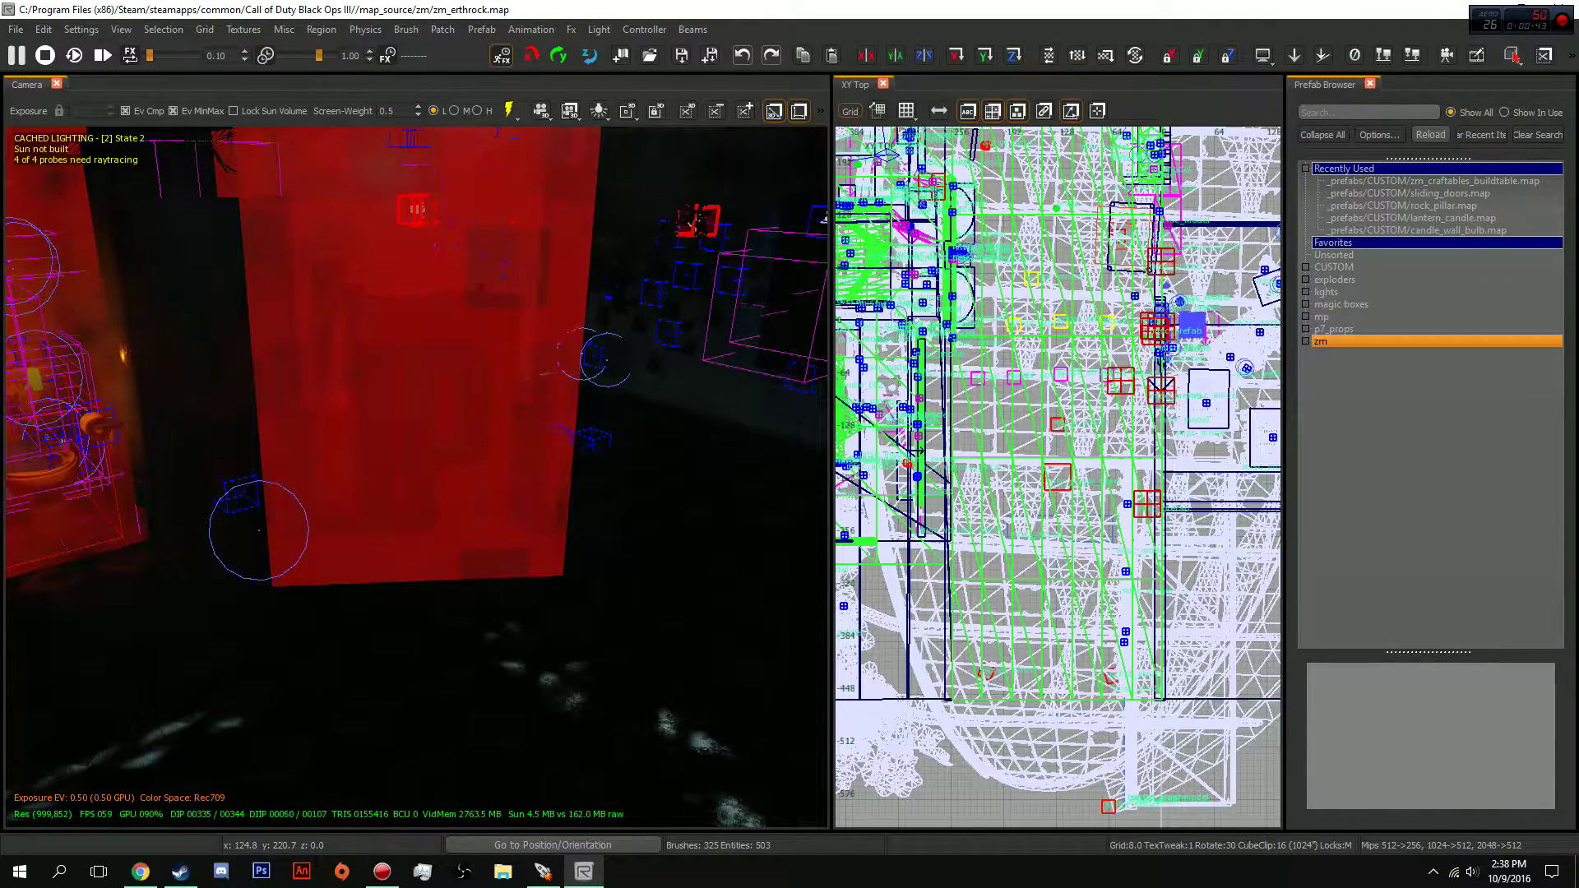
click(1326, 113)
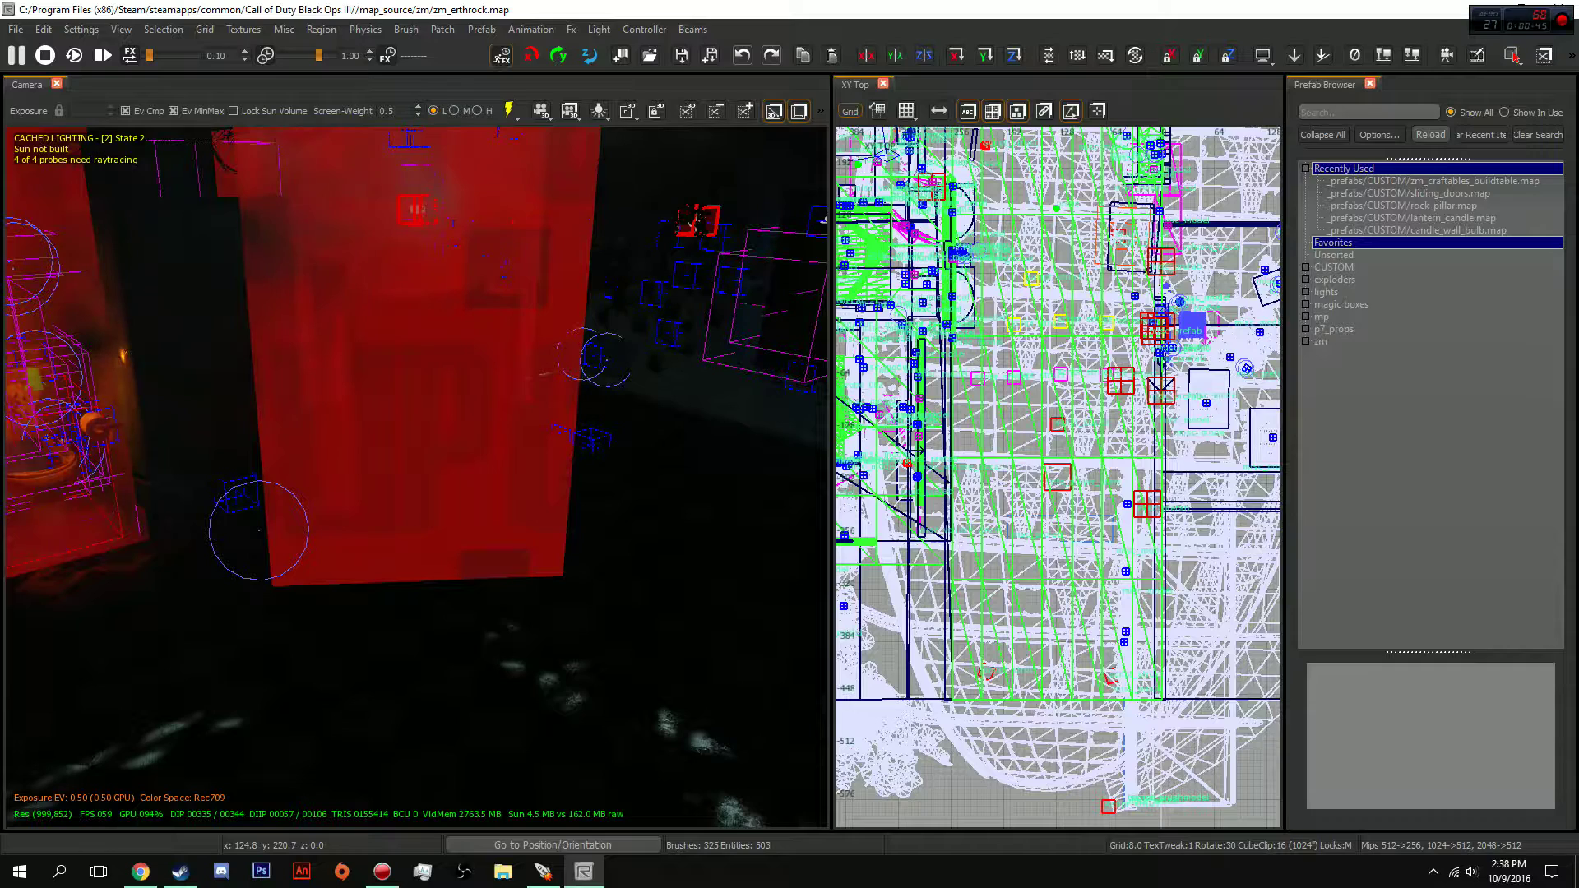
text(revive)
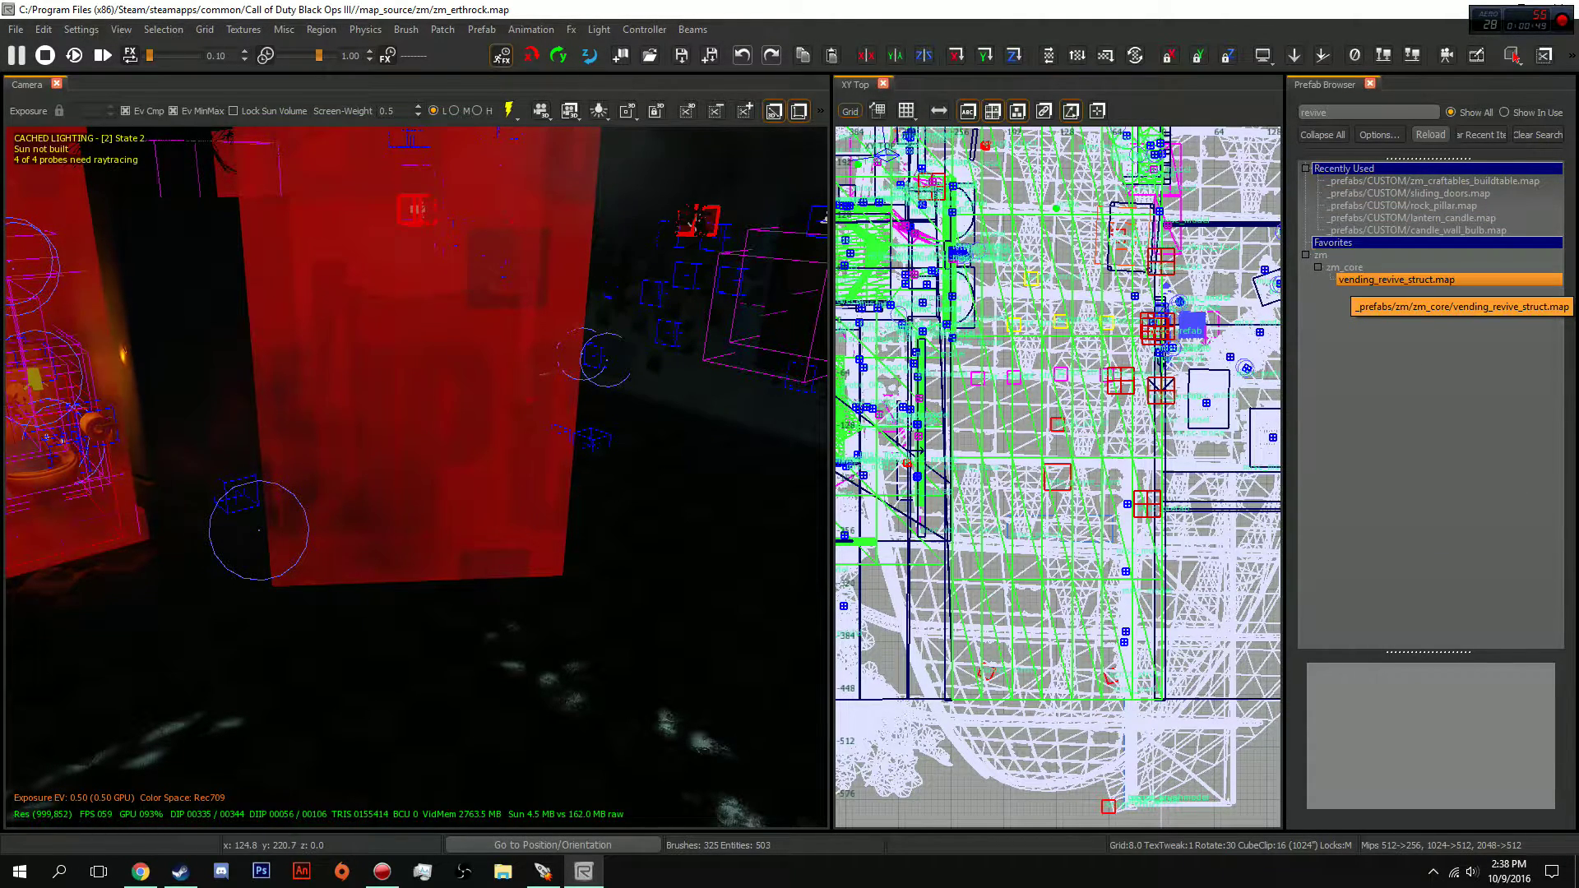
click(1370, 83)
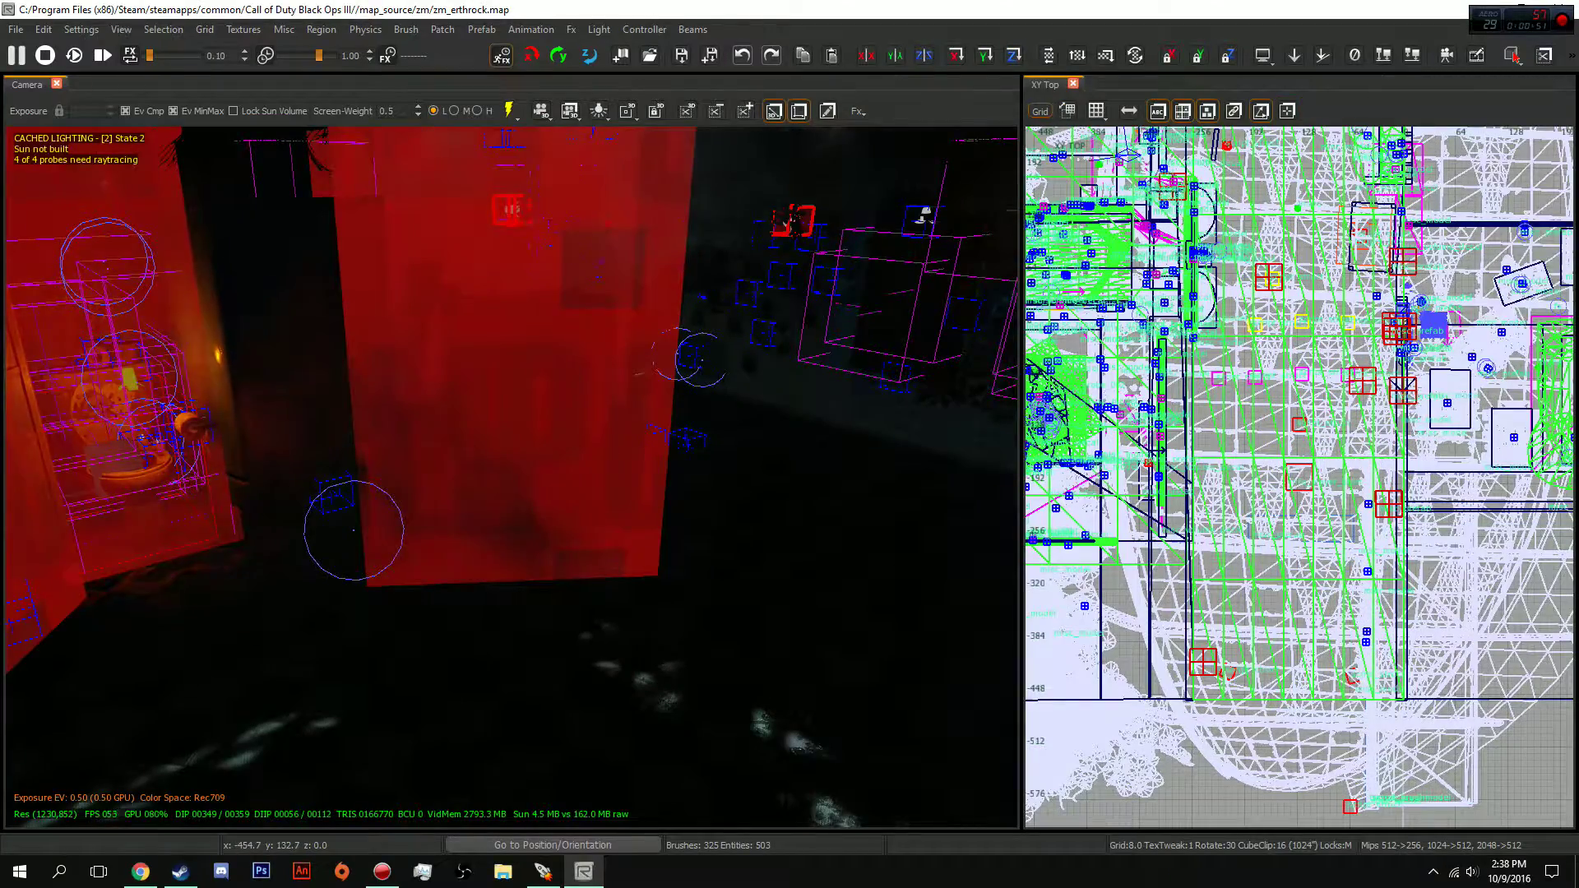
Select the group of lights around the turquoise shadow brush in the checkered-floor room, without the lighting preview.
right_drag(642, 370, 740, 353)
right_drag(510, 477, 741, 485)
right_drag(510, 477, 633, 473)
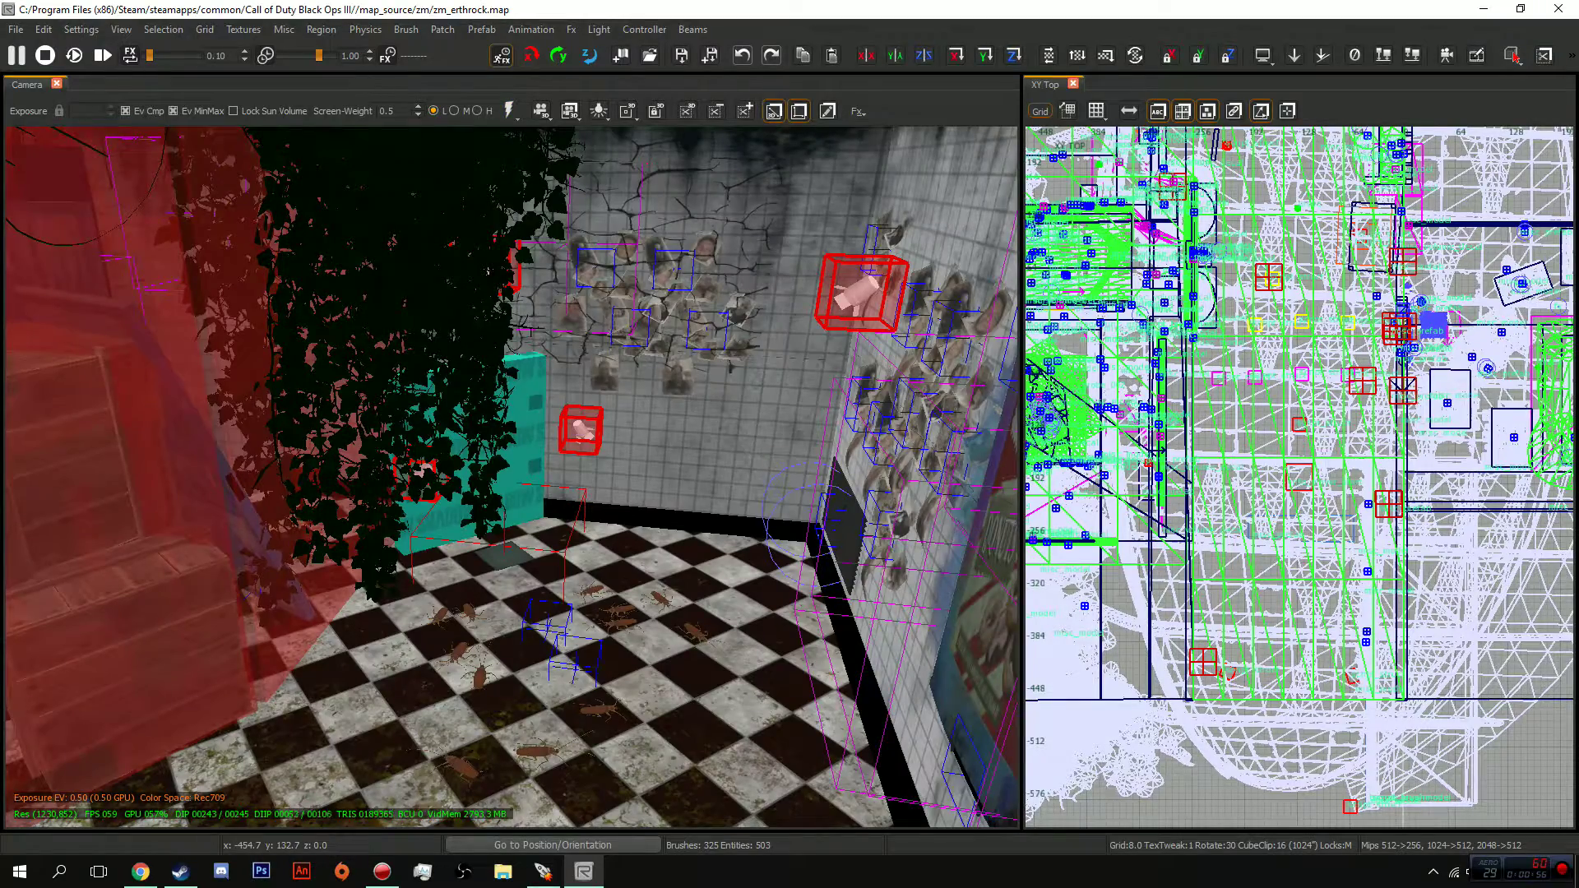
right_drag(510, 477, 625, 457)
key(Up)
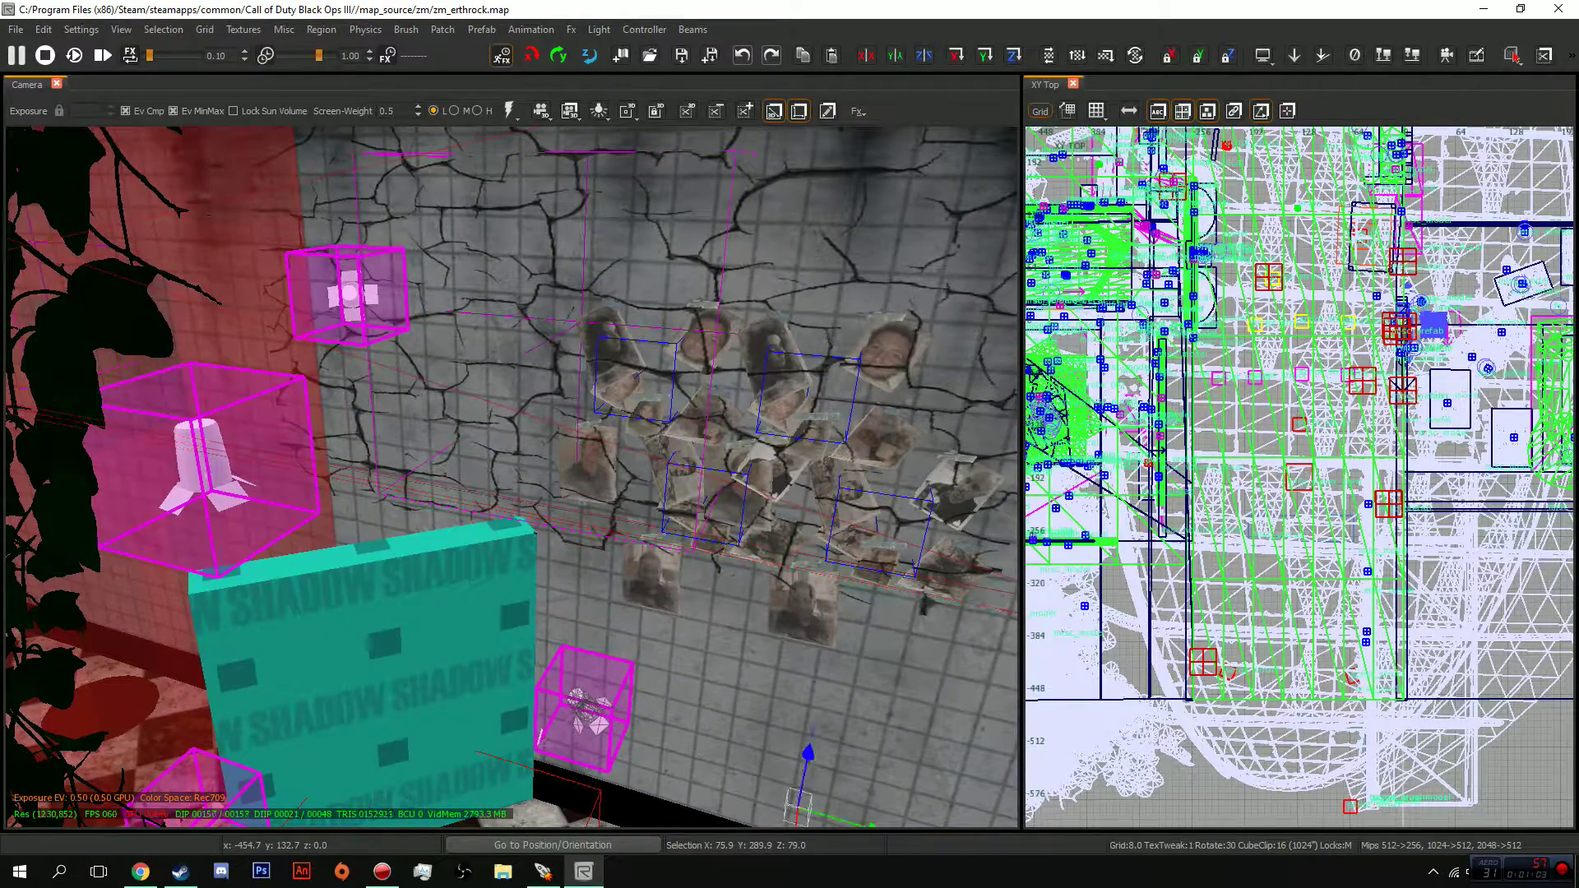
shift+click(350, 294)
shift+click(204, 467)
right_drag(204, 468, 204, 609)
shift+click(224, 498)
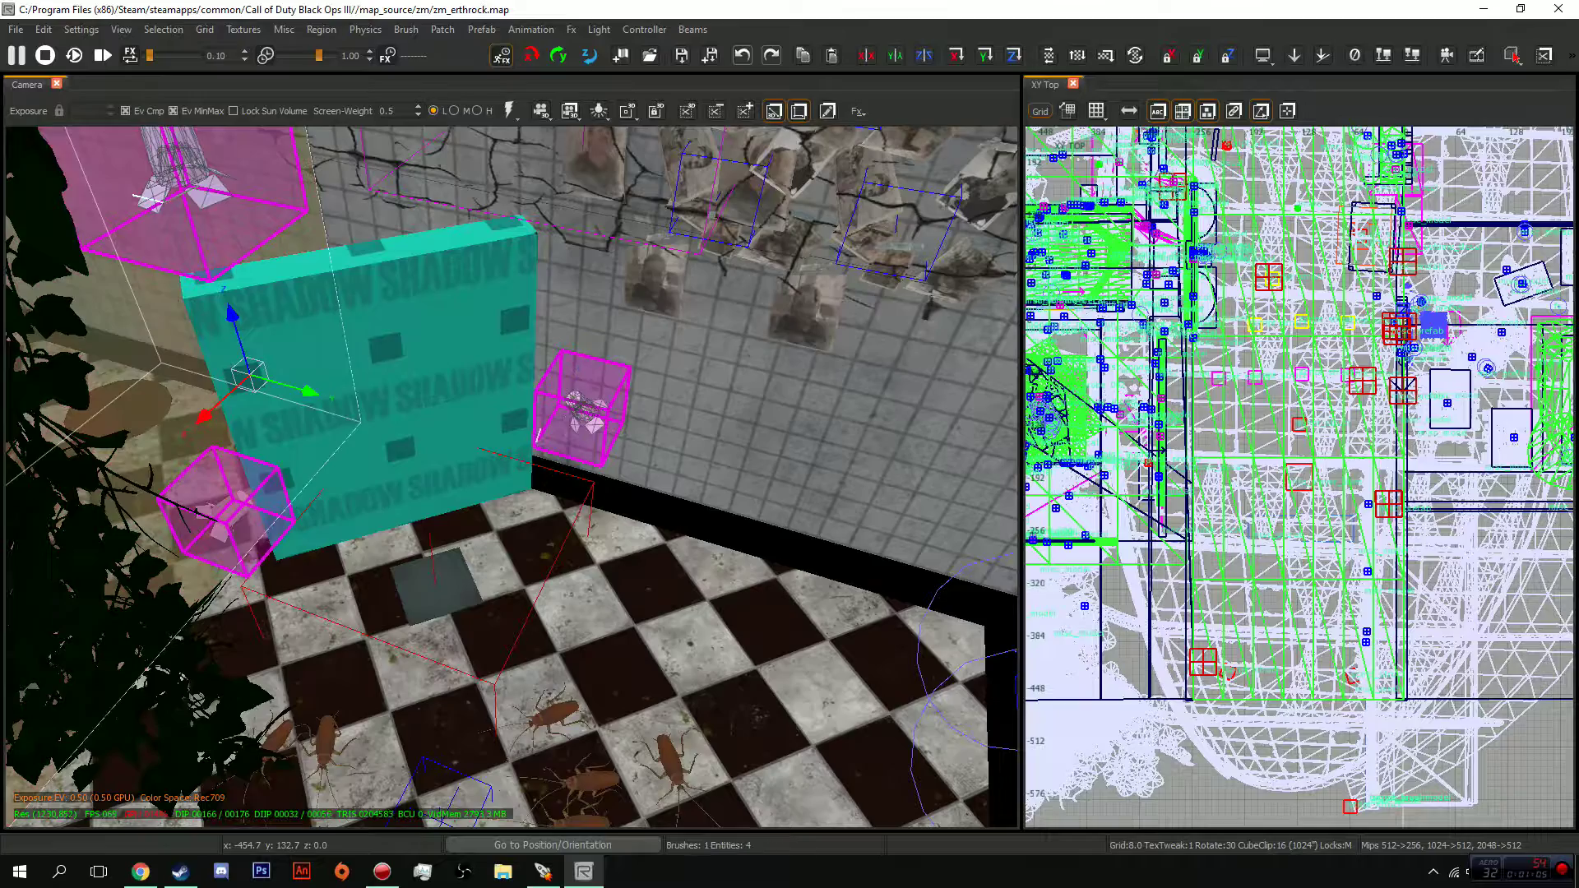
shift+click(230, 516)
shift+click(216, 493)
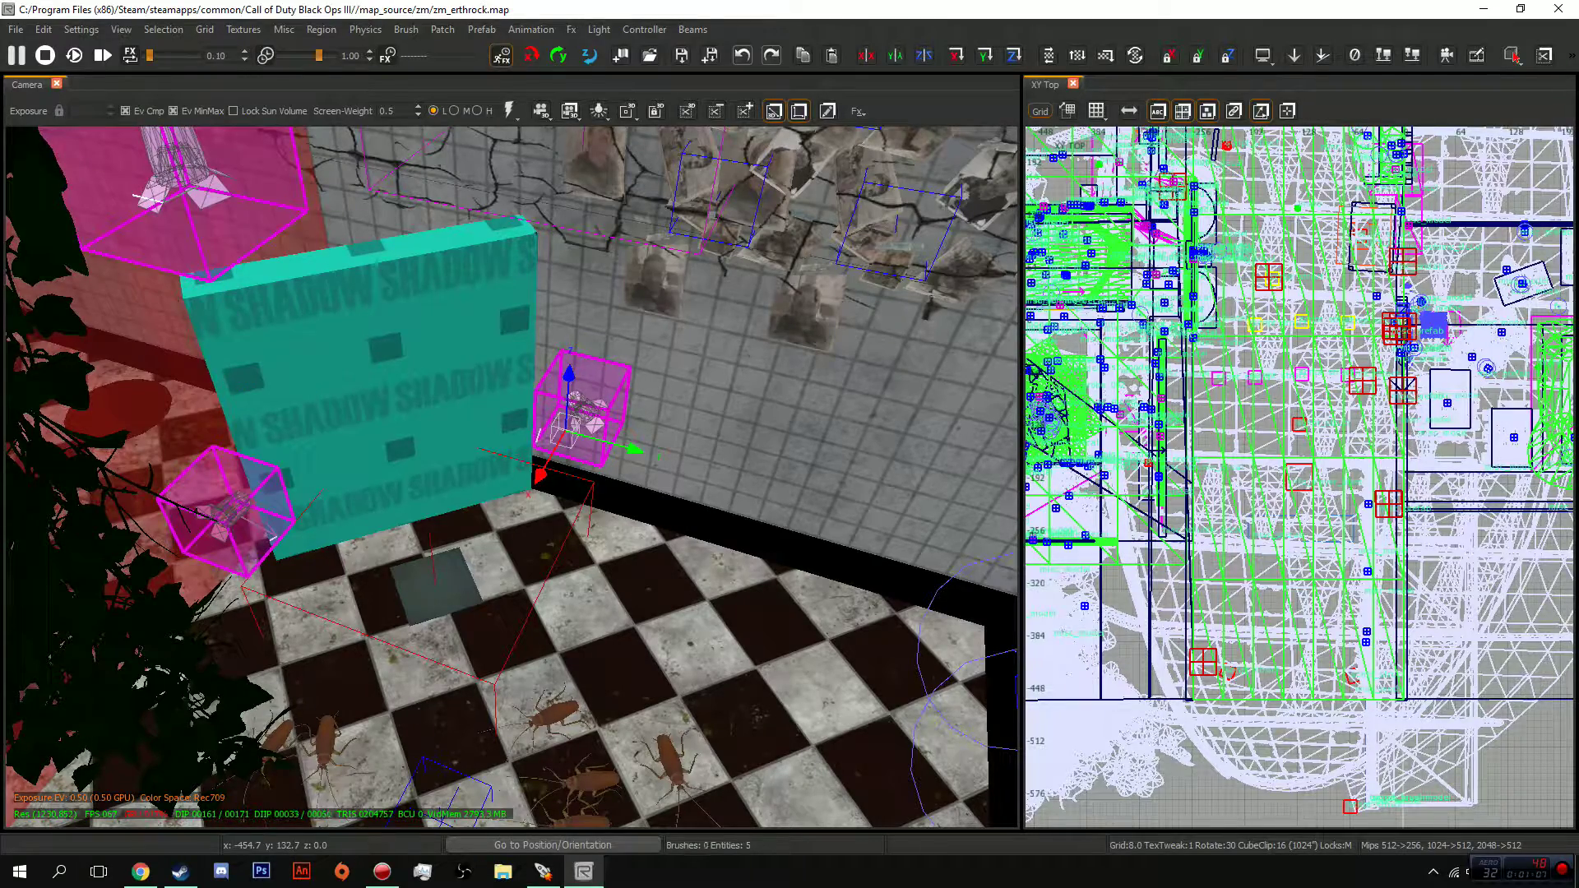
Review the selected lights' properties down to their lighting states, and clear the selection.
key(n)
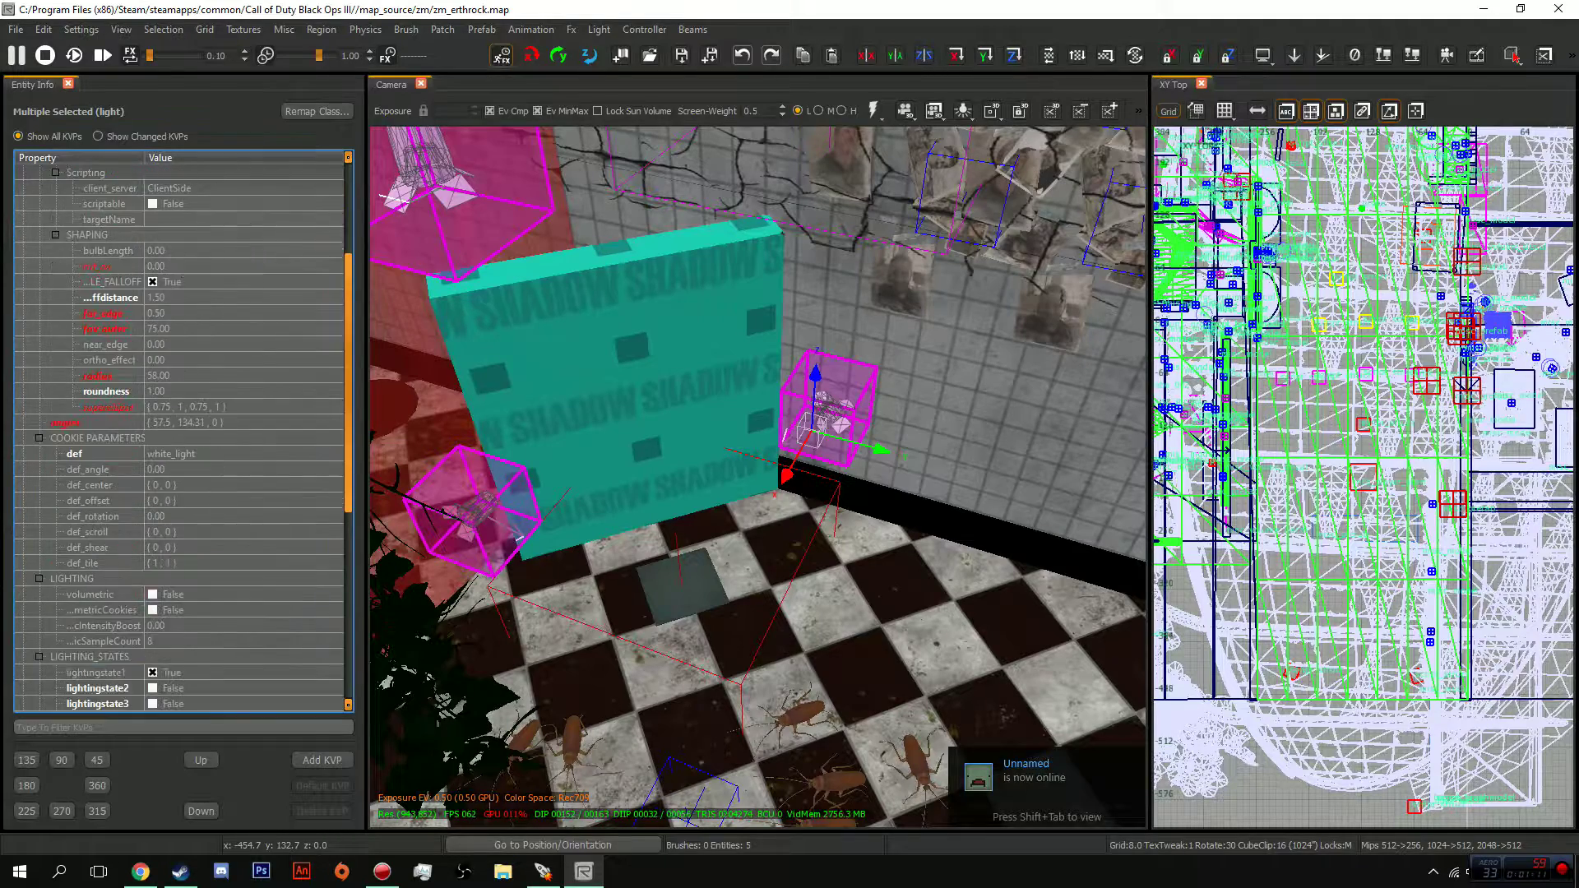
scroll(173, 246, down, 7)
scroll(183, 436, down, 1)
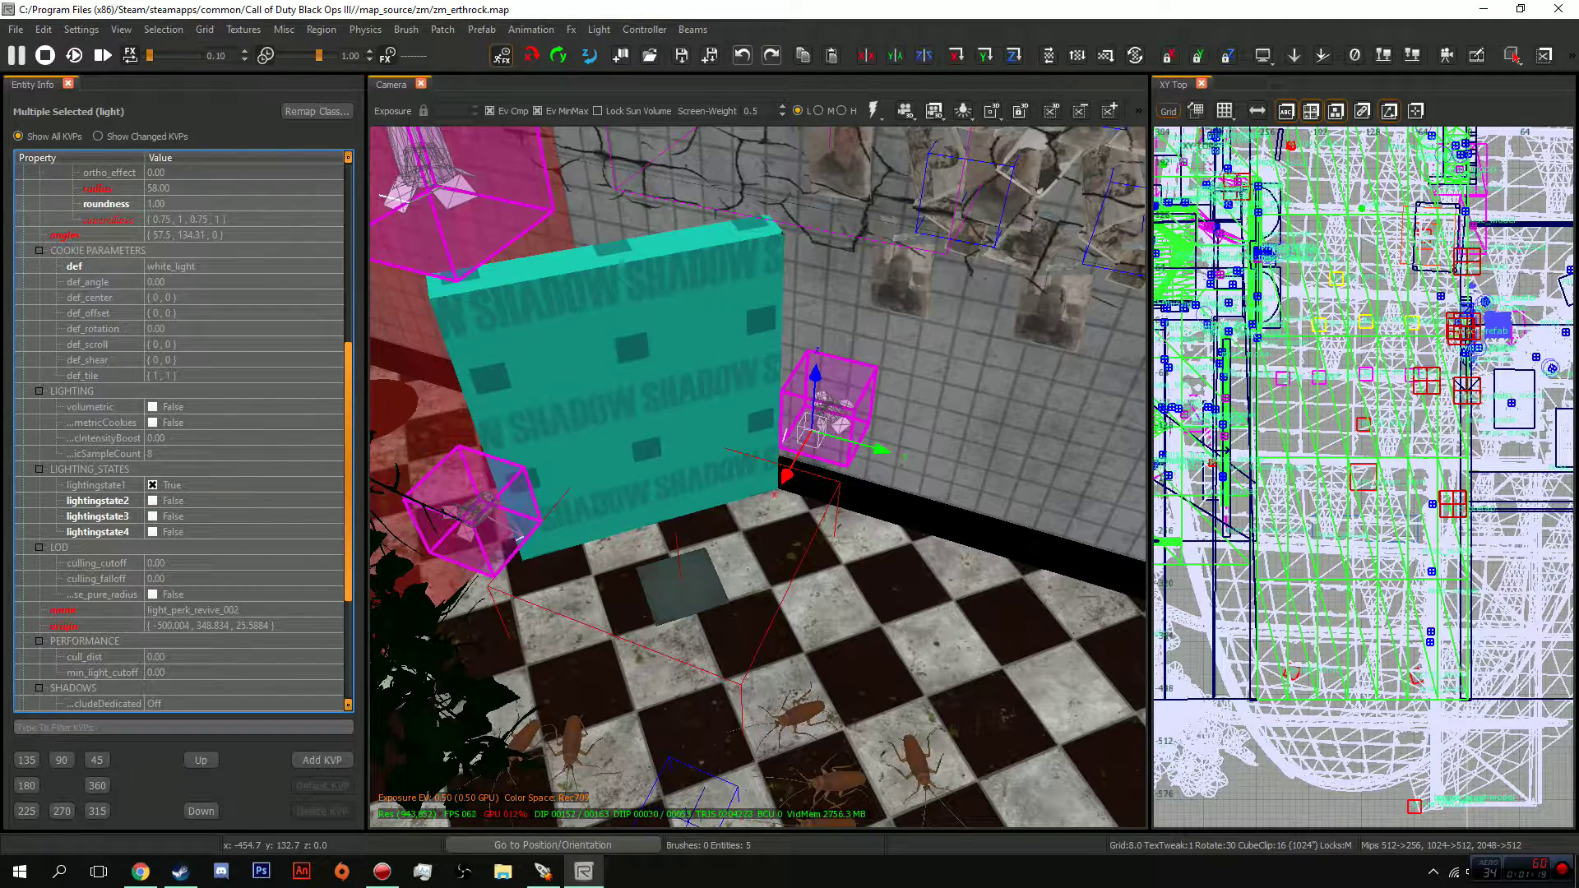
key(n)
key(Escape)
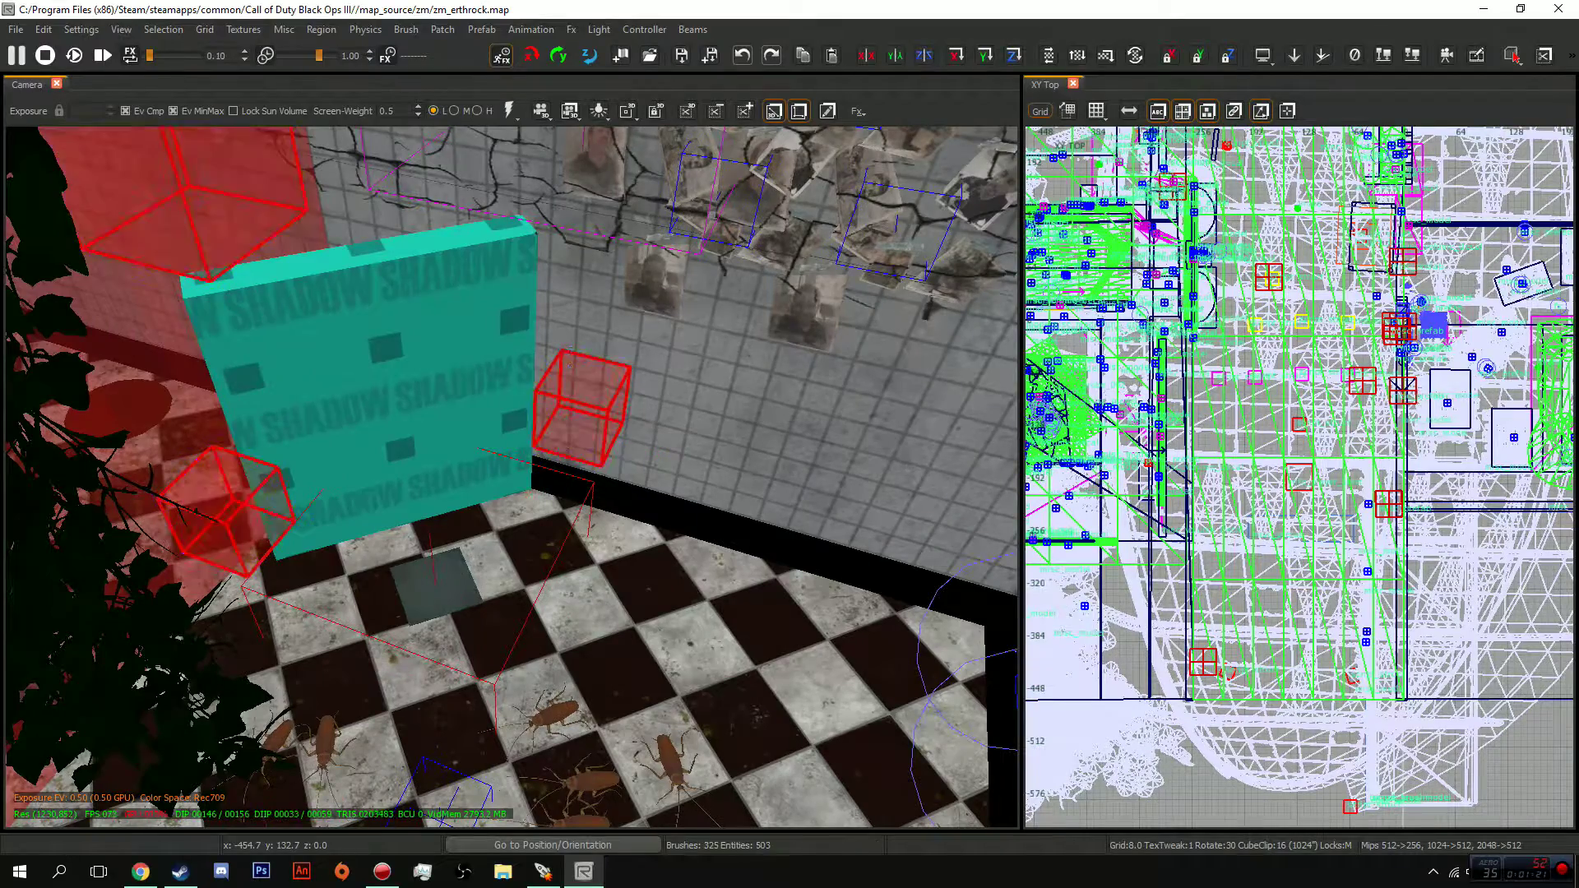
Switch the camera preview to lighting state 1 and turn on the cached lighting.
right_drag(510, 477, 626, 380)
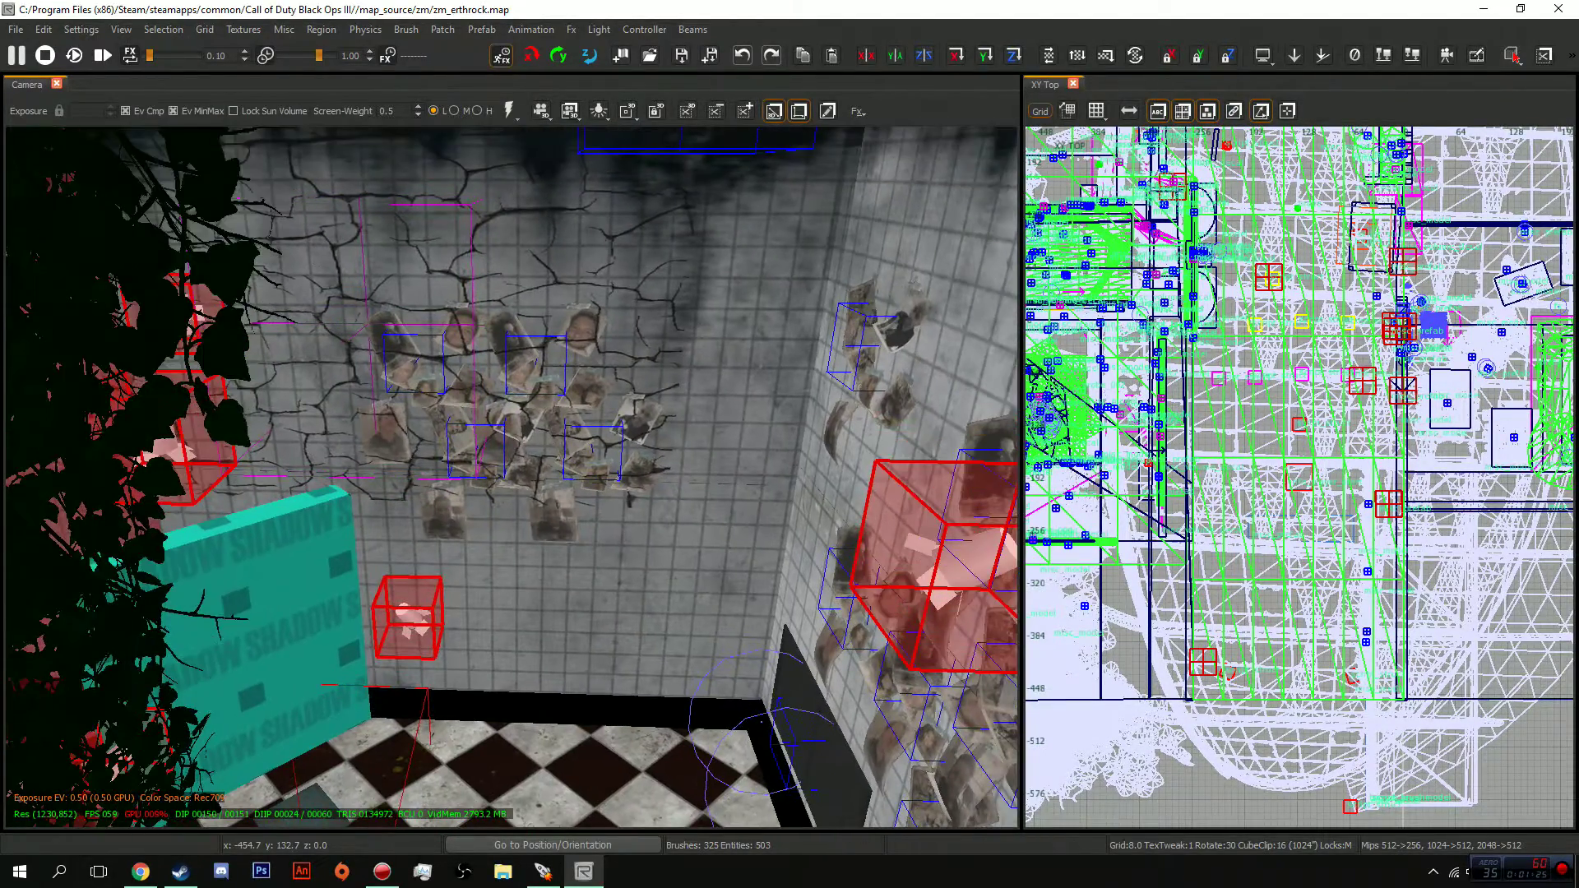
click(601, 112)
click(622, 132)
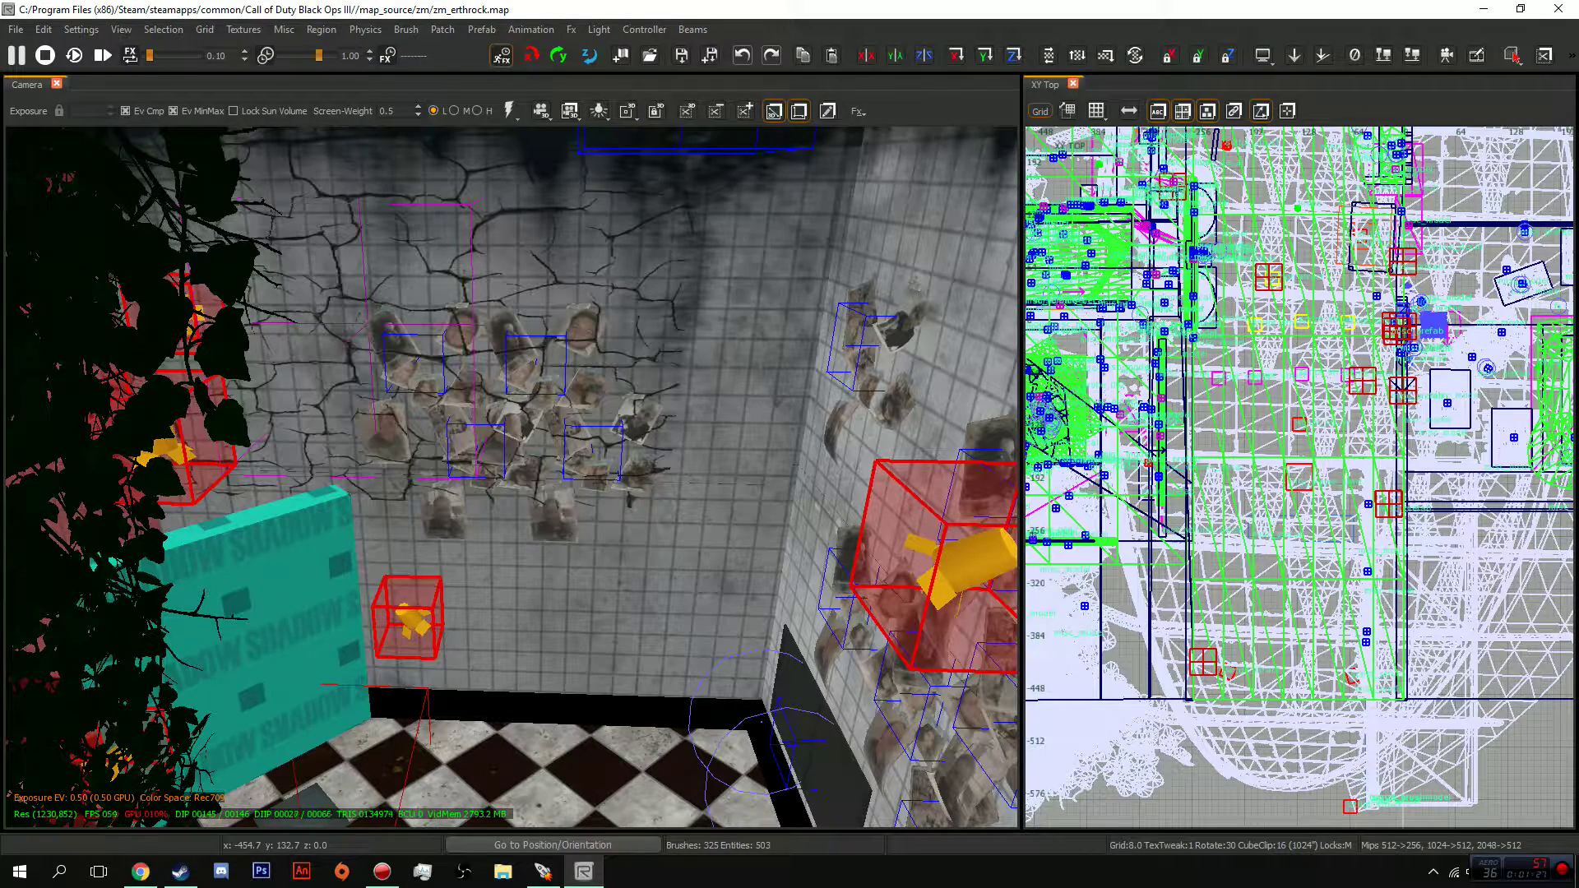
click(509, 111)
key(Down)
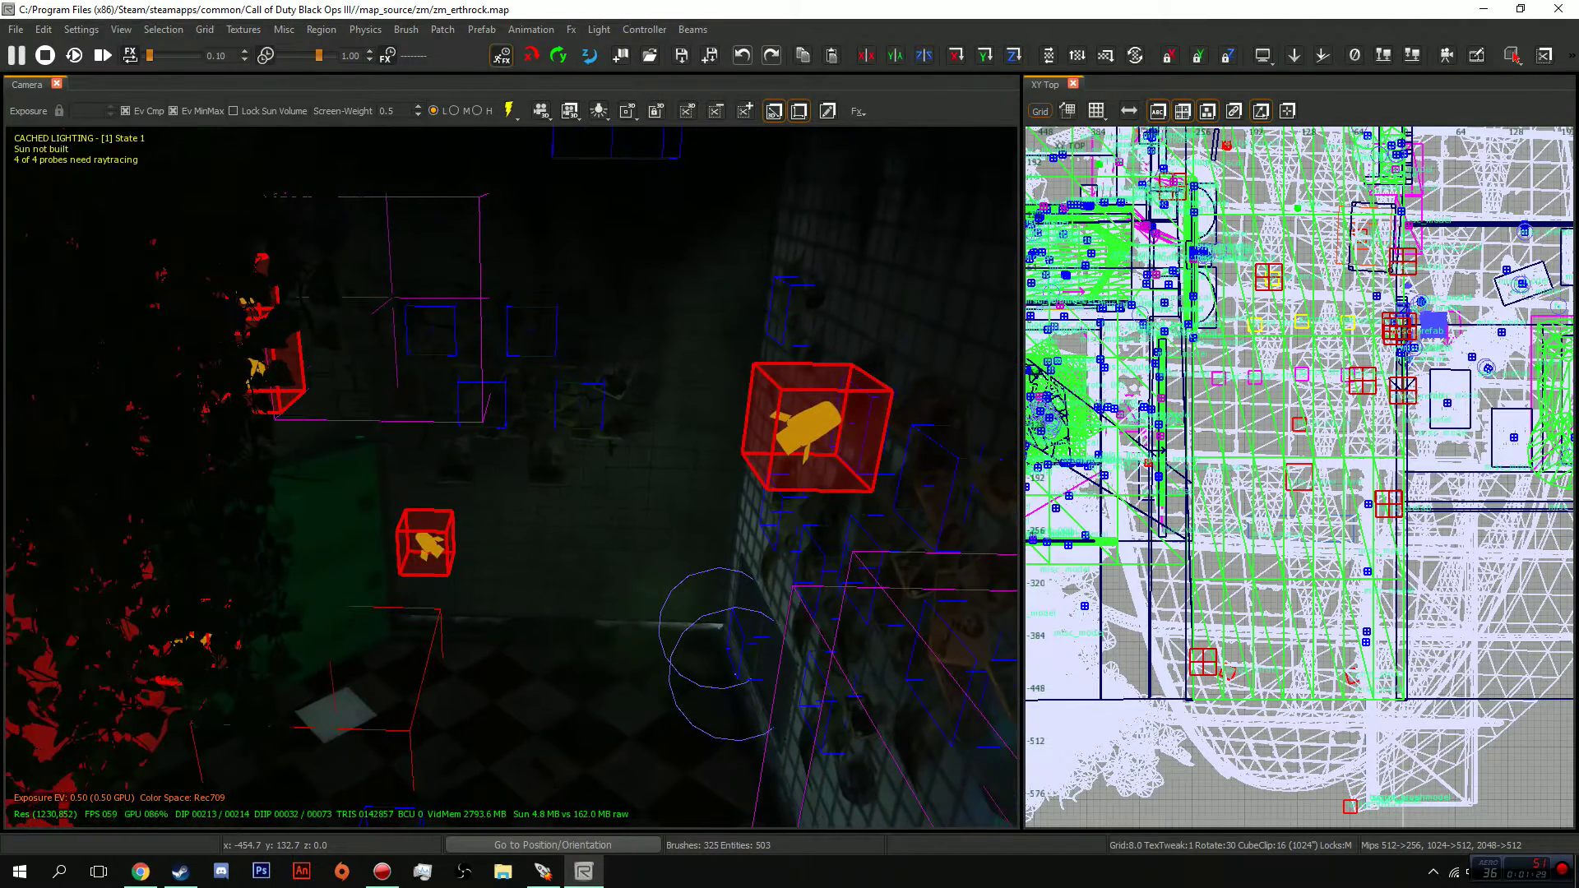
Preview the tiled room in game view, compare it with the cached lighting turned off, and leave game view.
right_drag(990, 802, 979, 708)
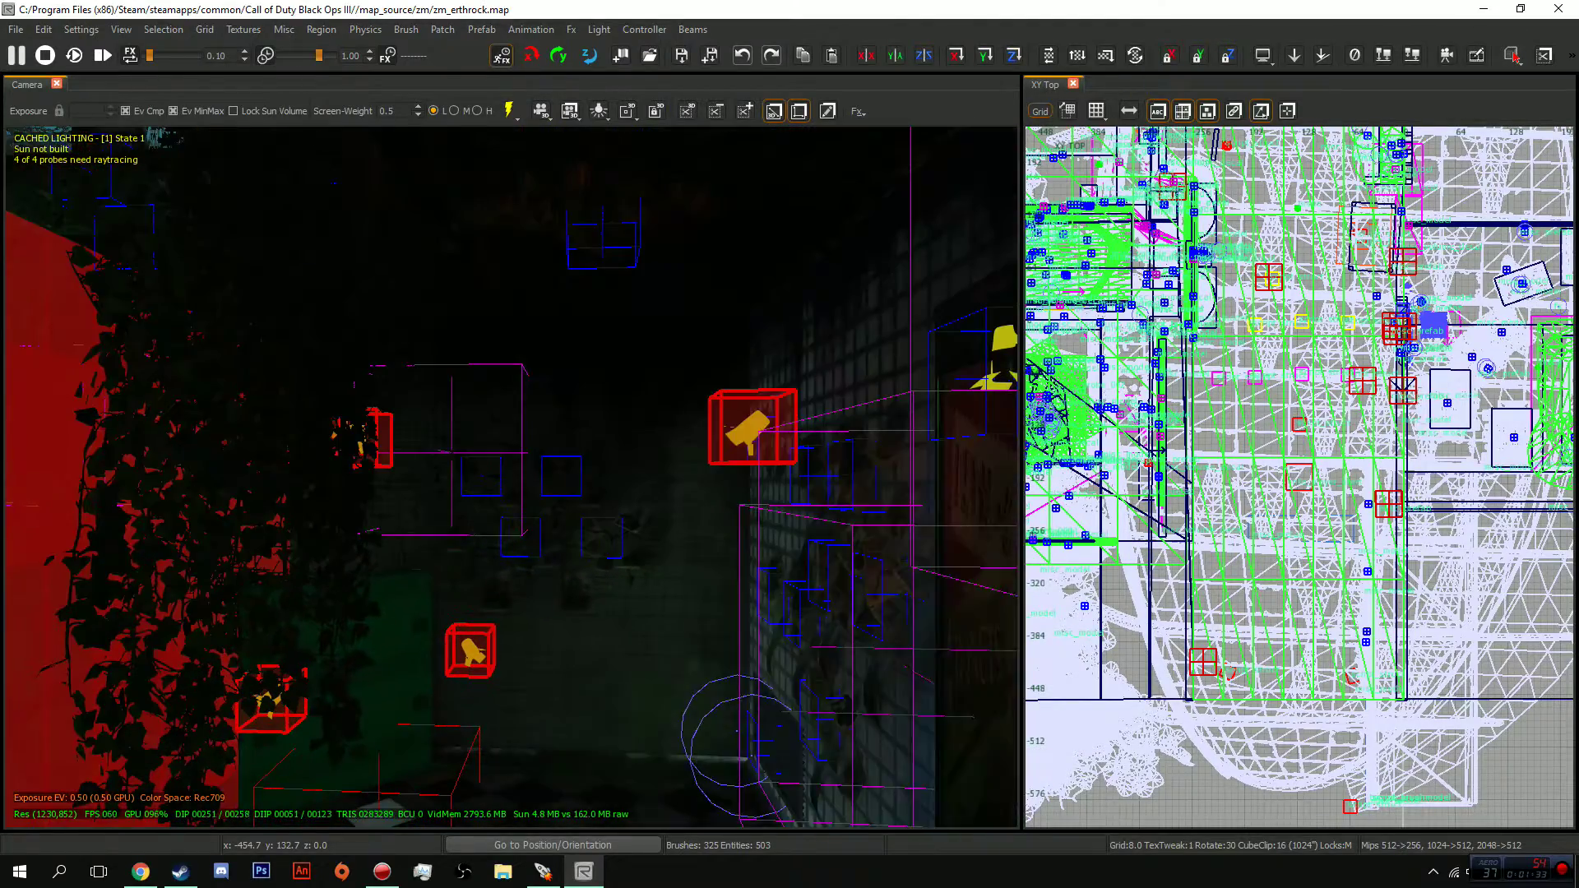
key(g)
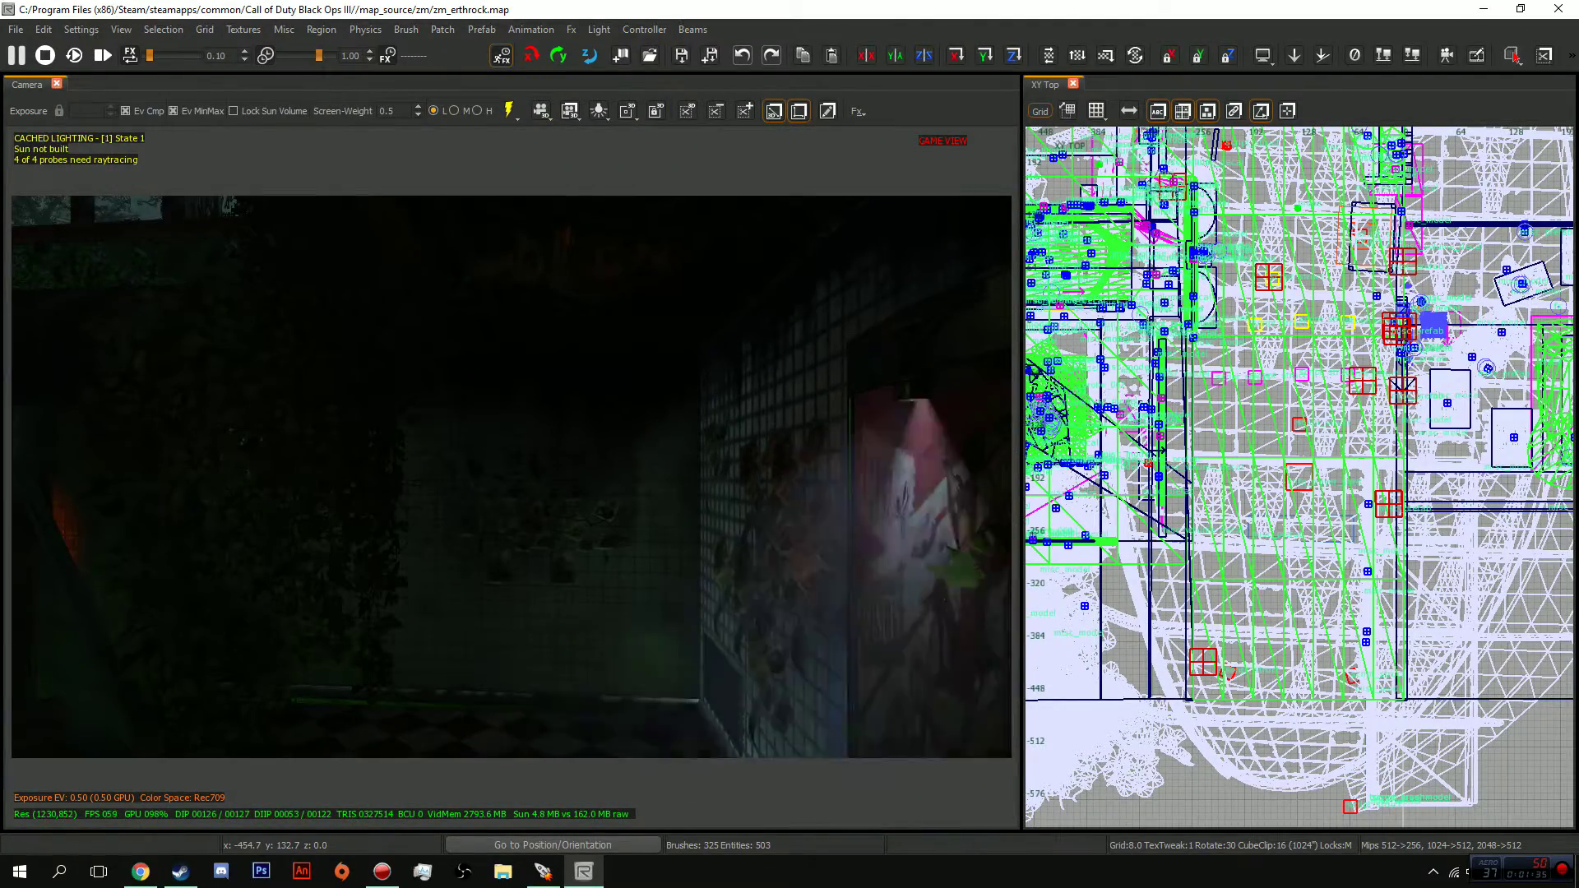
key(F8)
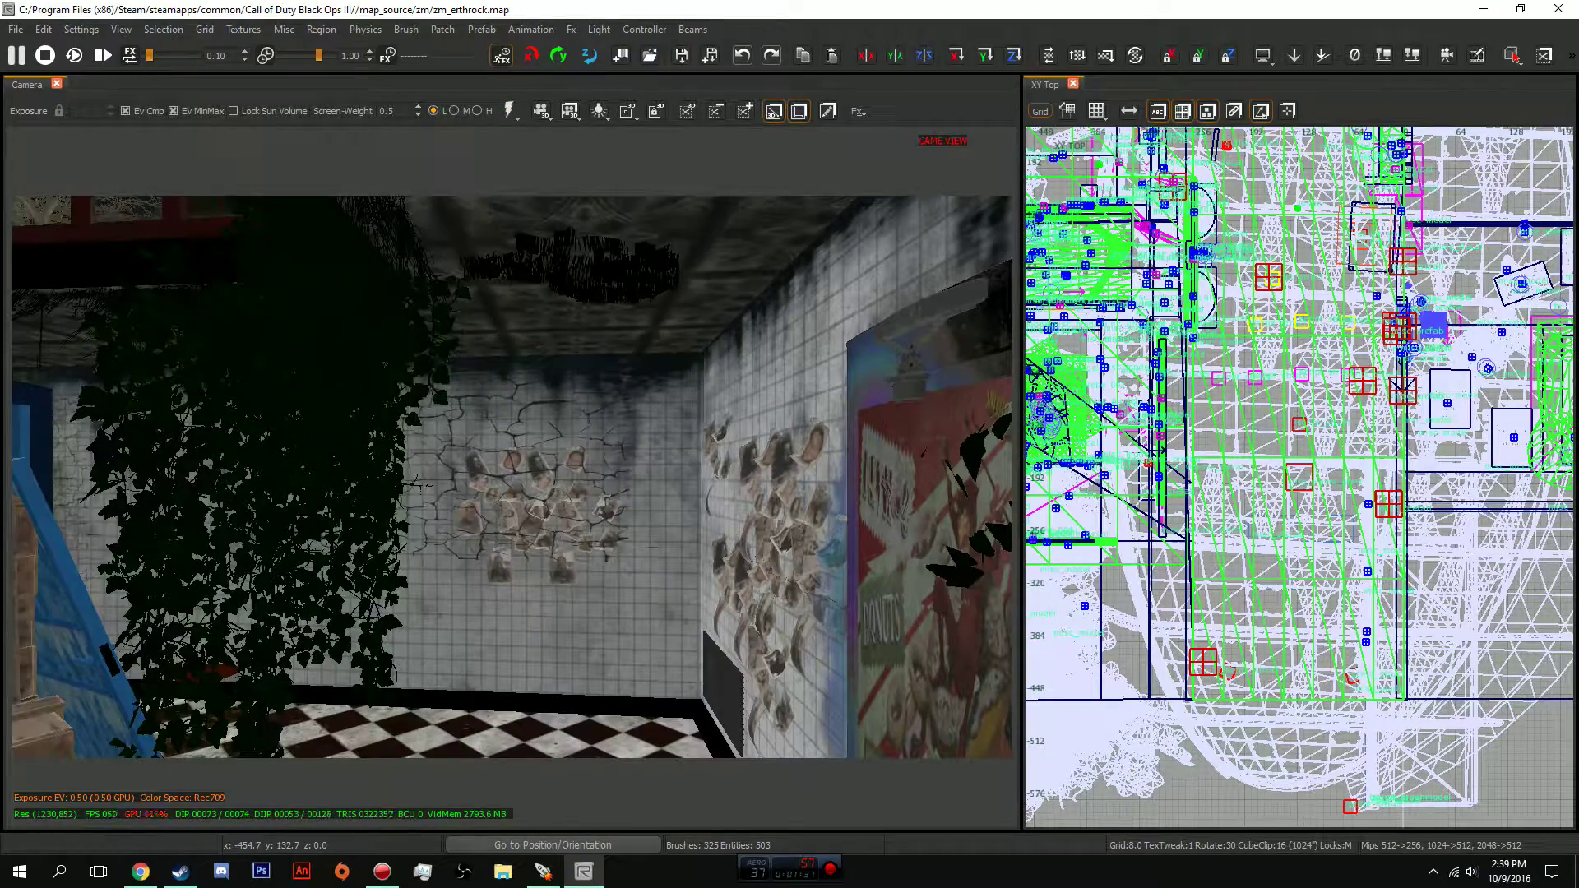
right_drag(979, 707, 1008, 659)
key(g)
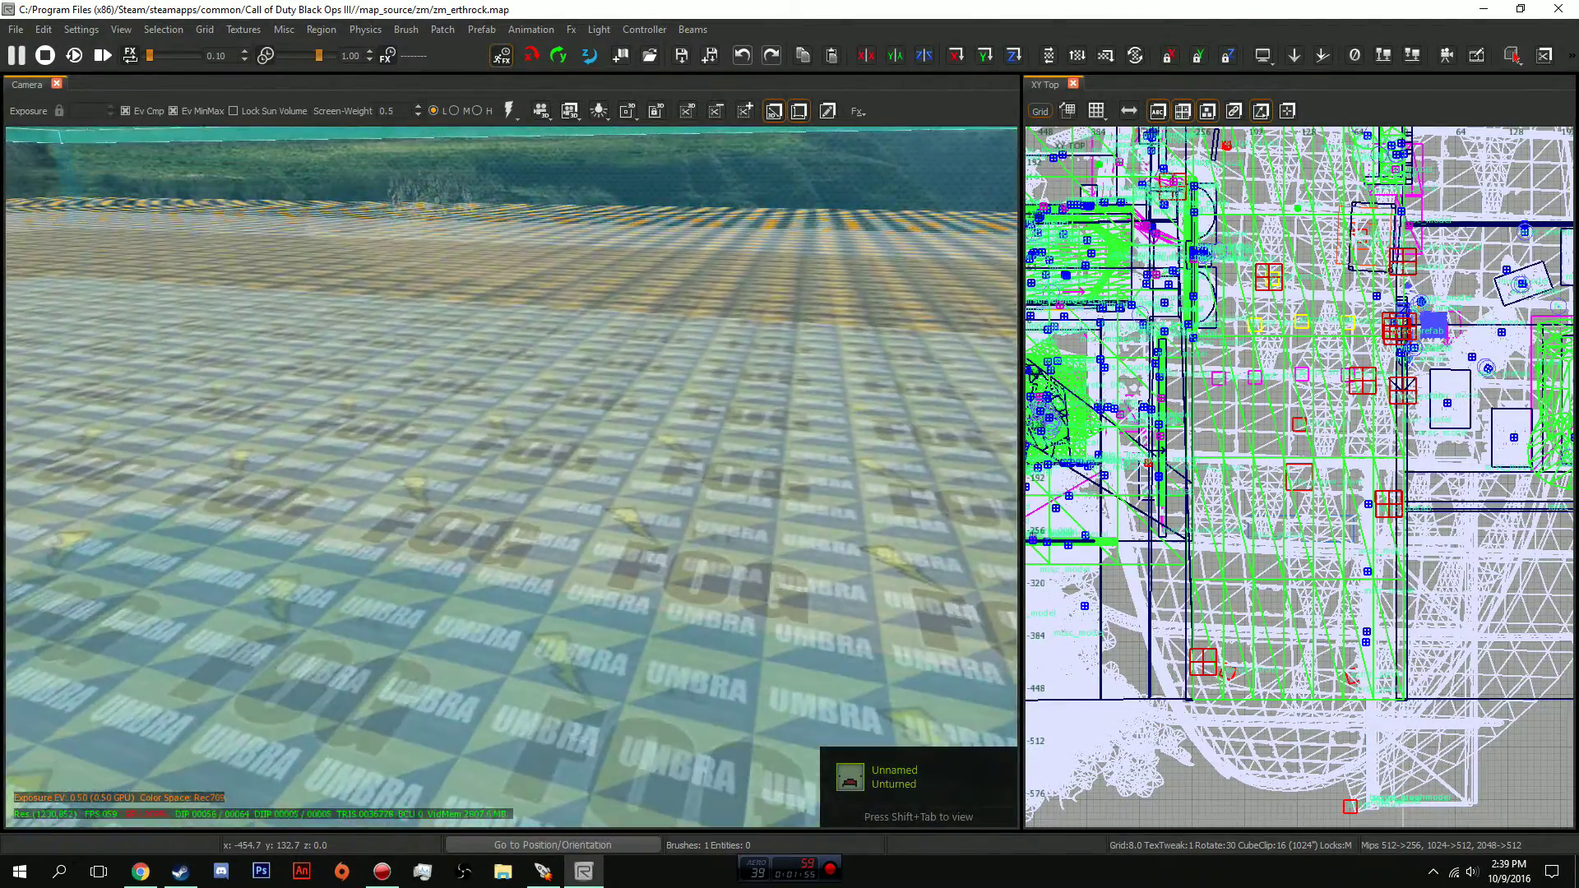
Select the sun volume around the map and examine its light state and runtime override properties.
key(d)
key(z)
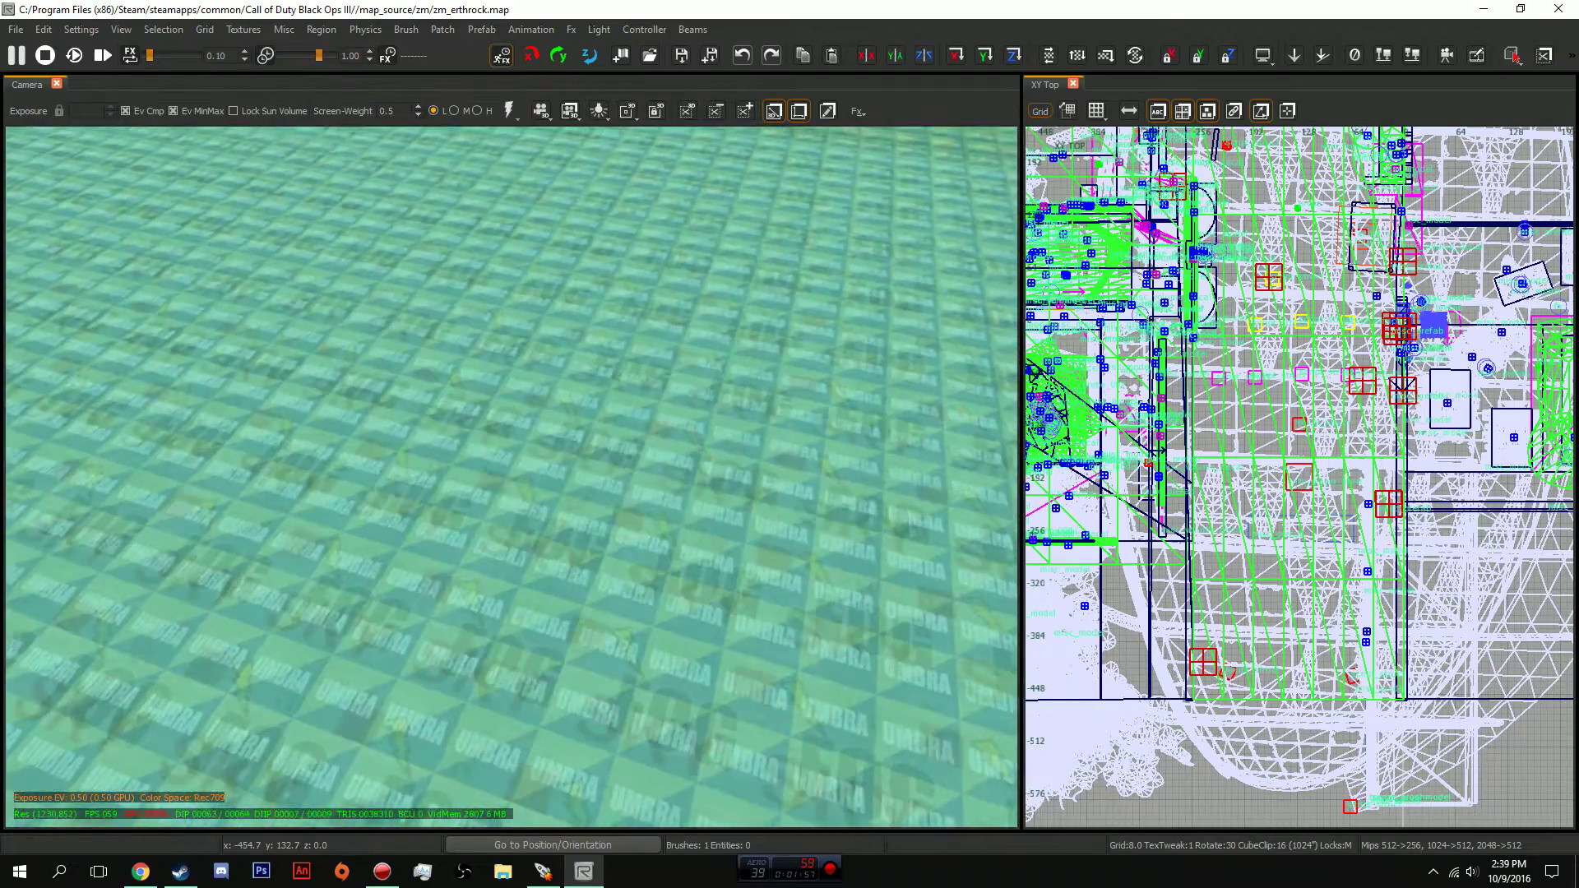
key(d)
key(c)
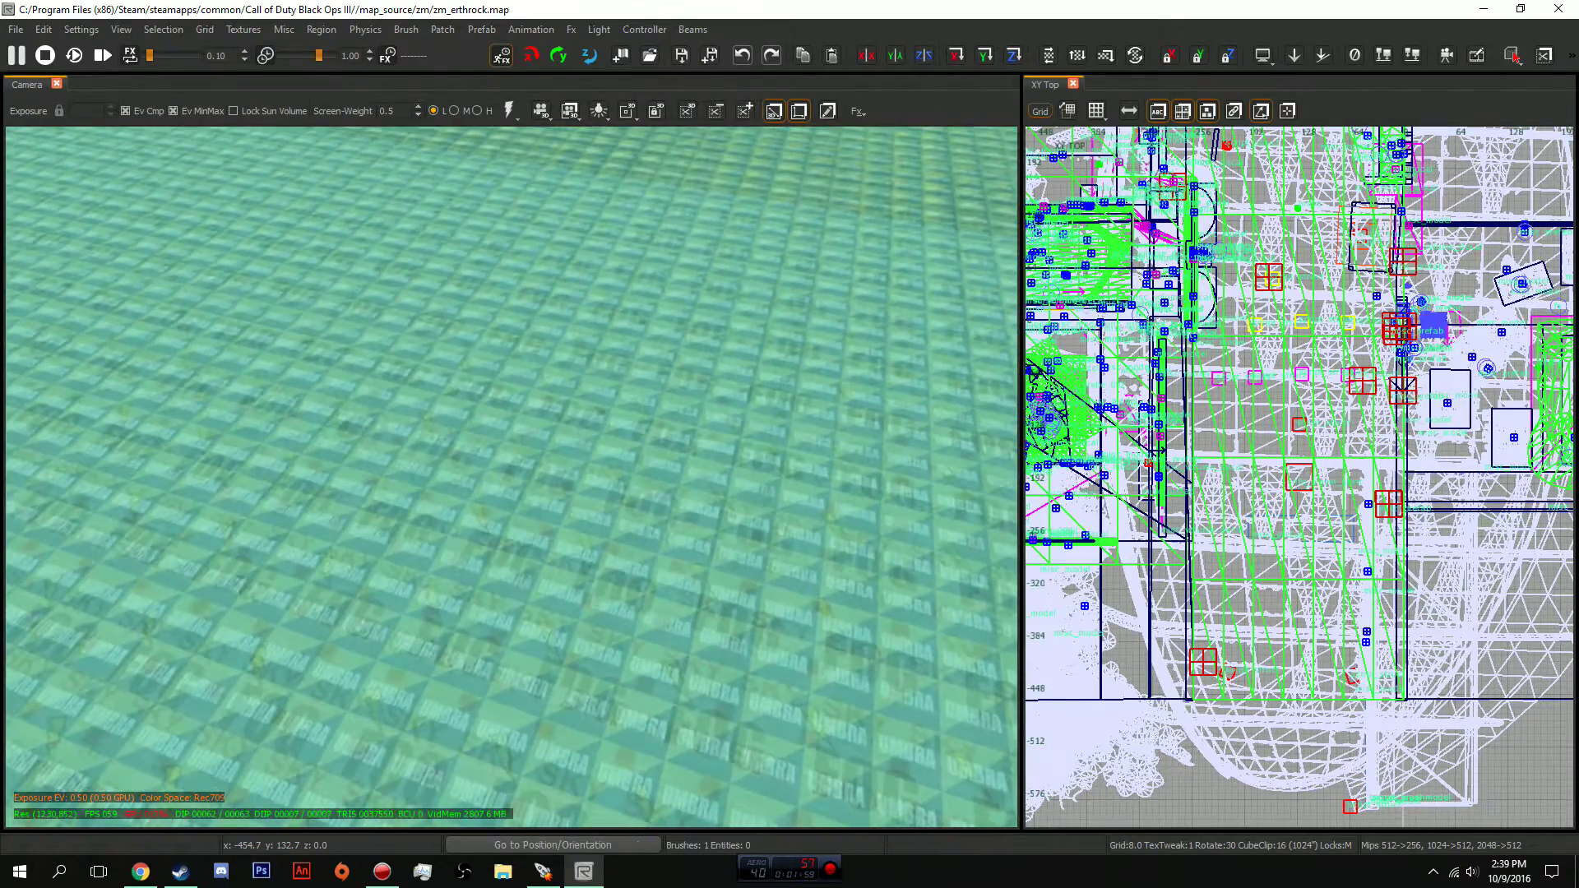
key(h)
key(a)
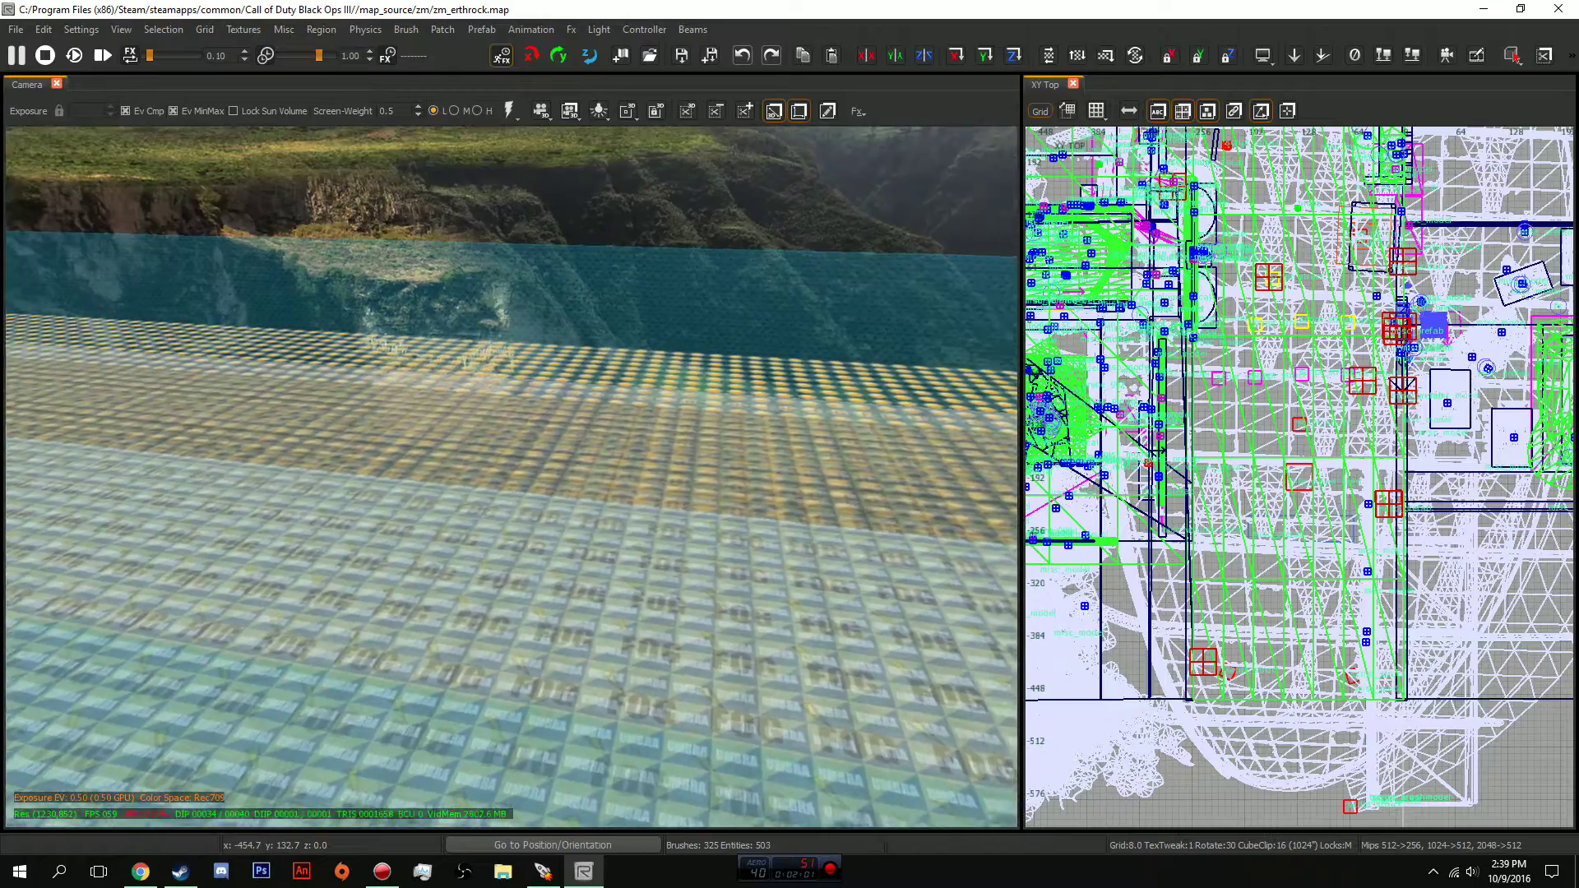
key(Up)
shift+click(512, 477)
key(c)
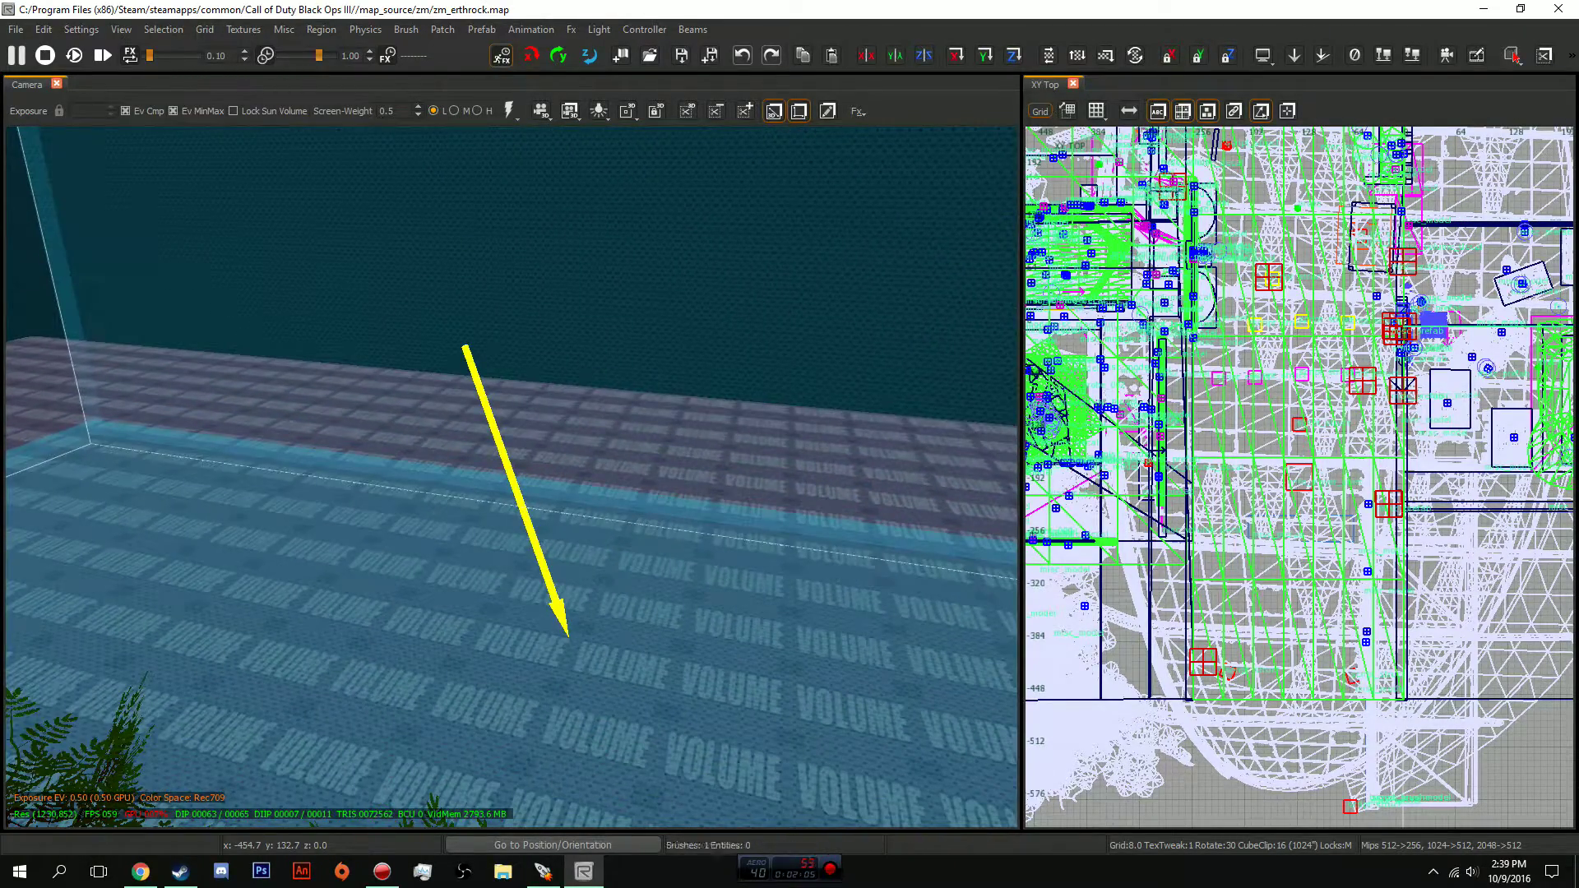
key(n)
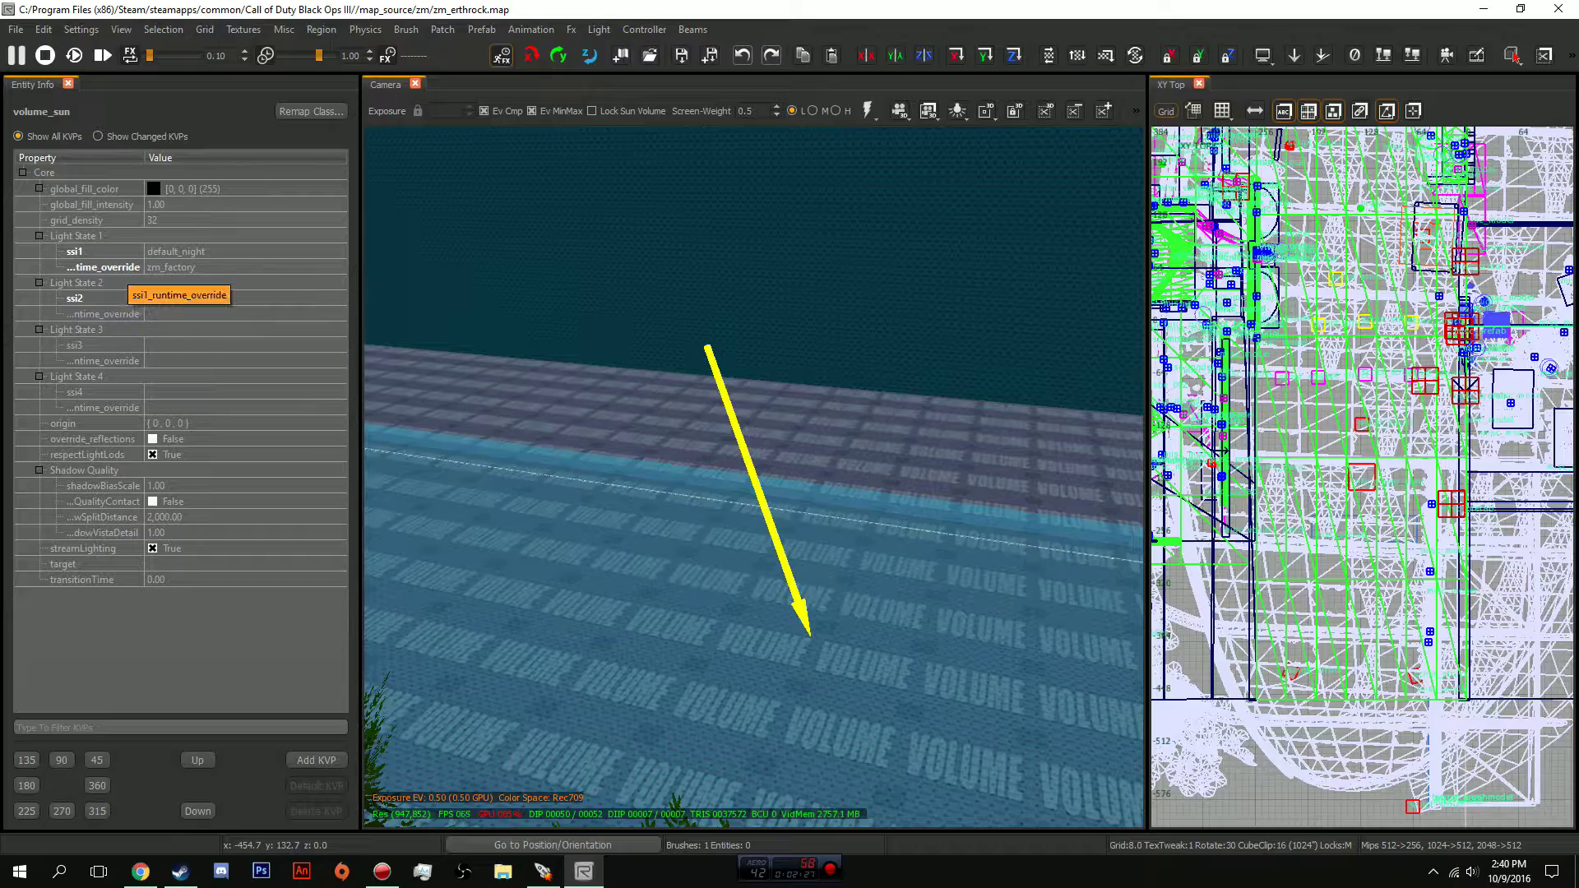
click(69, 83)
Clear the selection and return to the main street to examine the shadow brush beside the building wall.
mouse_move(511, 460)
right_down()
mouse_move(206, 461)
mouse_move(201, 576)
mouse_move(231, 575)
mouse_move(82, 568)
right_up()
key(w)
key(Escape)
key(Up)
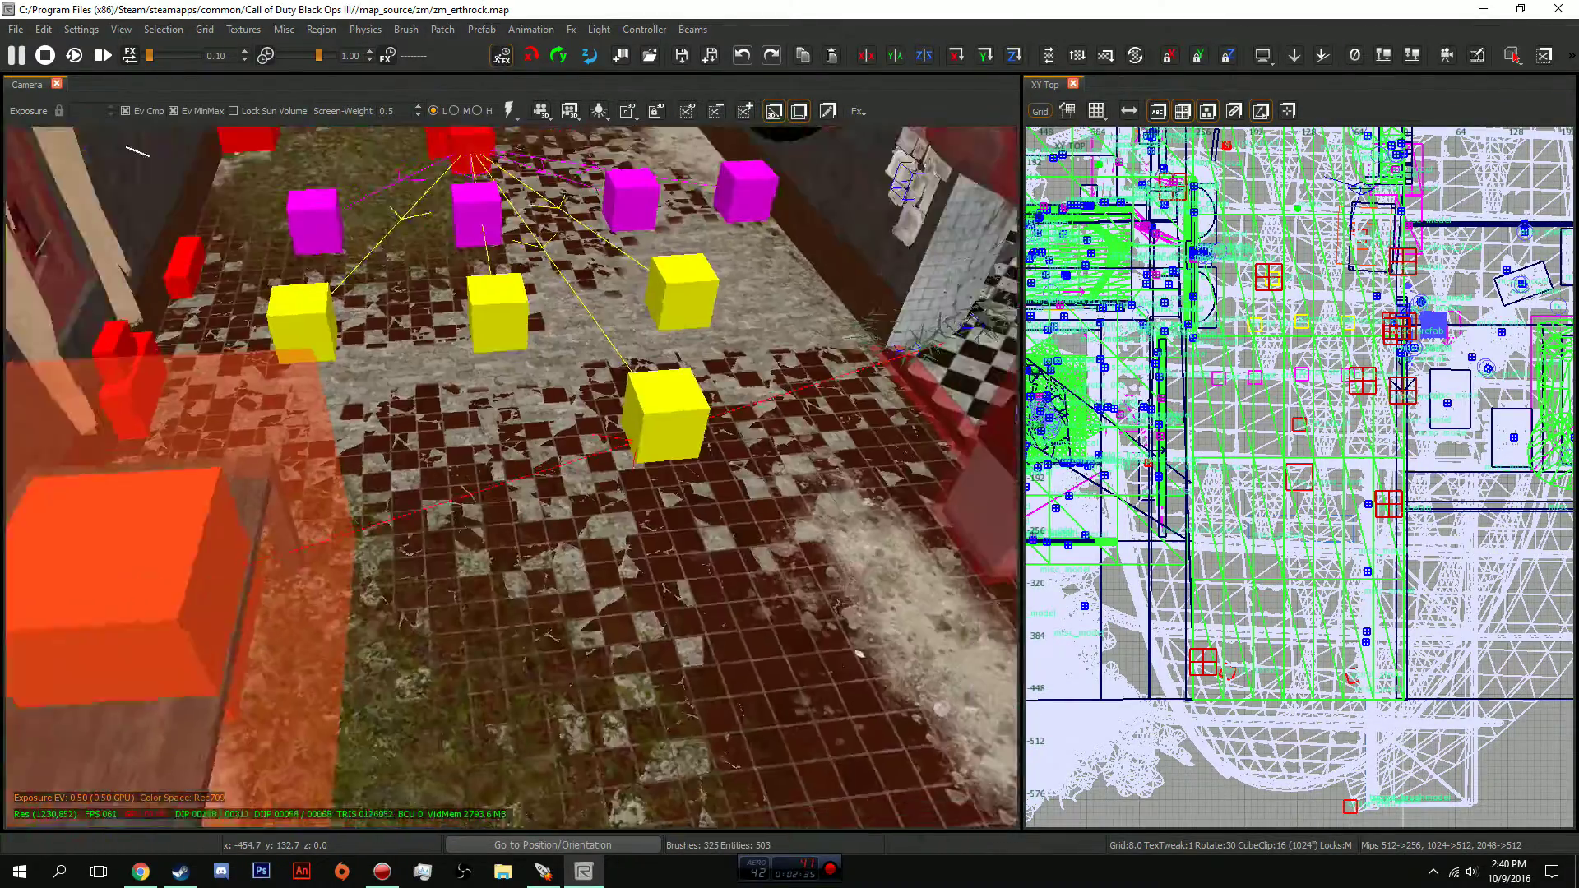
key(Down)
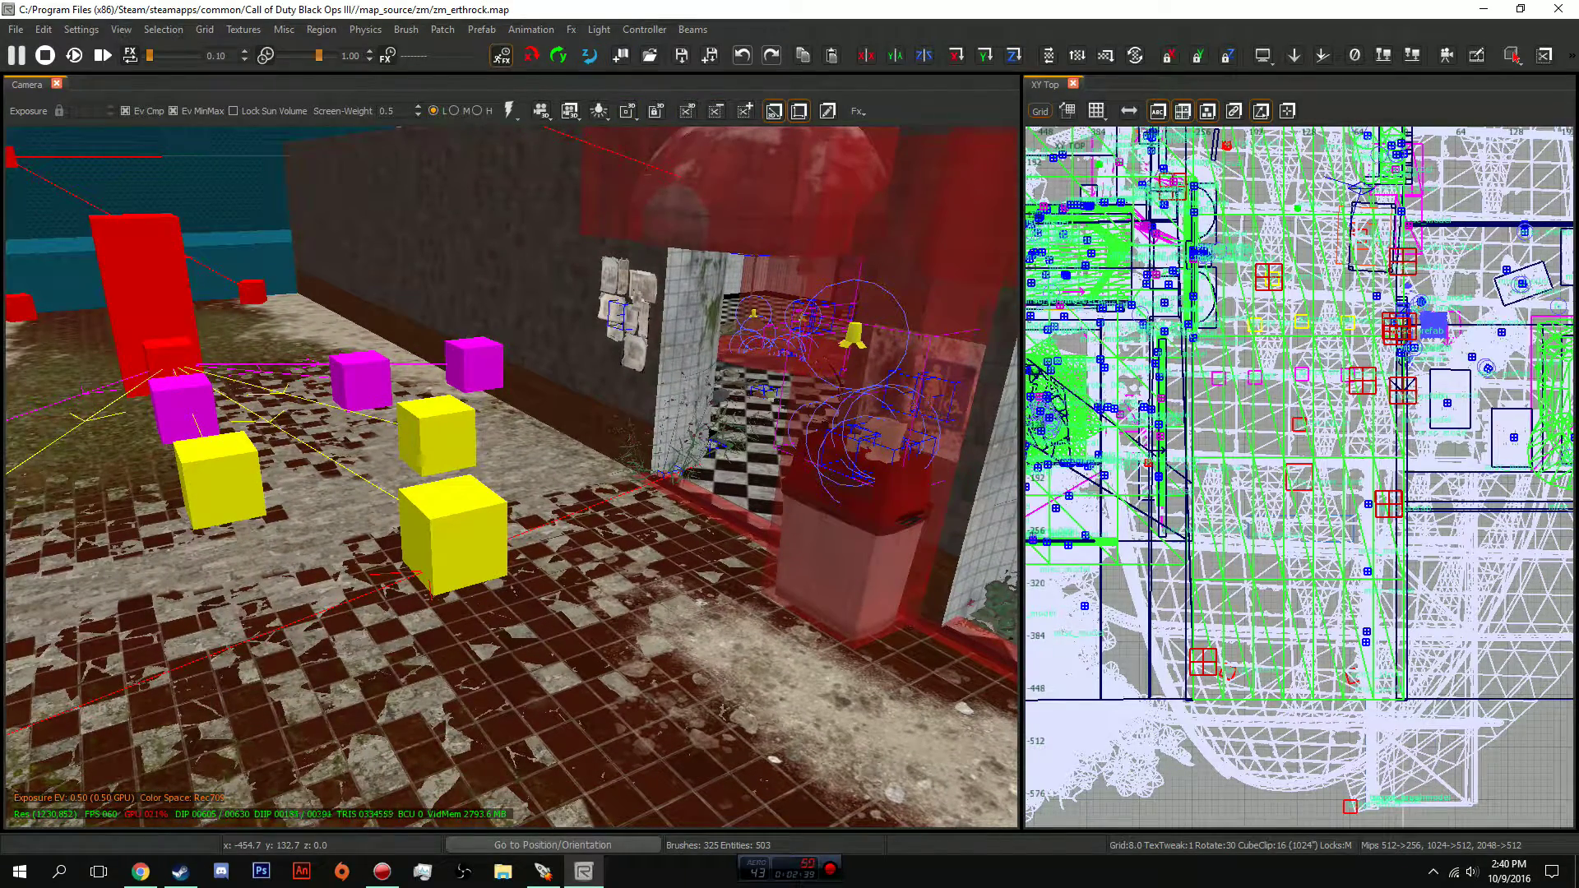
key(Up)
key(Right)
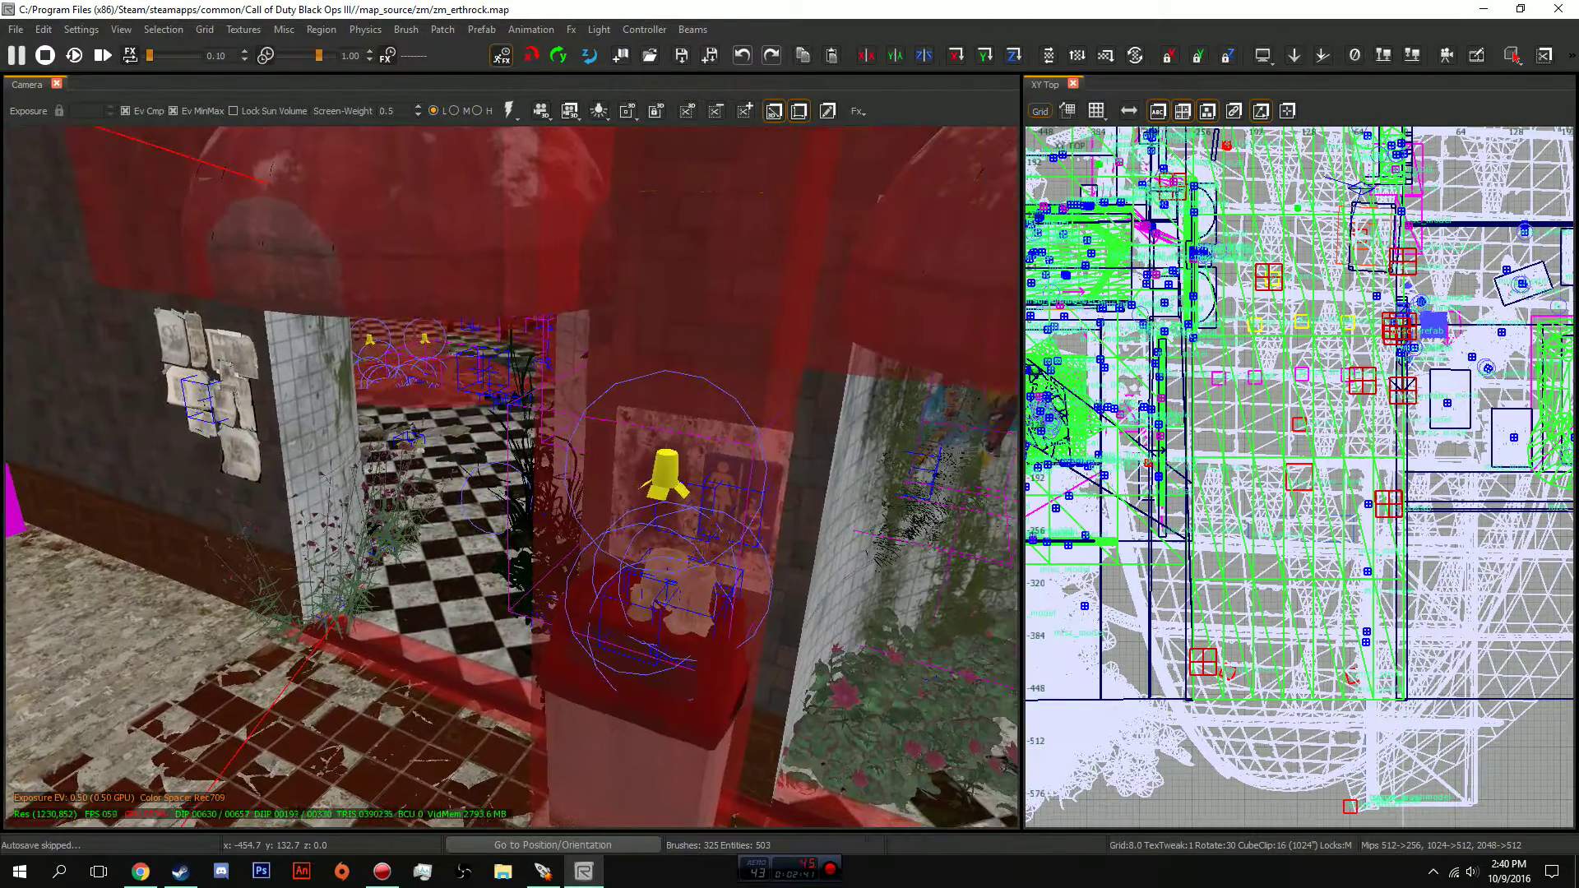
key(Down)
key(Right)
key(Right)
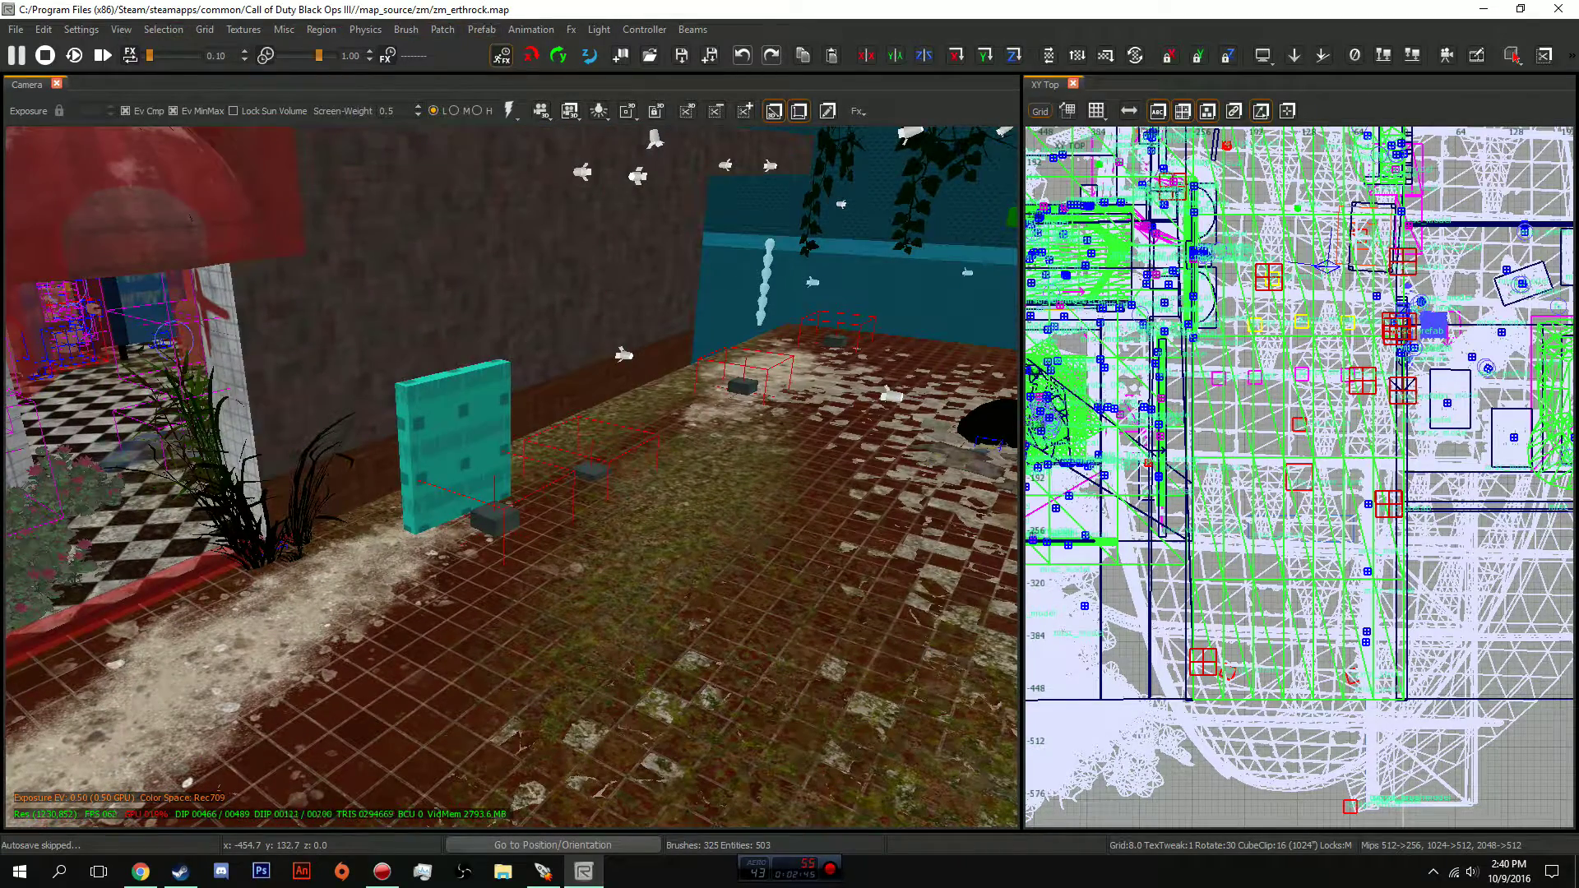
Save the zm_erthrock map, put the editor away and open the Call of Duty Black Ops III game folder.
click(650, 55)
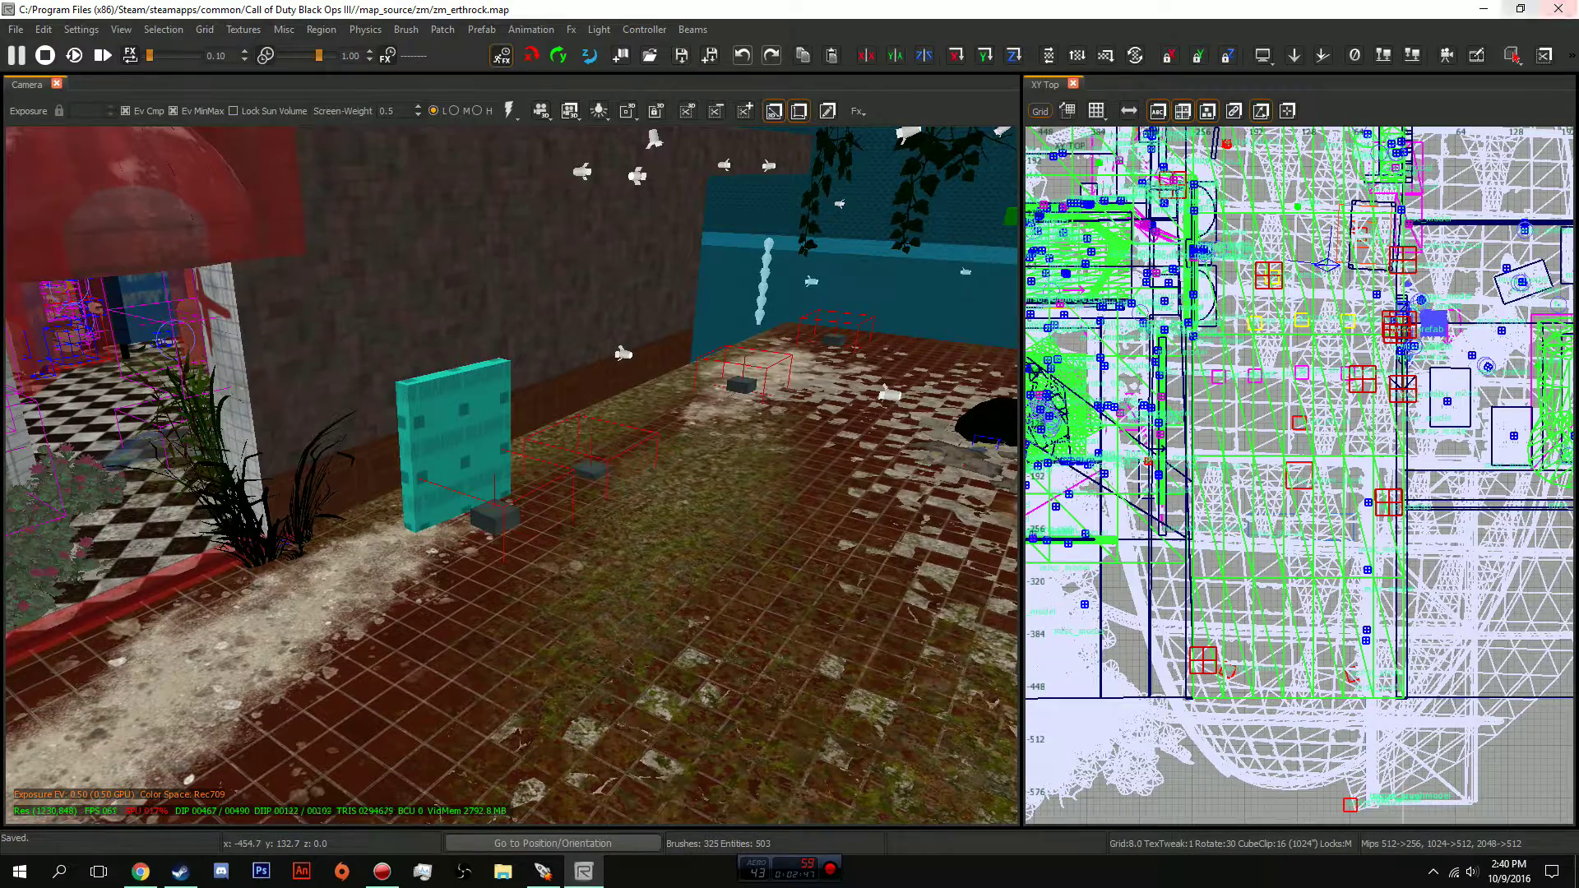
click(1484, 9)
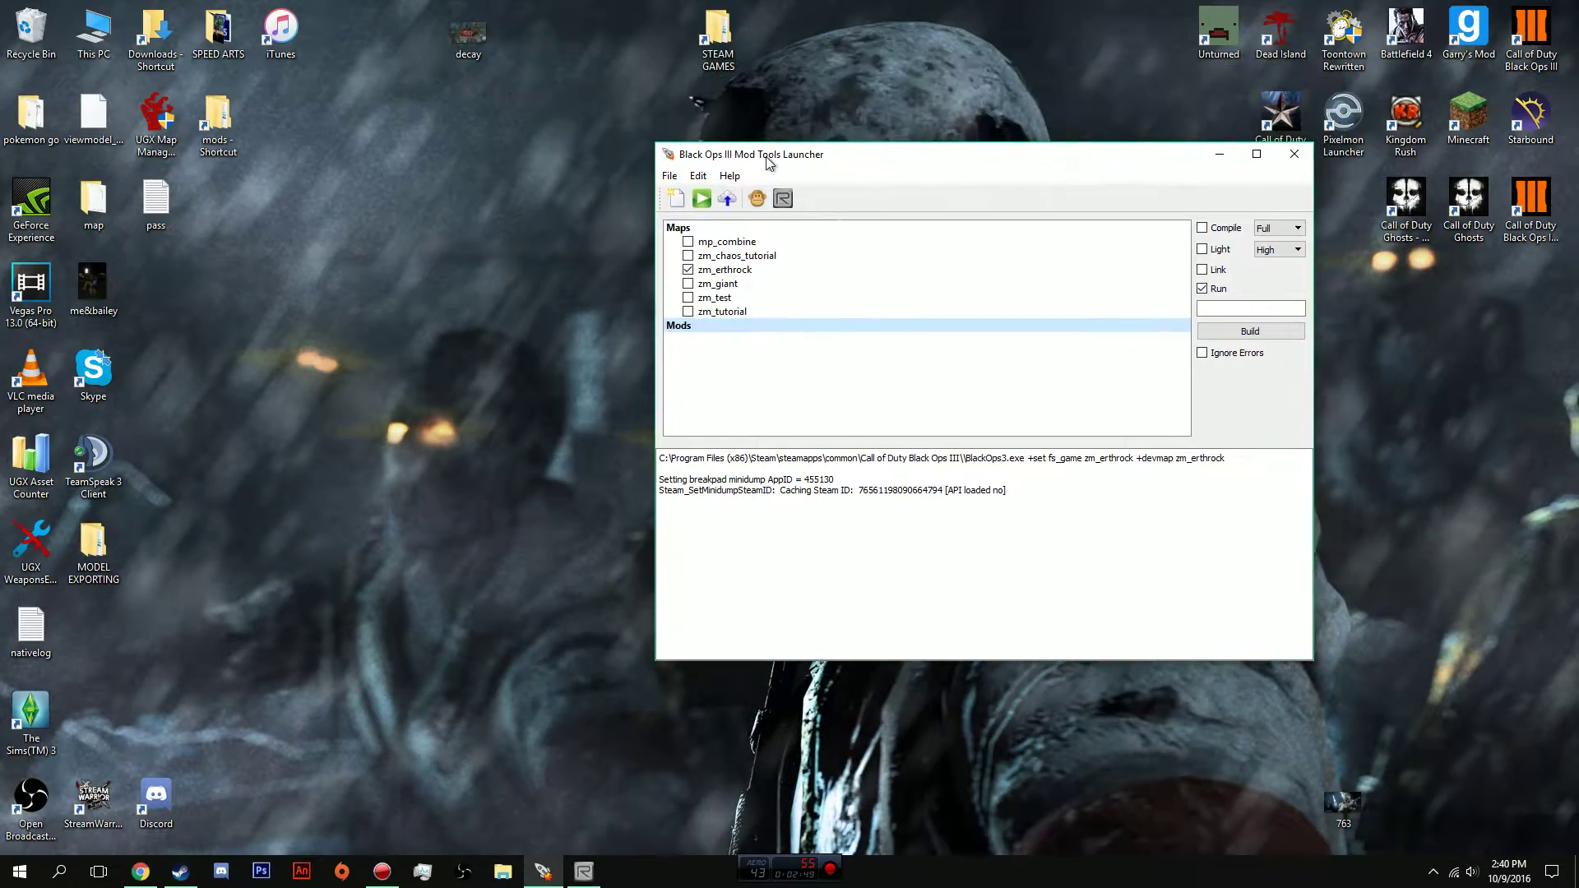
double_click(718, 39)
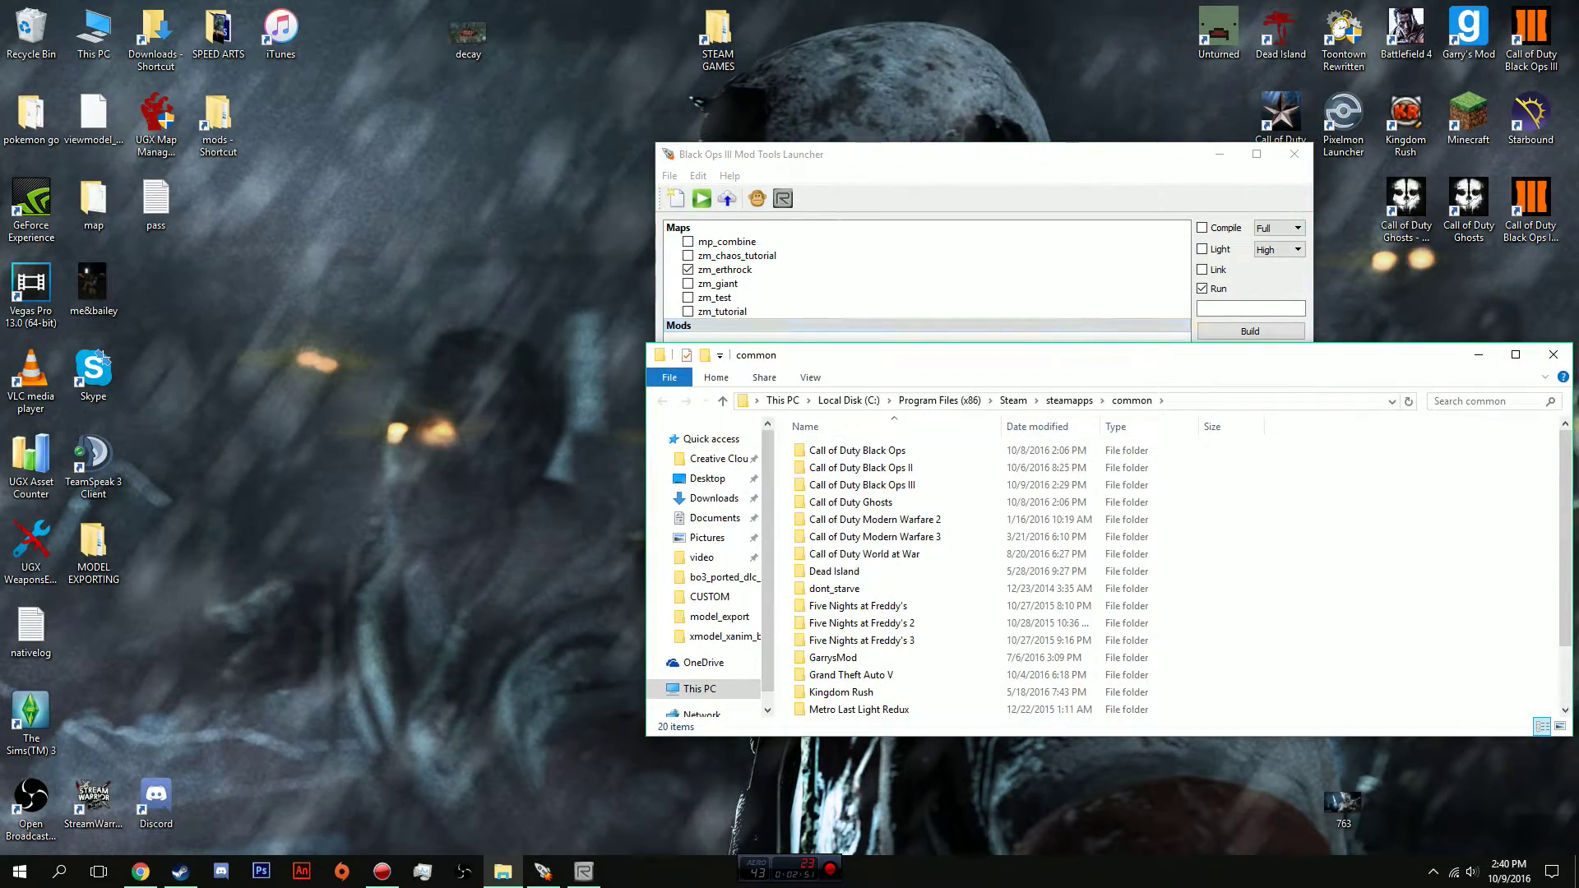
drag(784, 355, 526, 0)
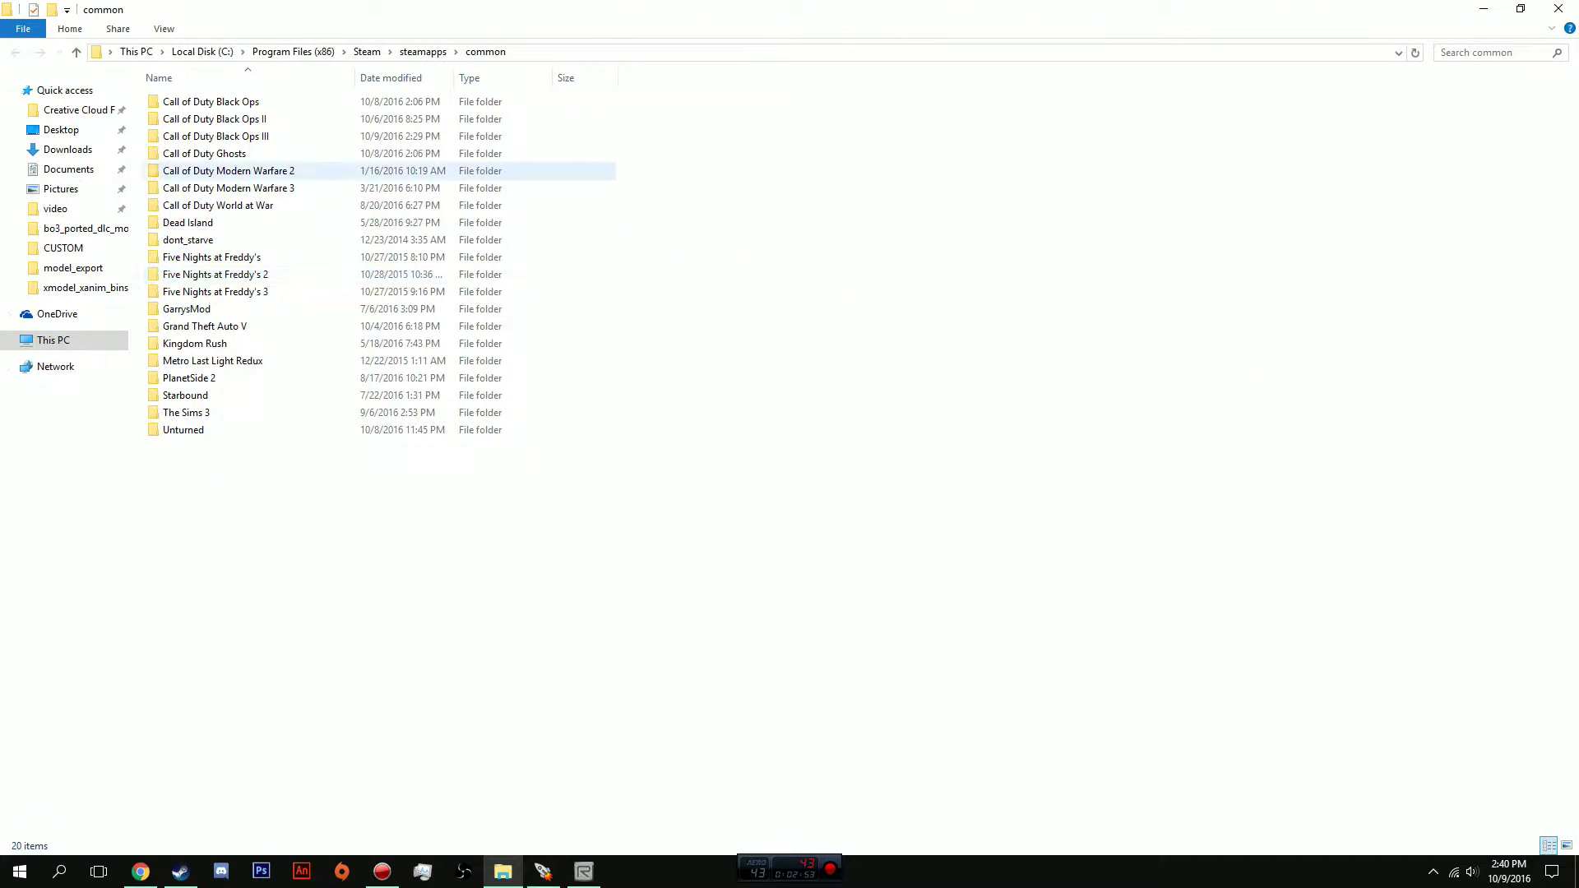
double_click(215, 136)
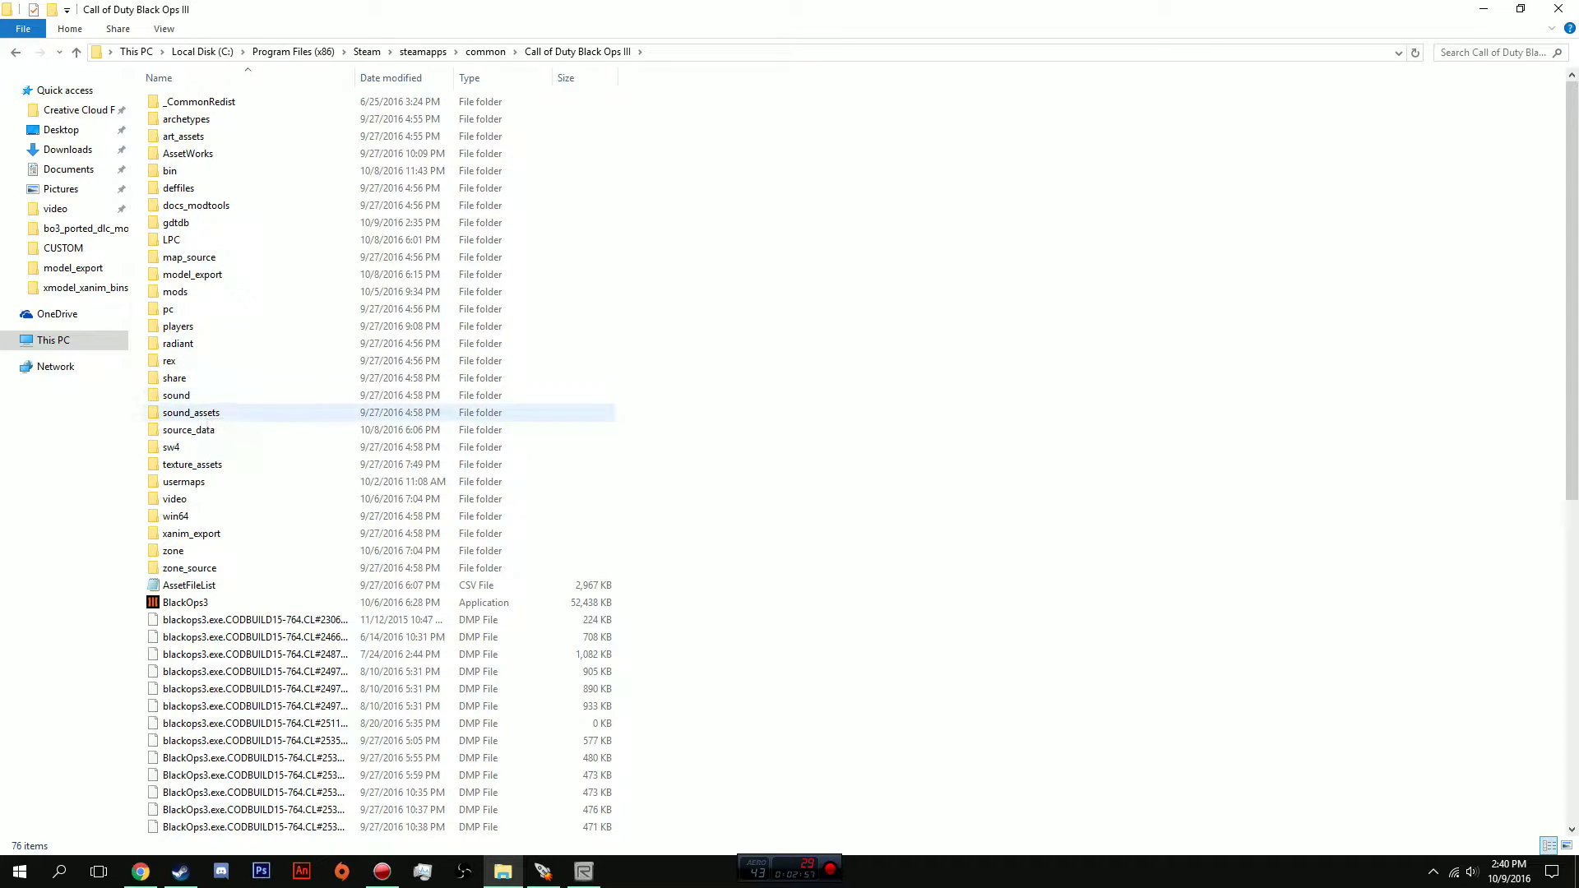
Open the zm_erthrock GSC script from usermaps\zm_erthrock\scripts\zm in Notepad++.
double_click(184, 481)
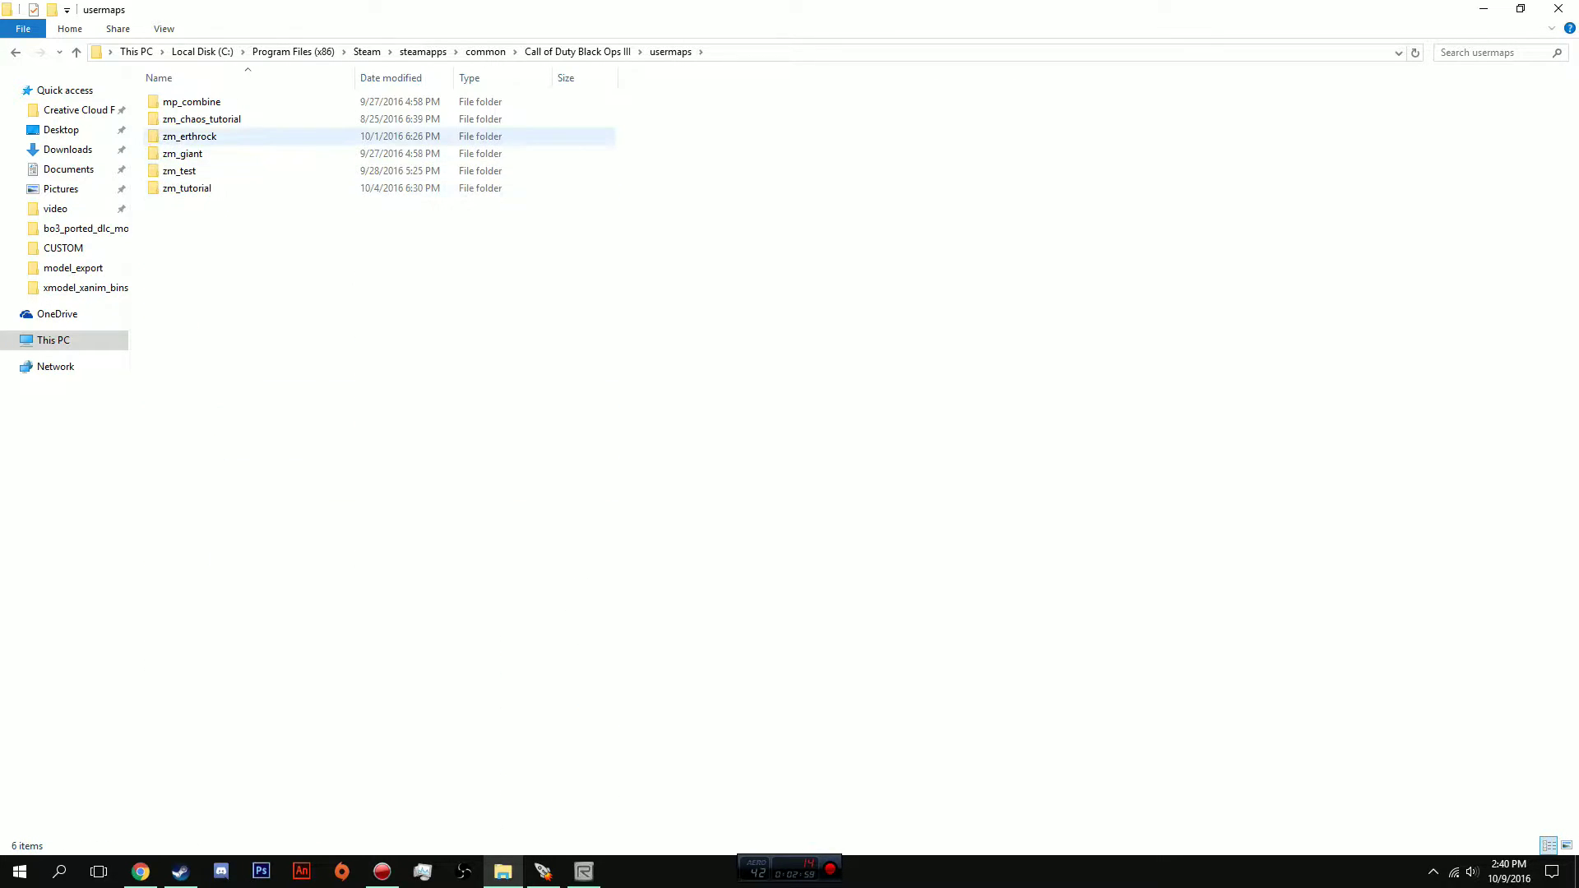
double_click(189, 136)
double_click(181, 118)
double_click(174, 101)
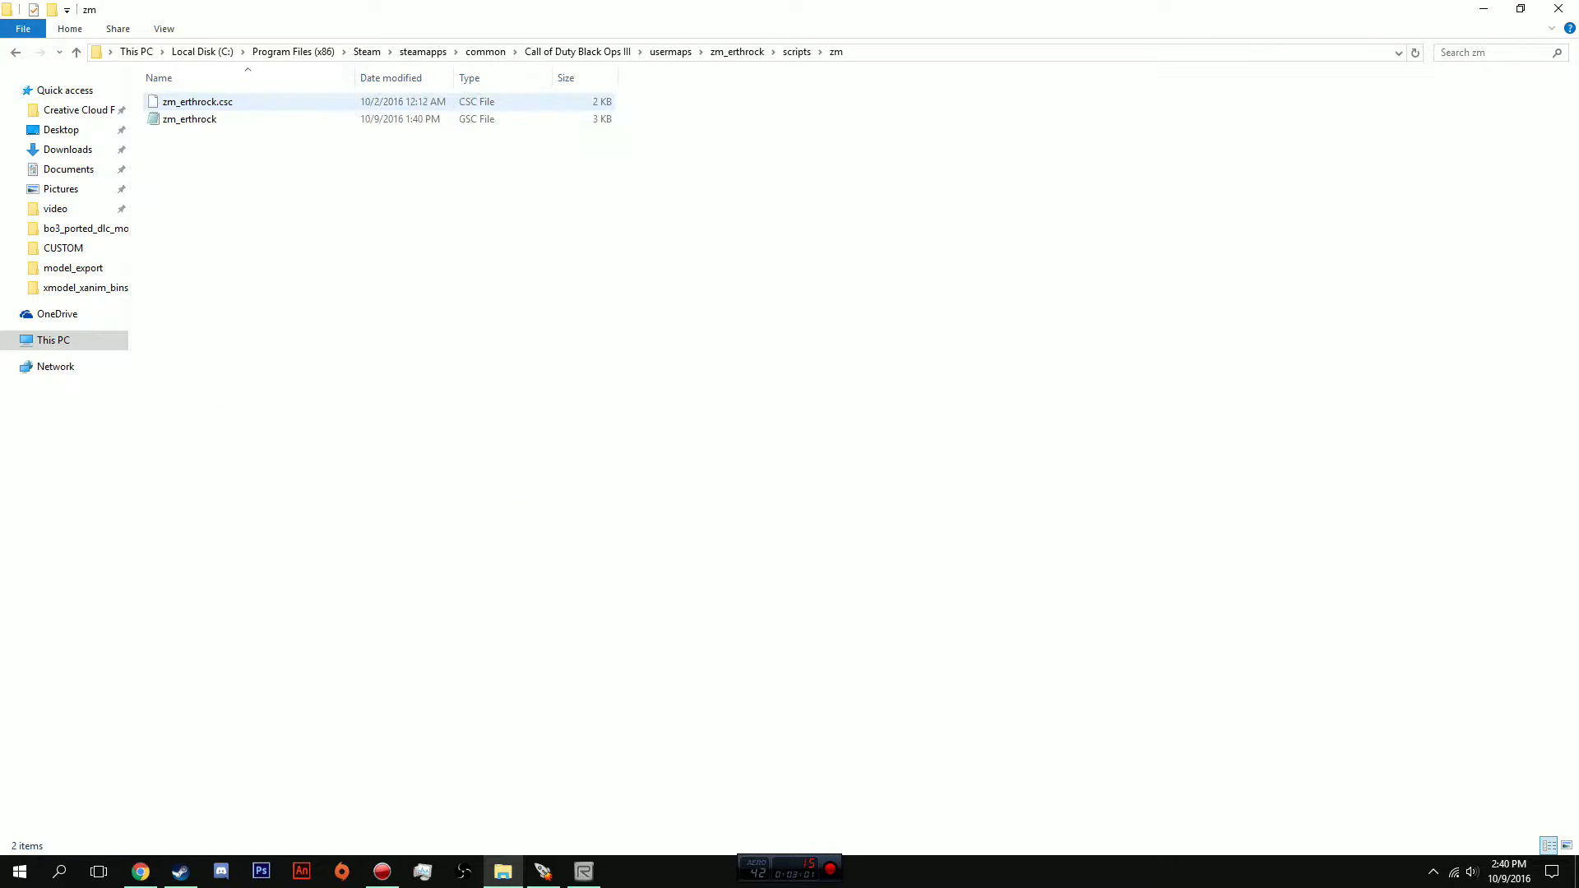
click(189, 119)
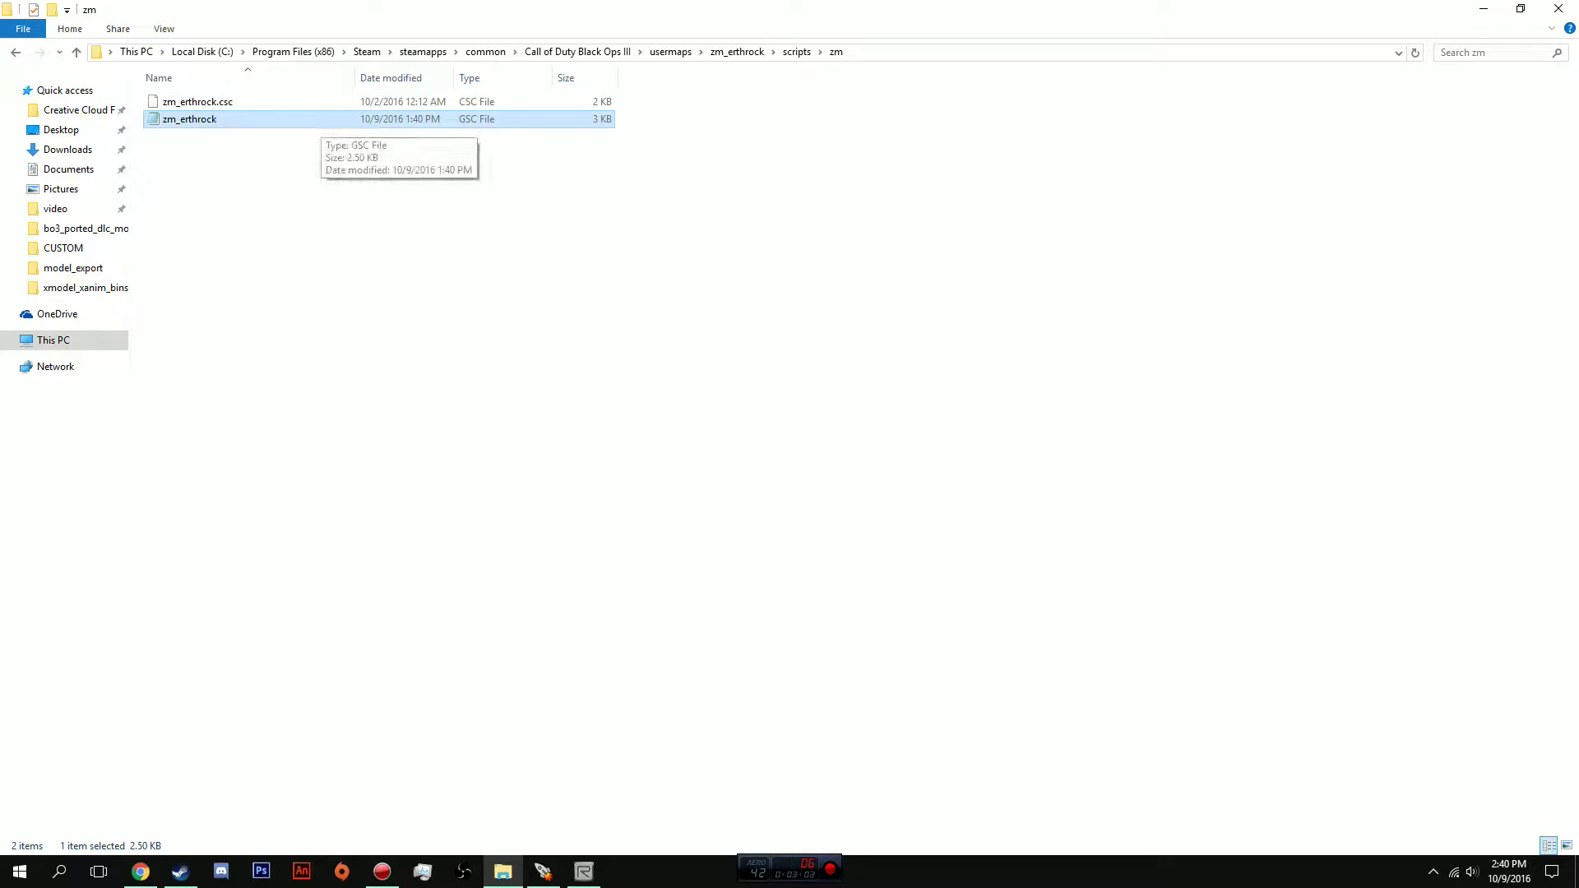
right_click(234, 123)
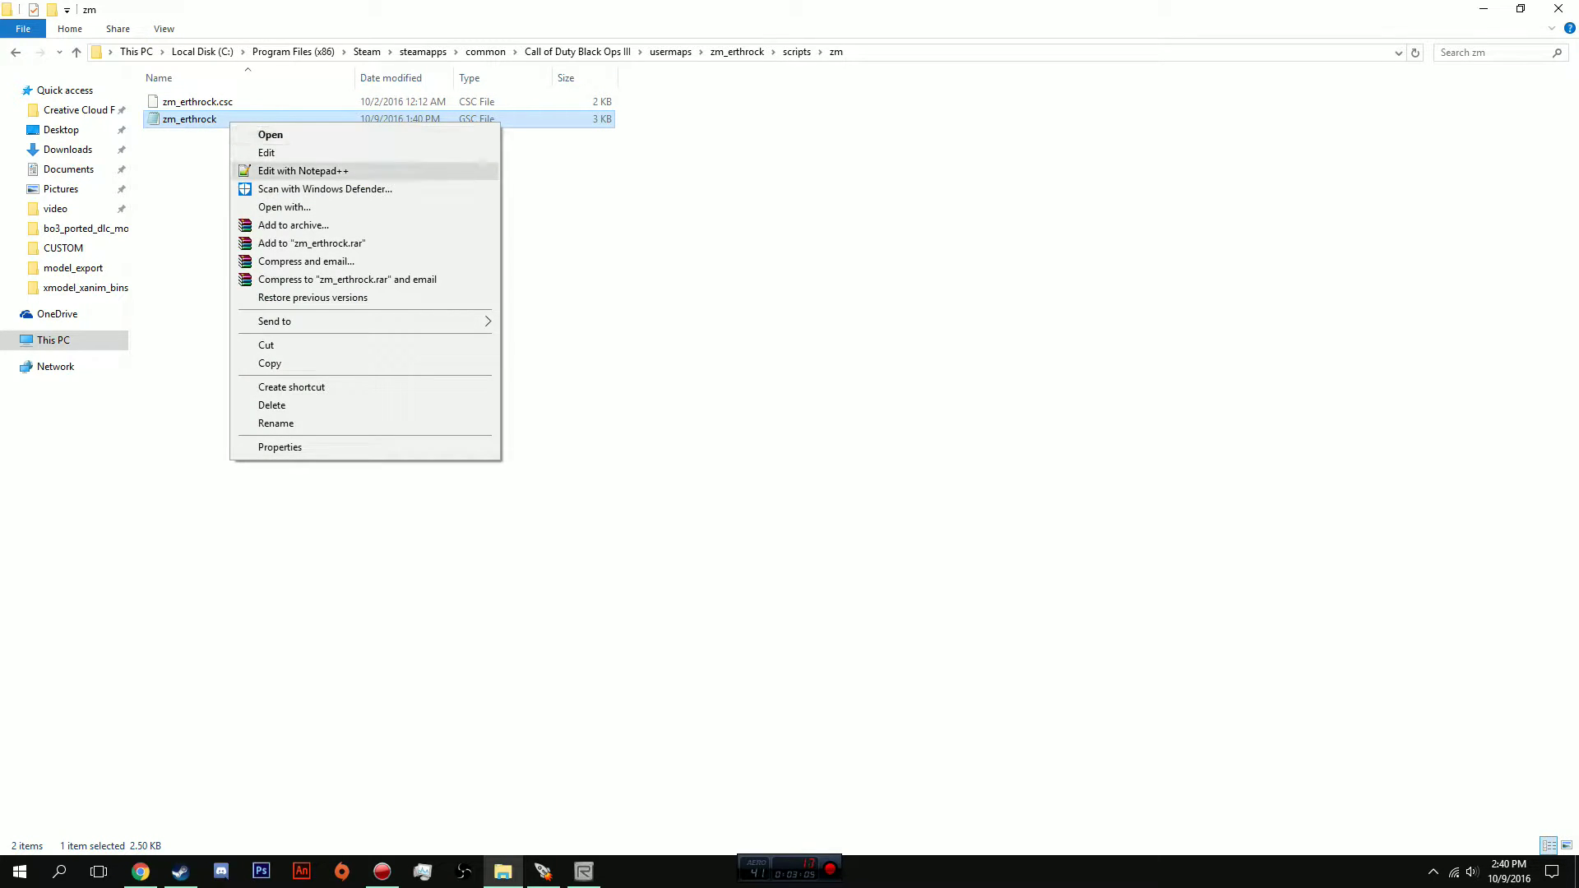
click(279, 165)
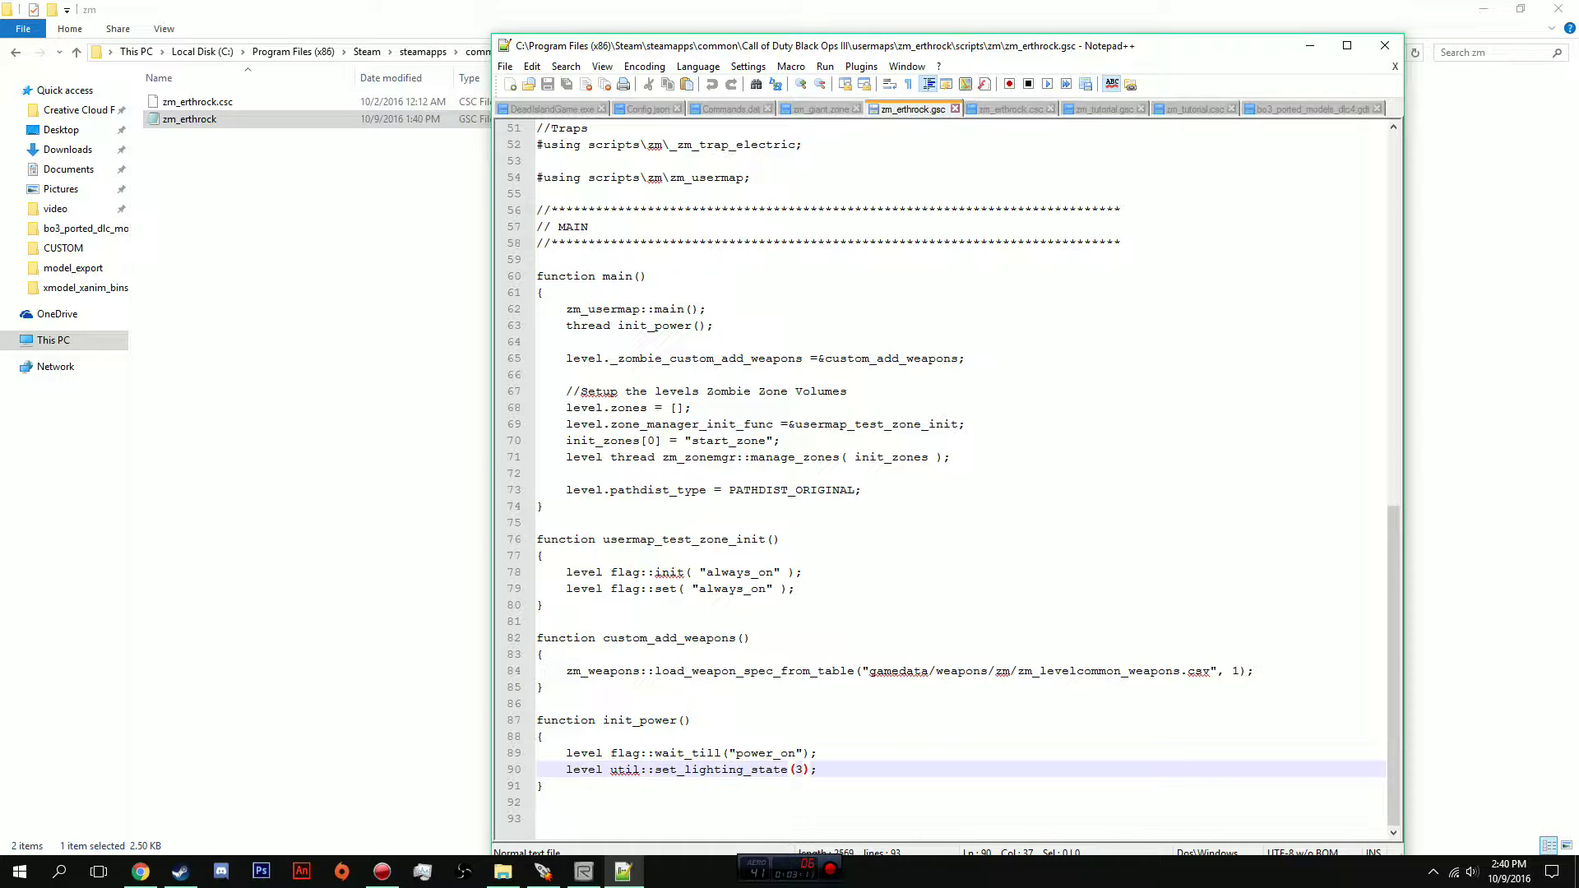
Examine the MAIN section of the script, focusing on the zm_usermap::main() and thread init_power() lines.
drag(566, 309, 708, 309)
click(566, 326)
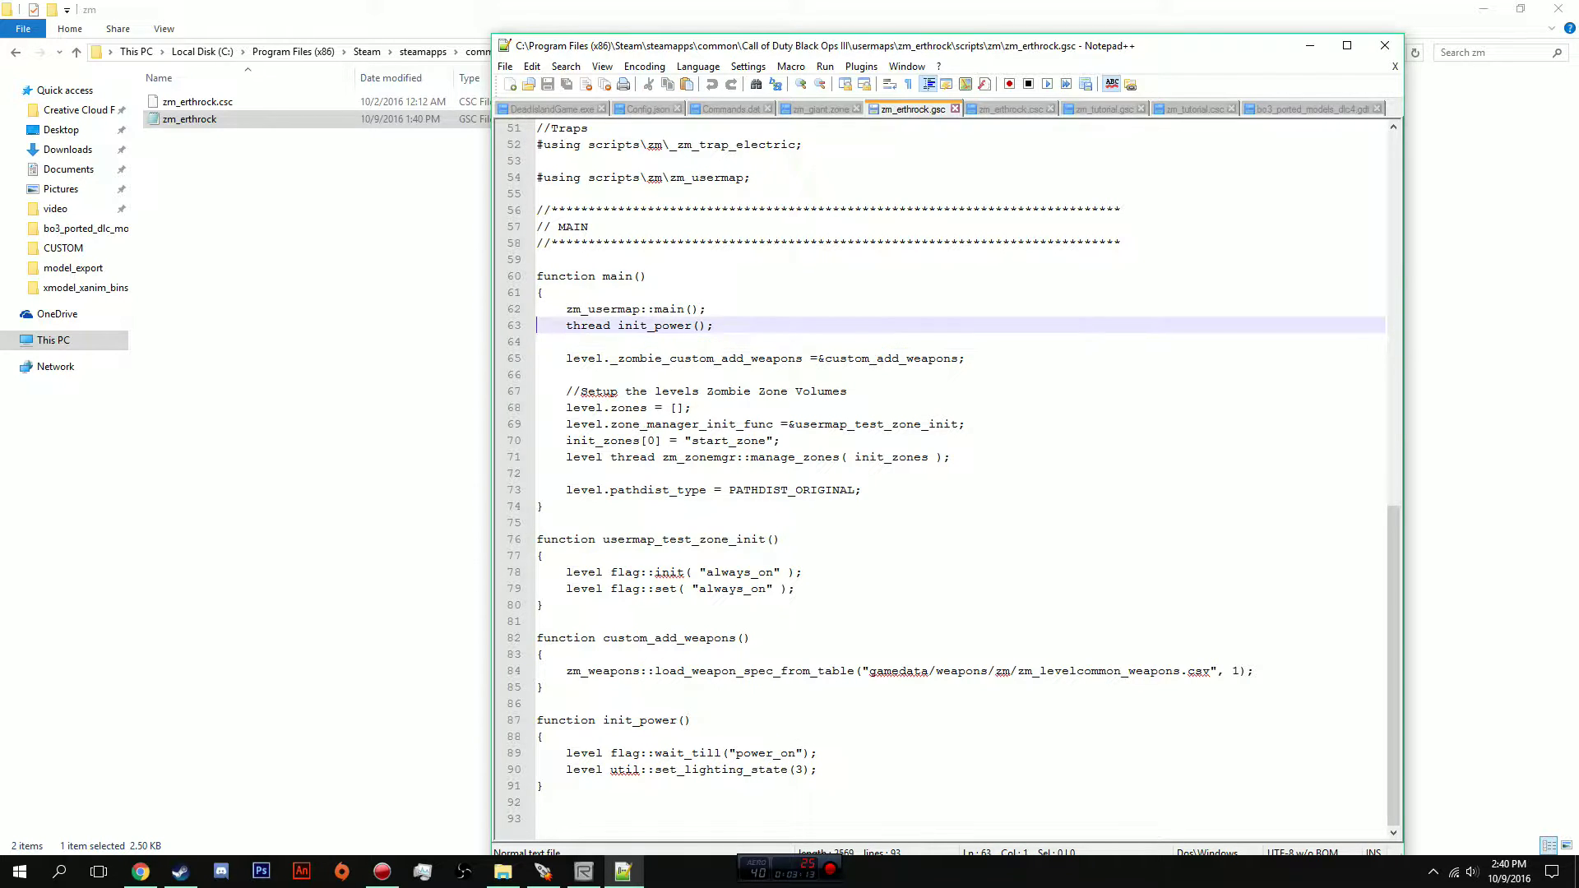
drag(536, 326, 714, 326)
drag(566, 310, 539, 227)
click(708, 310)
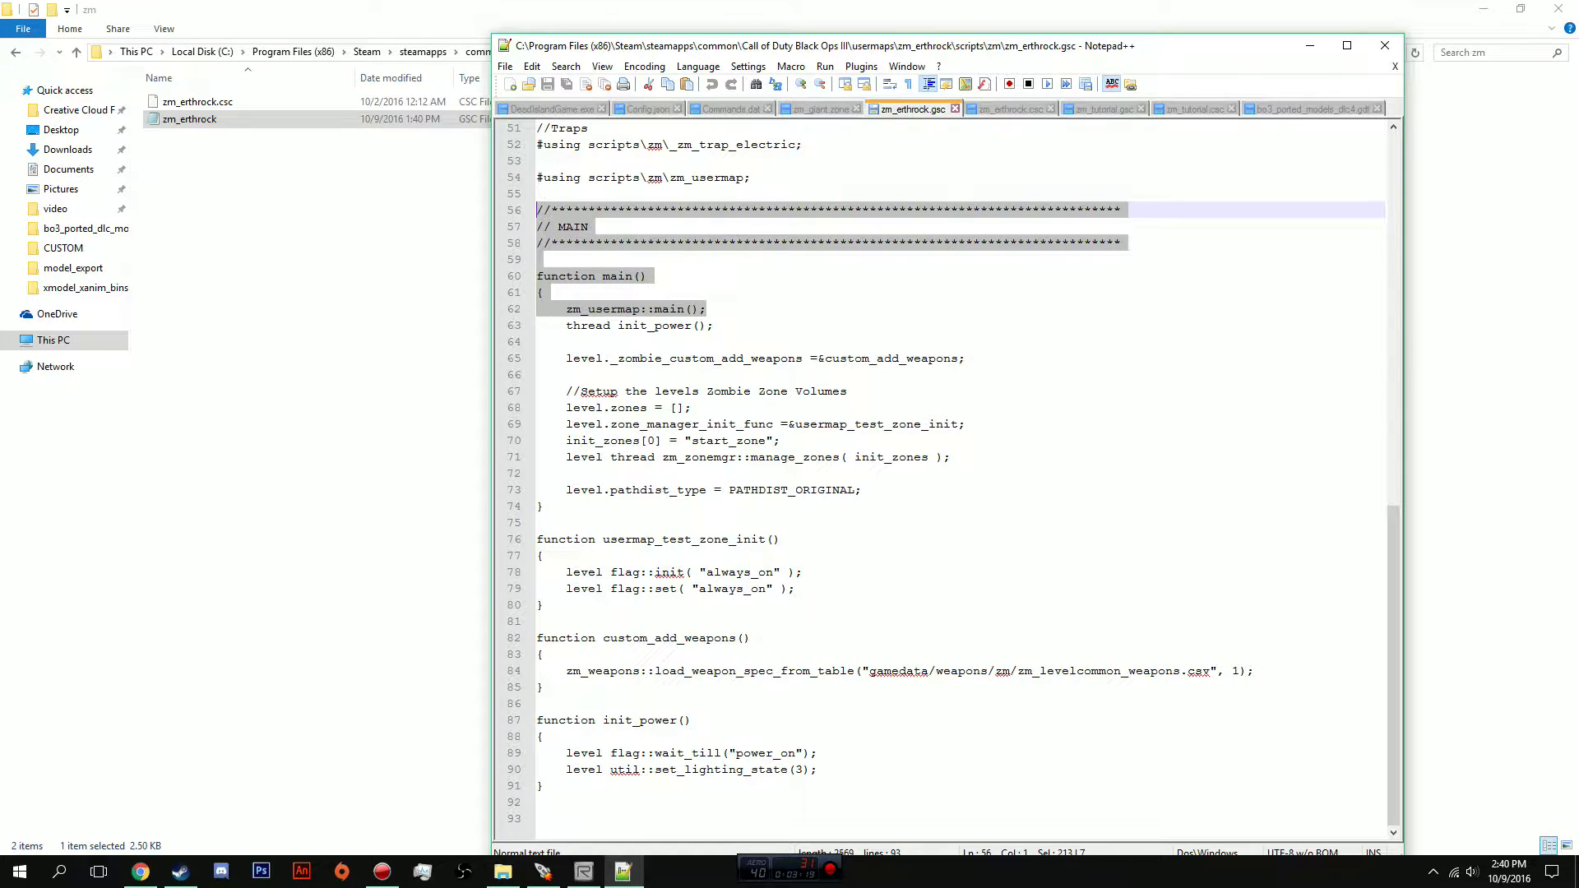
click(538, 194)
drag(551, 211, 1121, 243)
click(1125, 244)
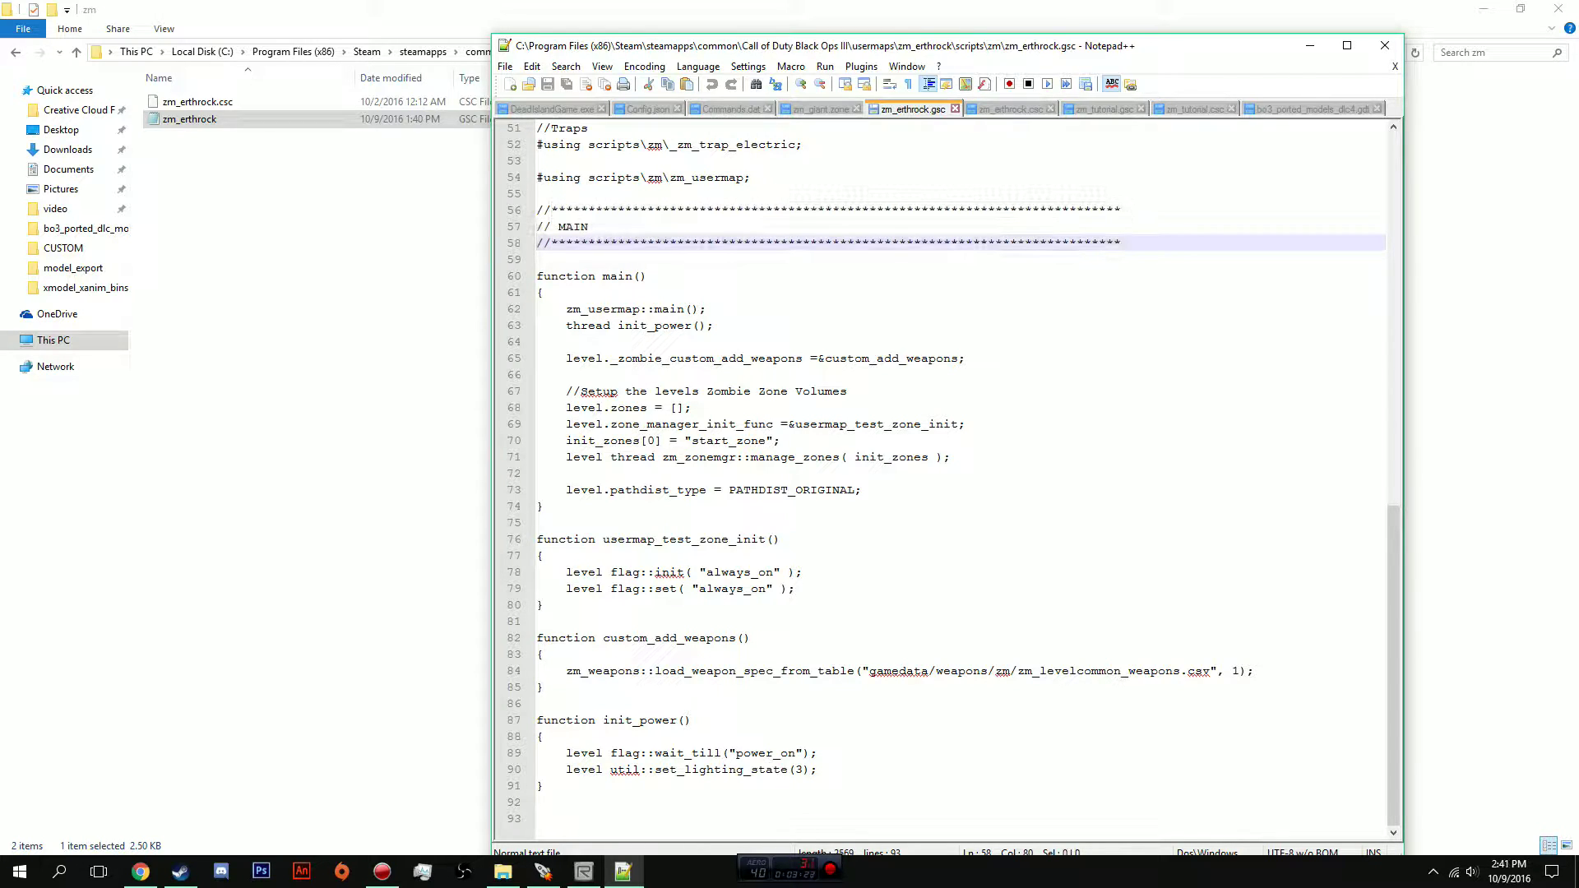
click(566, 309)
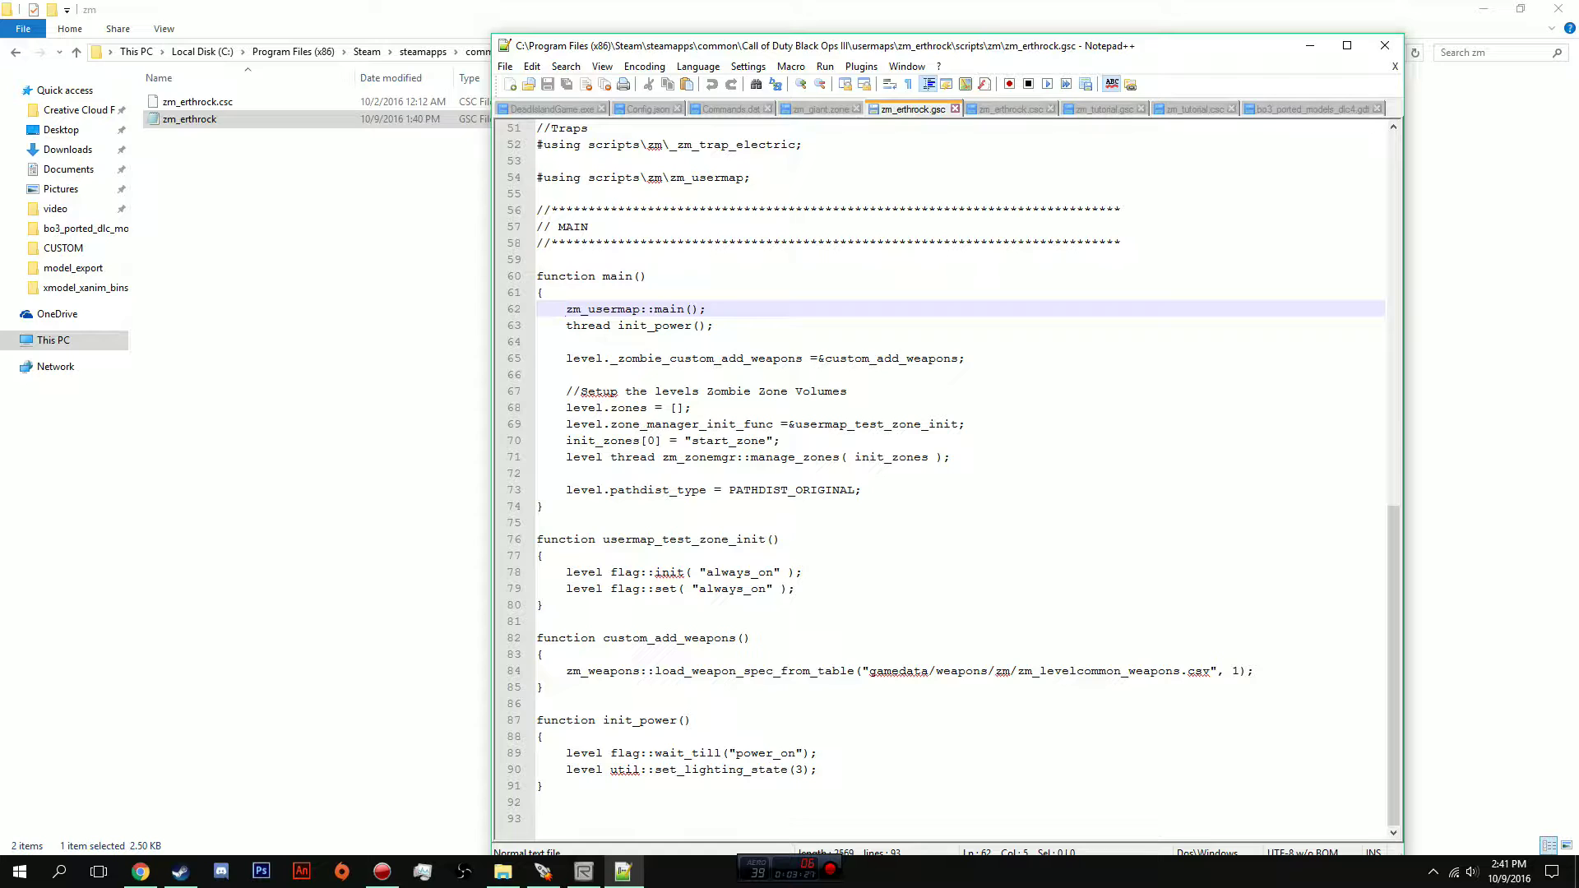
drag(566, 326, 714, 325)
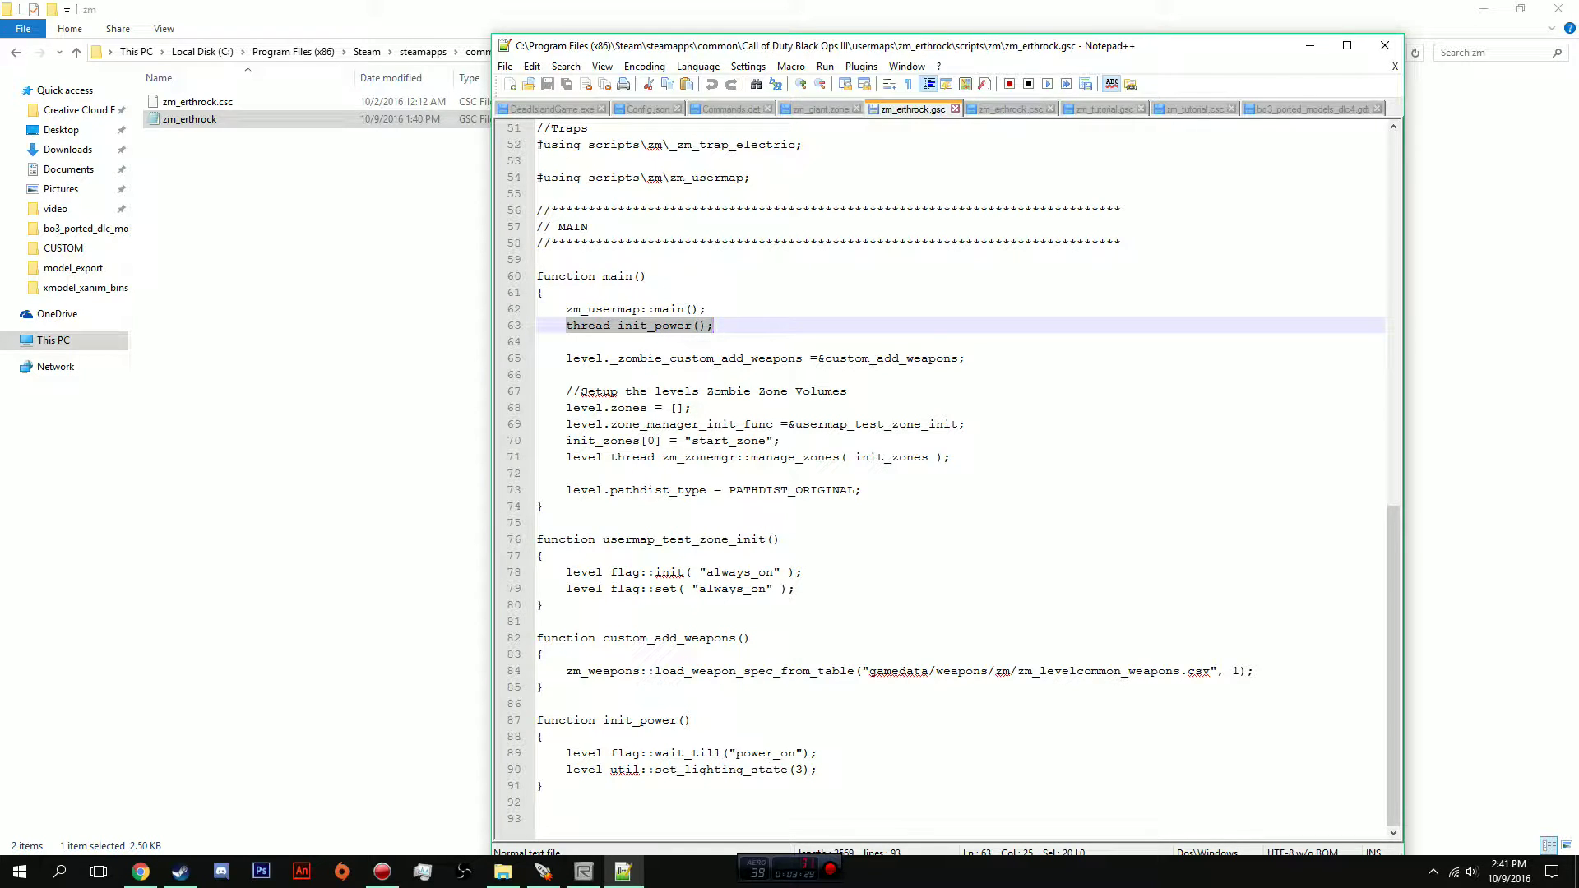
drag(566, 309, 706, 310)
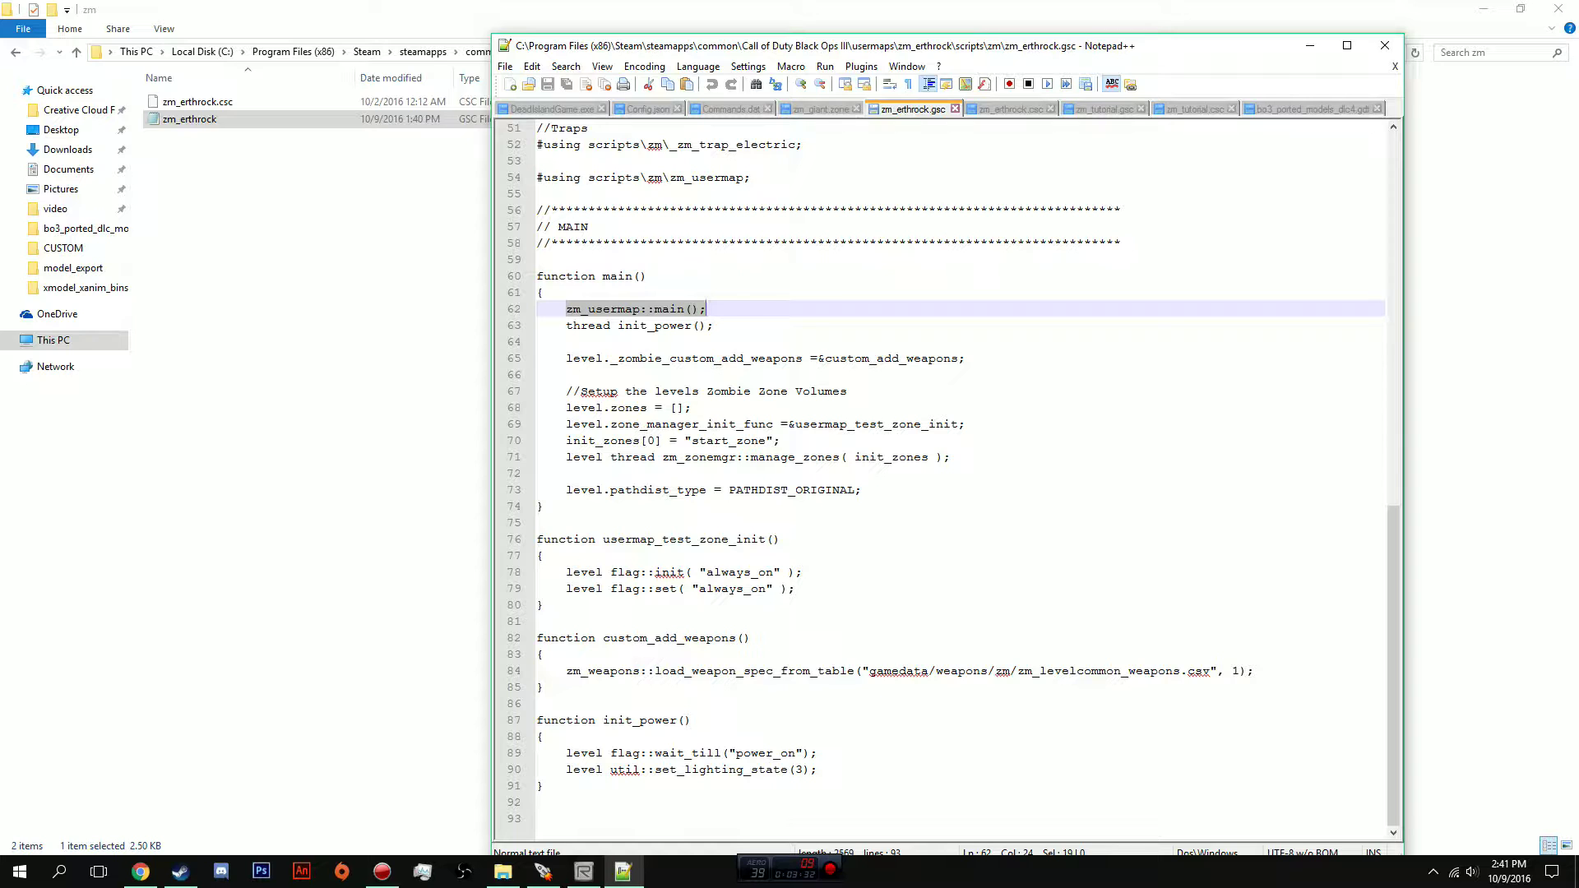
Copy the whole init_power function and delete it from the end of the script.
click(691, 721)
click(545, 687)
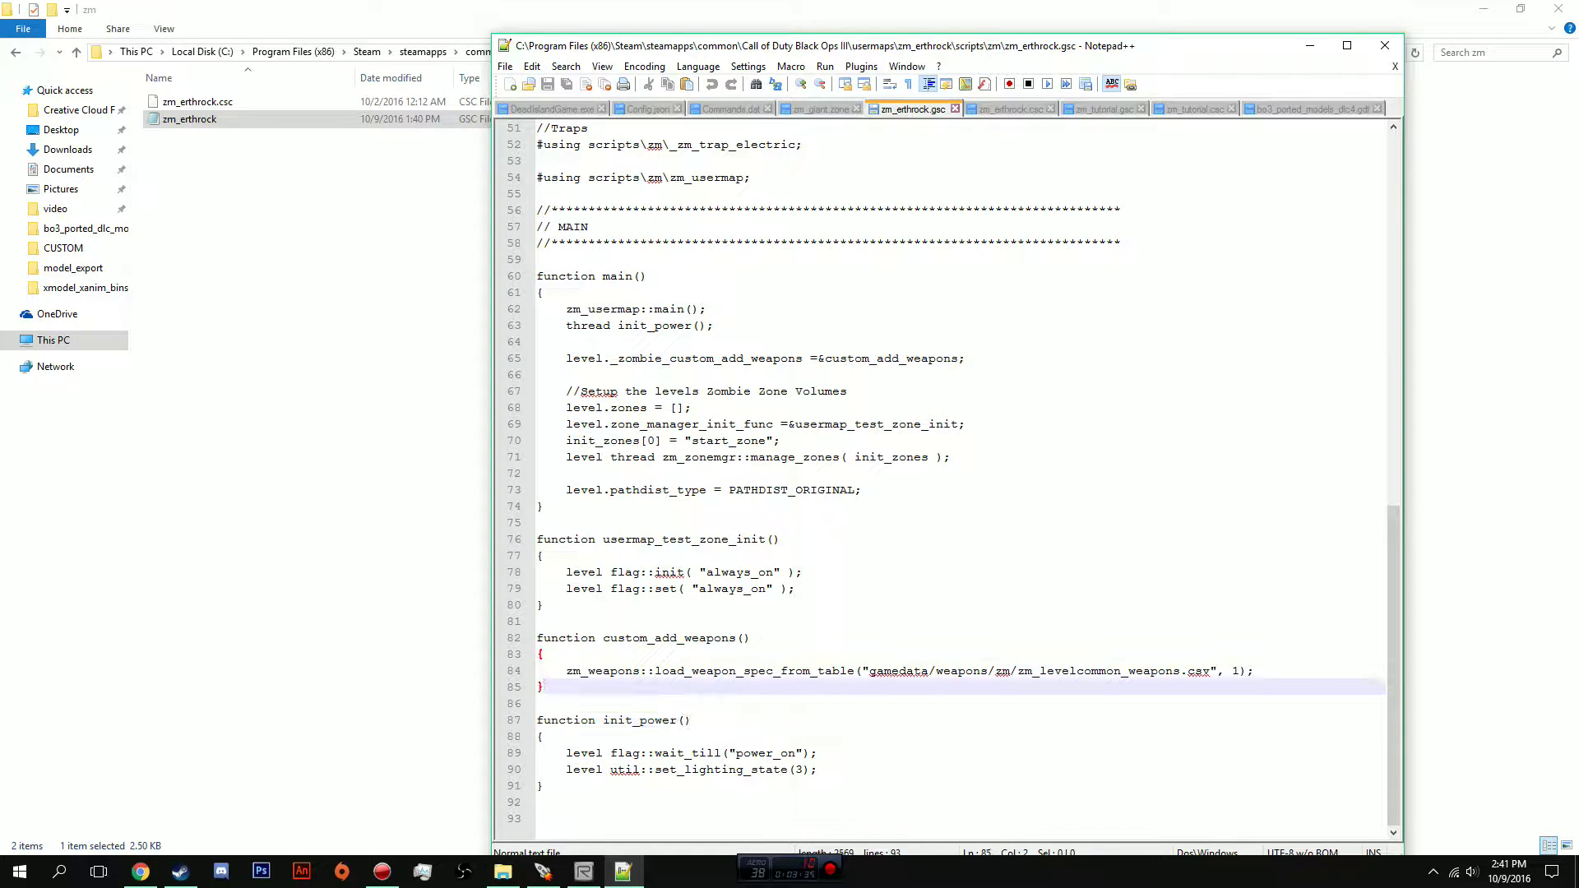
drag(537, 720, 539, 818)
key(ctrl+c)
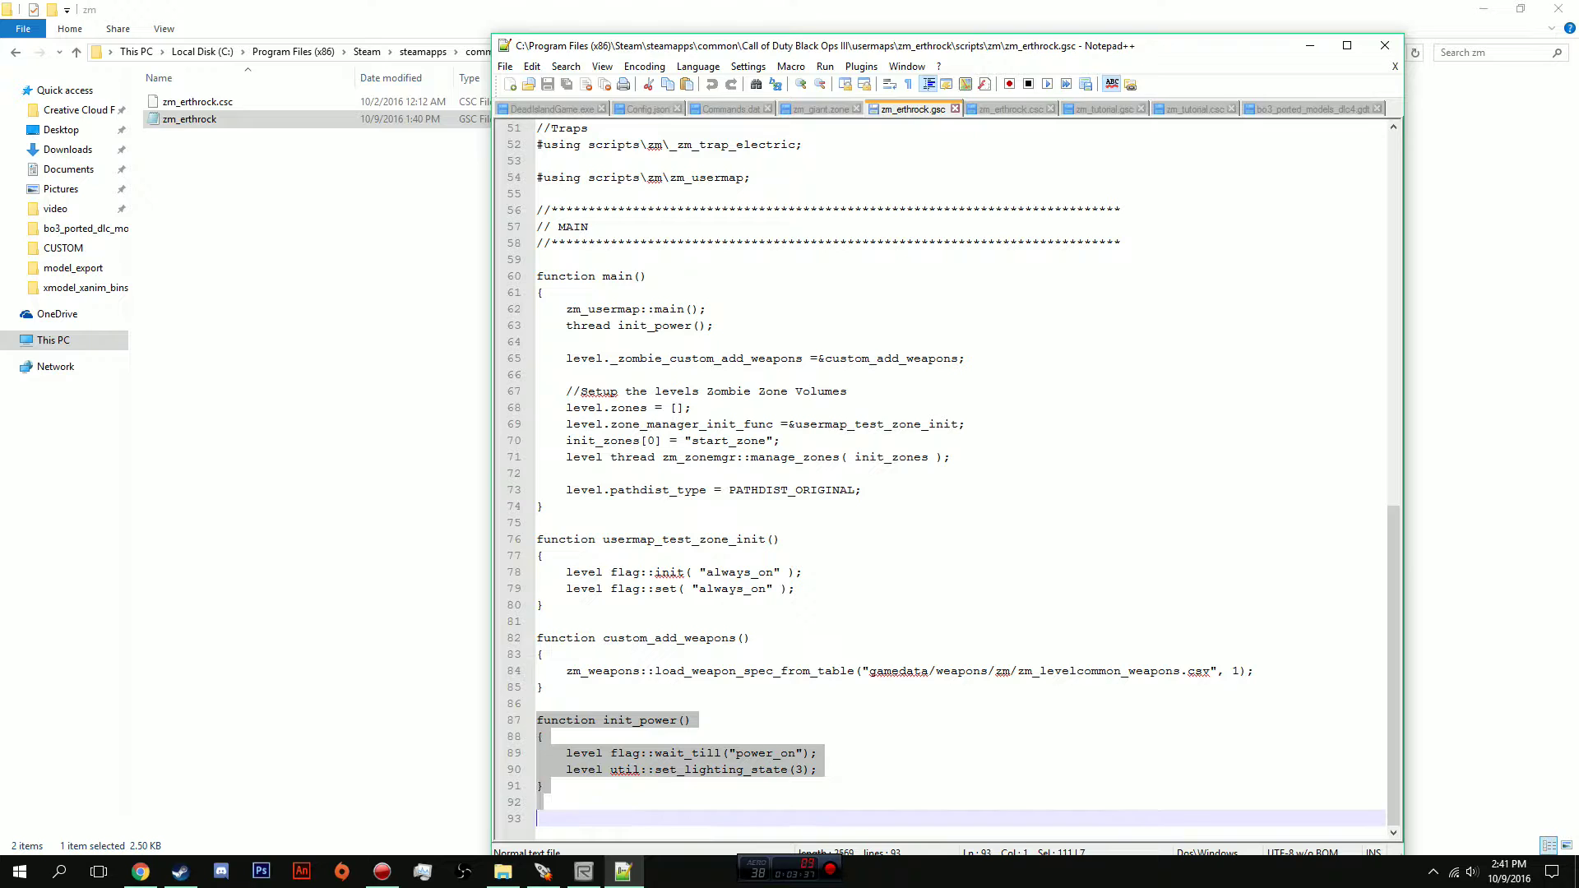
key(Delete)
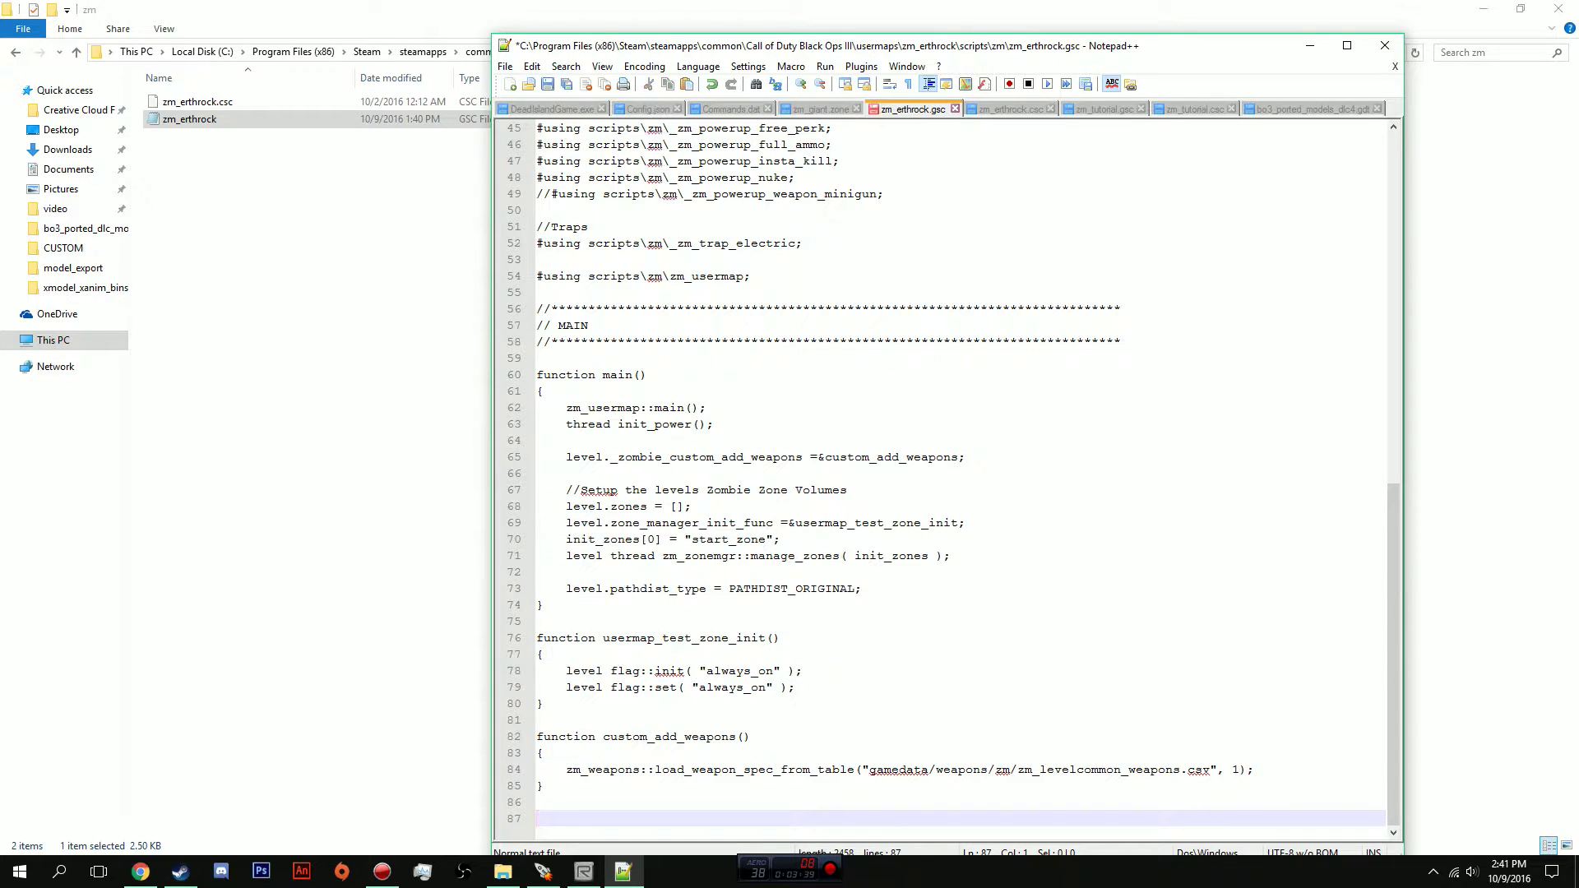
Paste the init_power function back below custom_add_weapons, with a blank line between the two functions.
click(539, 802)
click(543, 786)
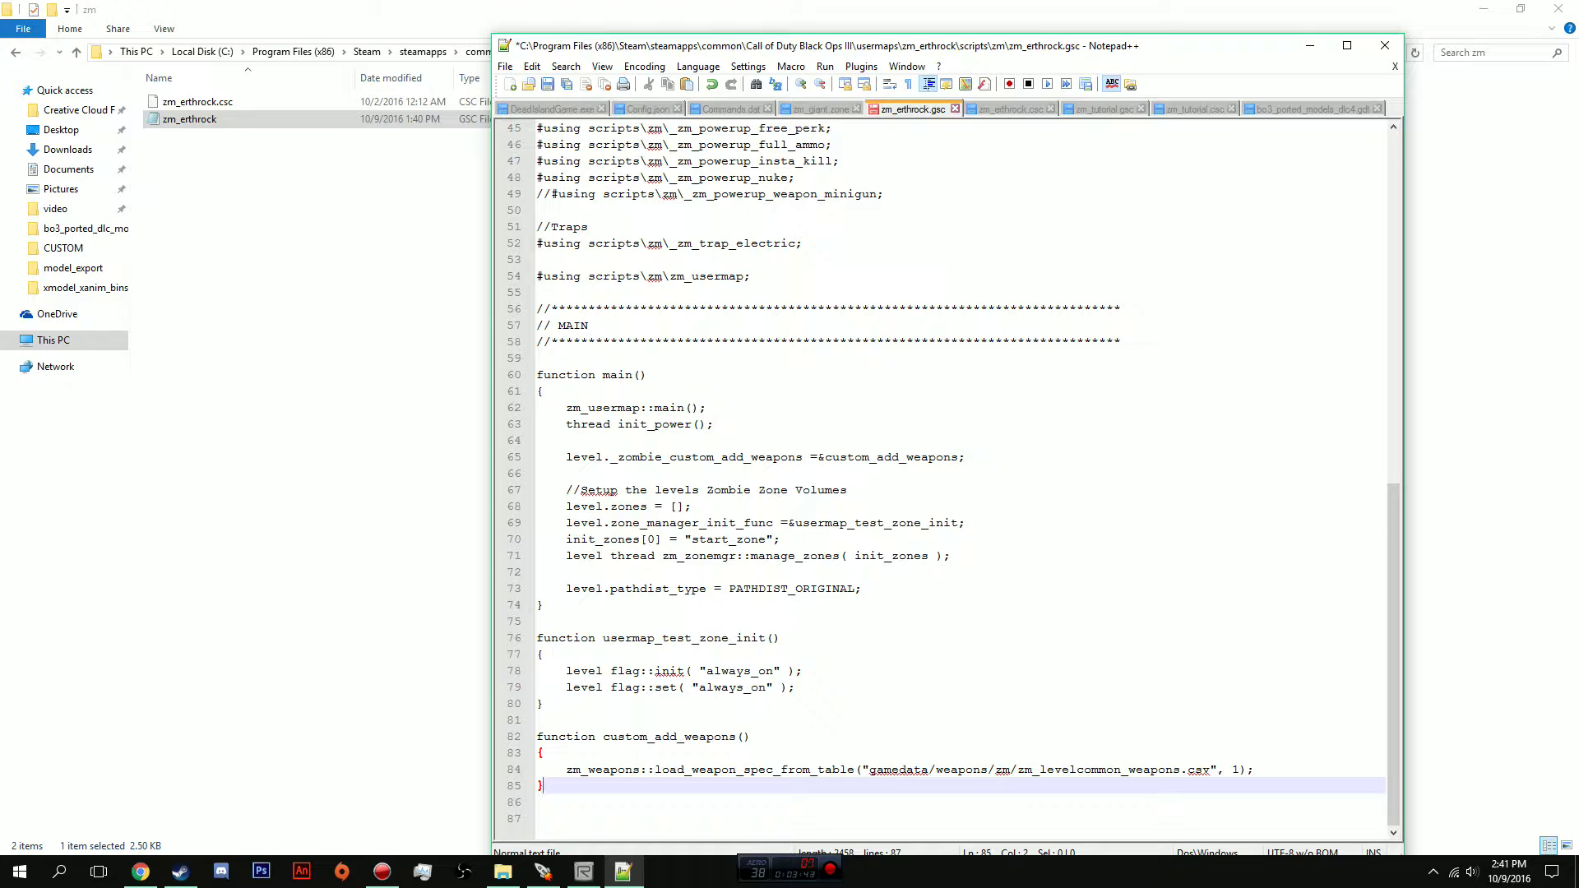
key(Return)
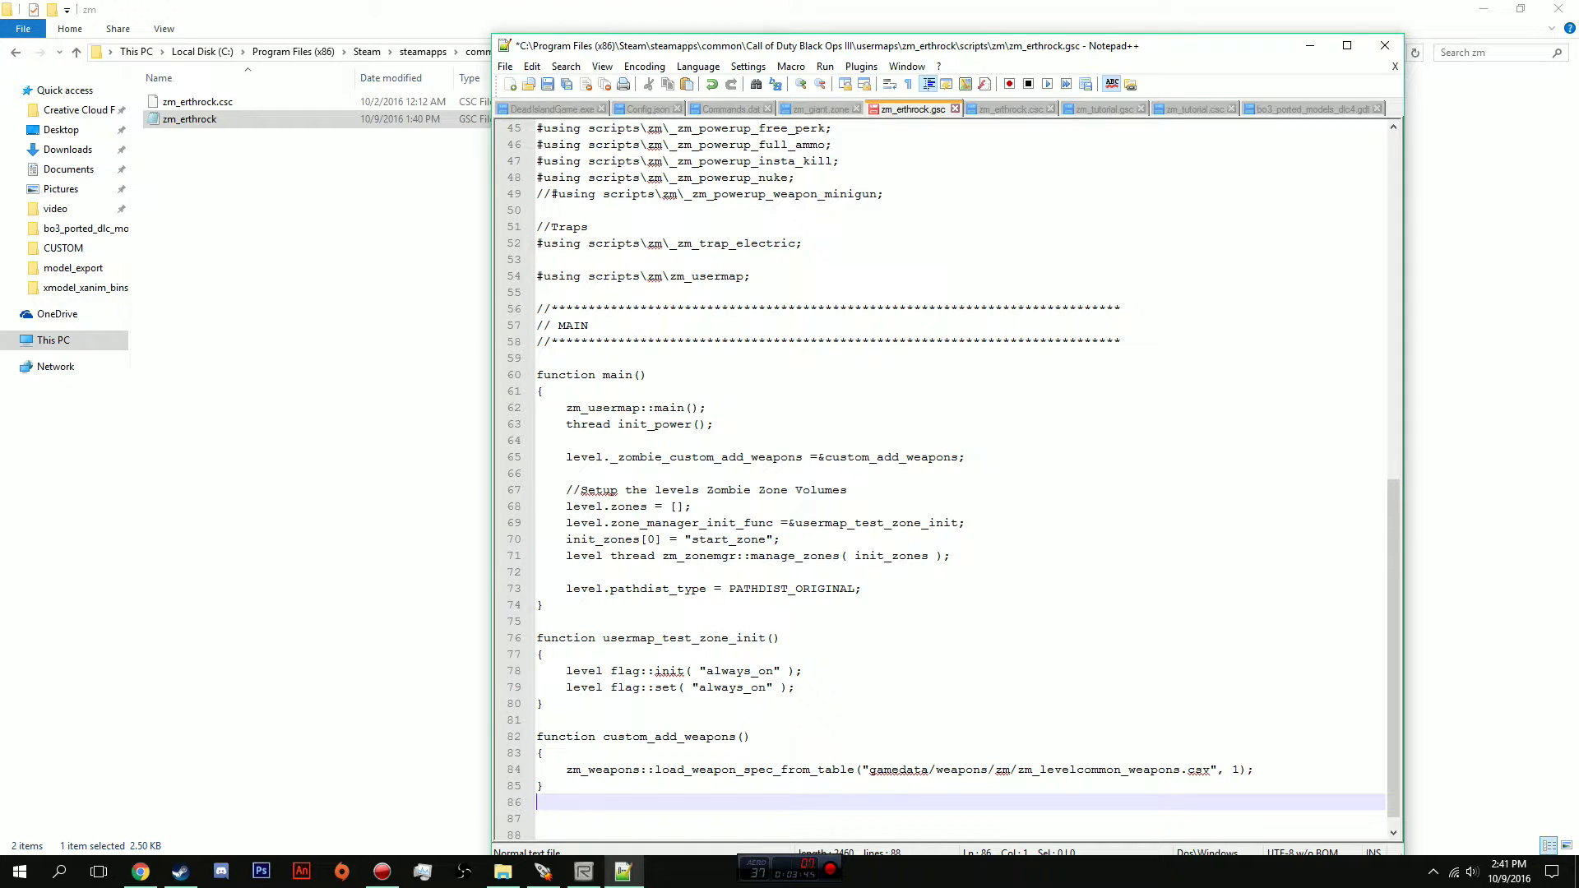
key(ctrl+v)
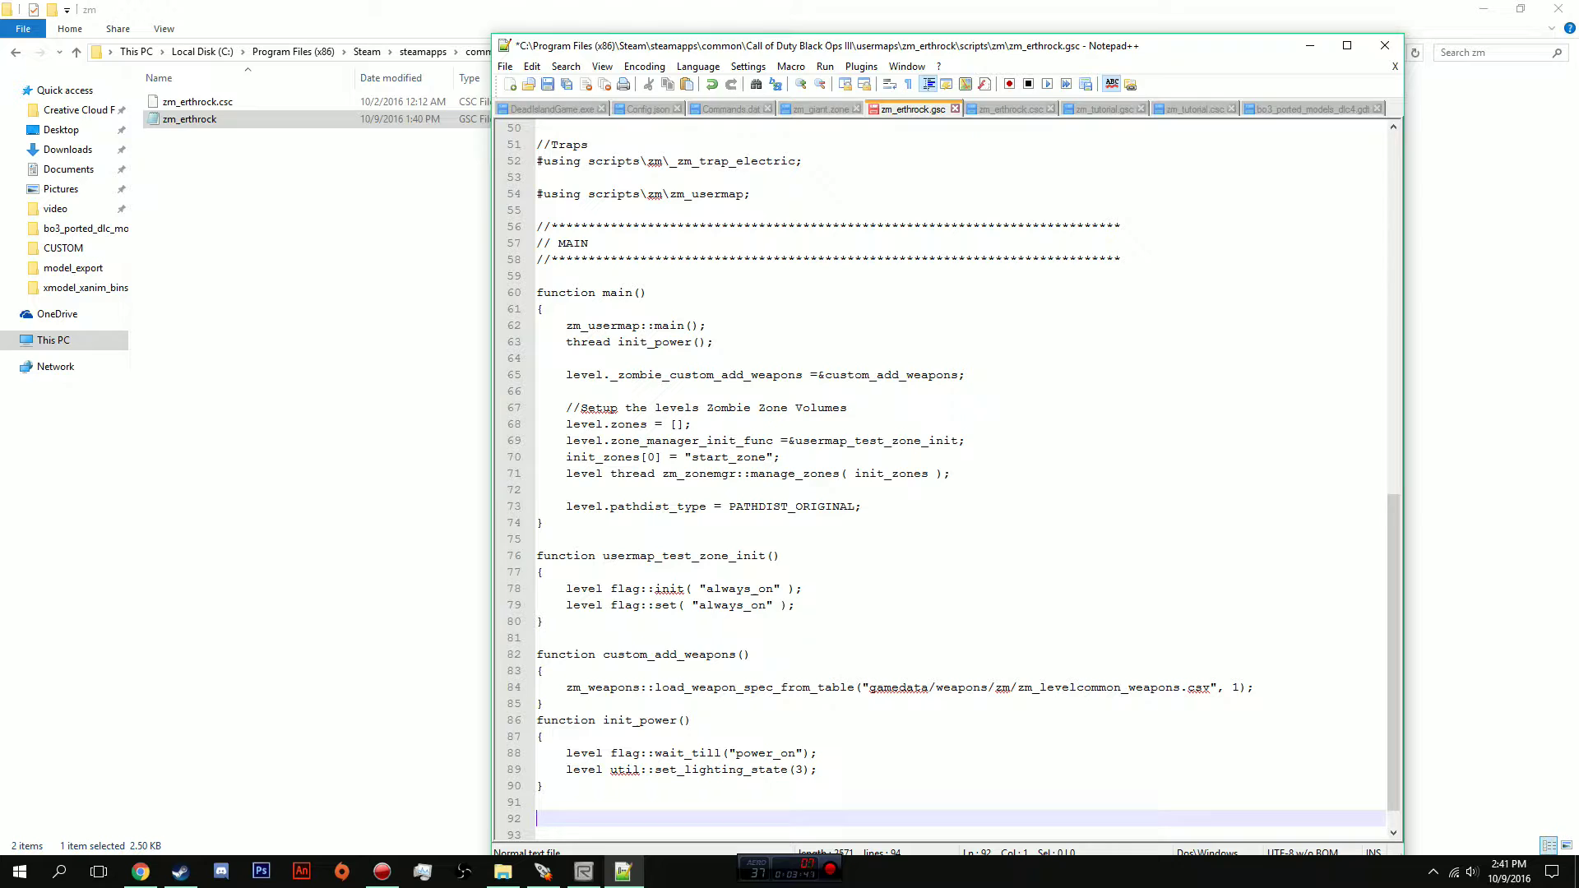
click(538, 720)
key(Return)
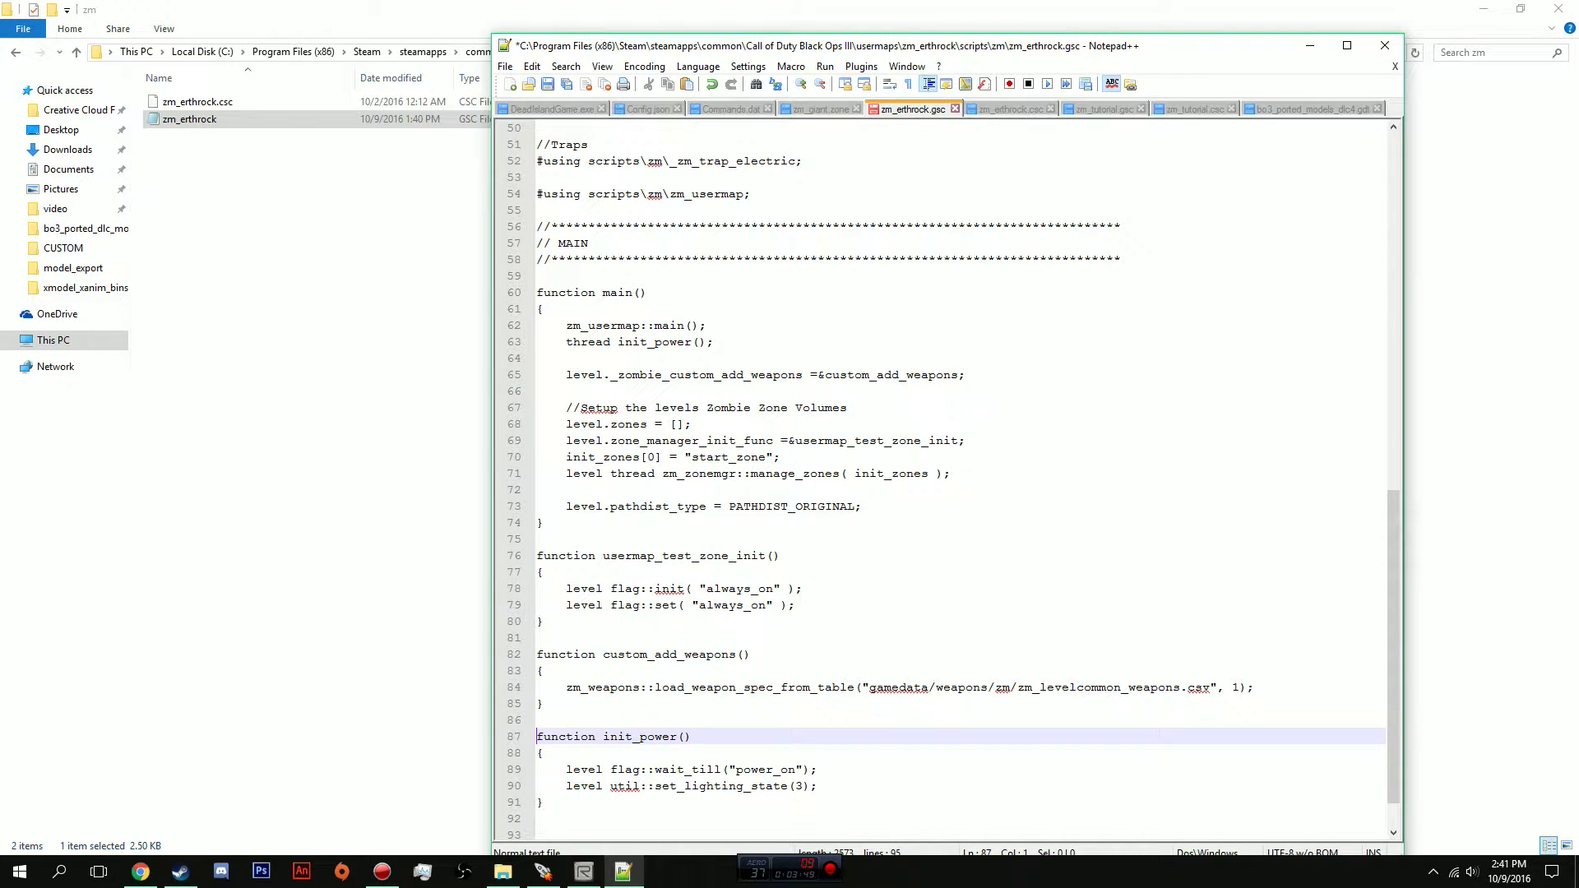
Remove the blank lines after the closing brace of the init_power function.
click(538, 819)
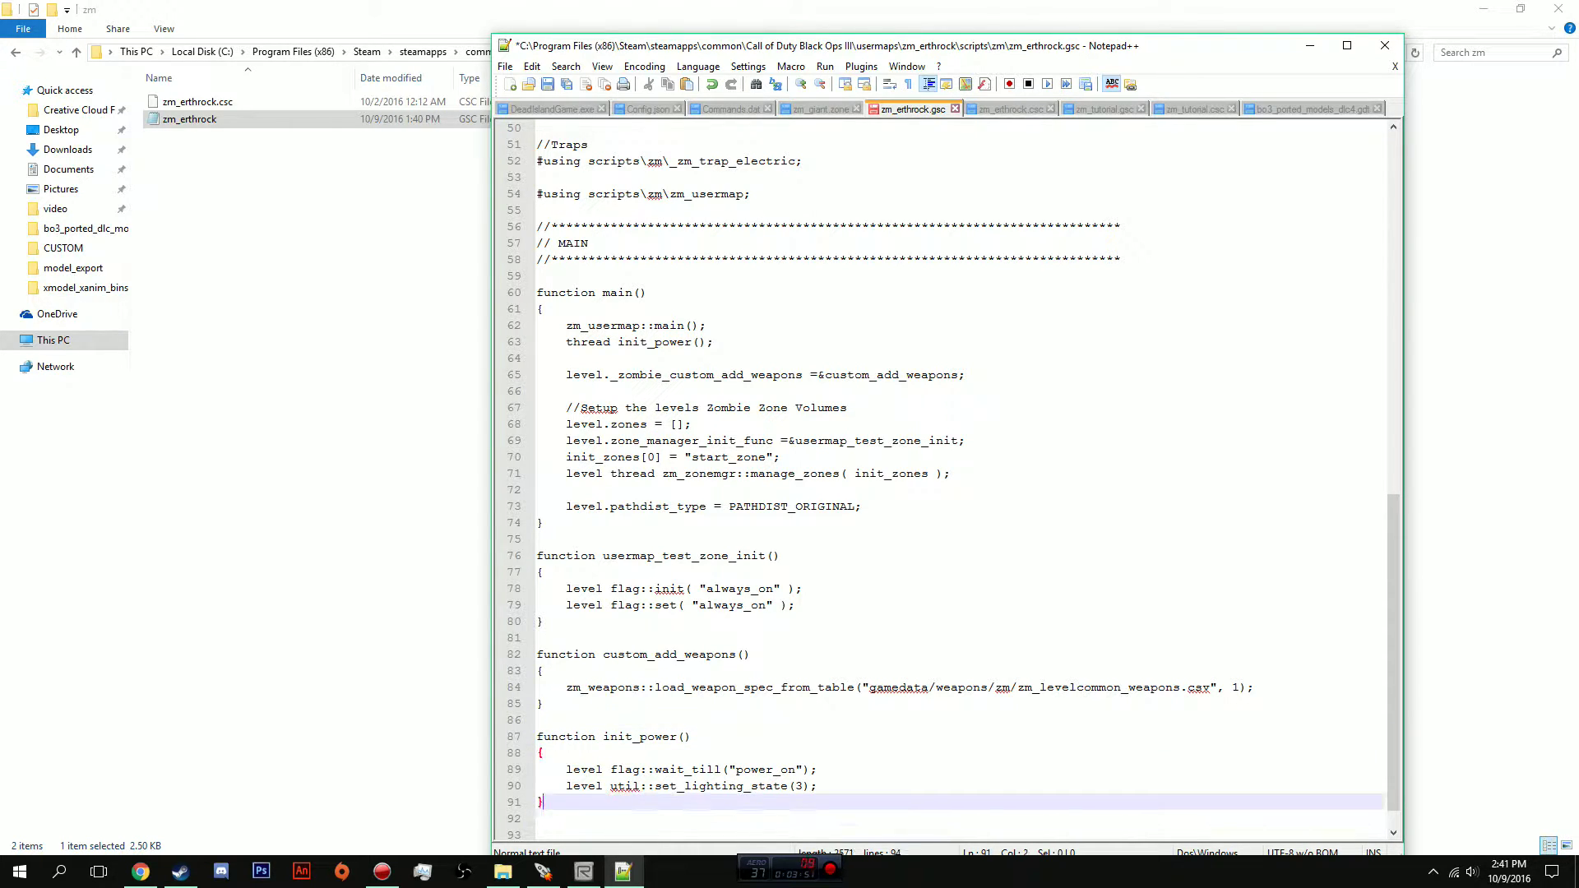
key(Delete)
key(Delete)
key(Delete)
key(BackSpace)
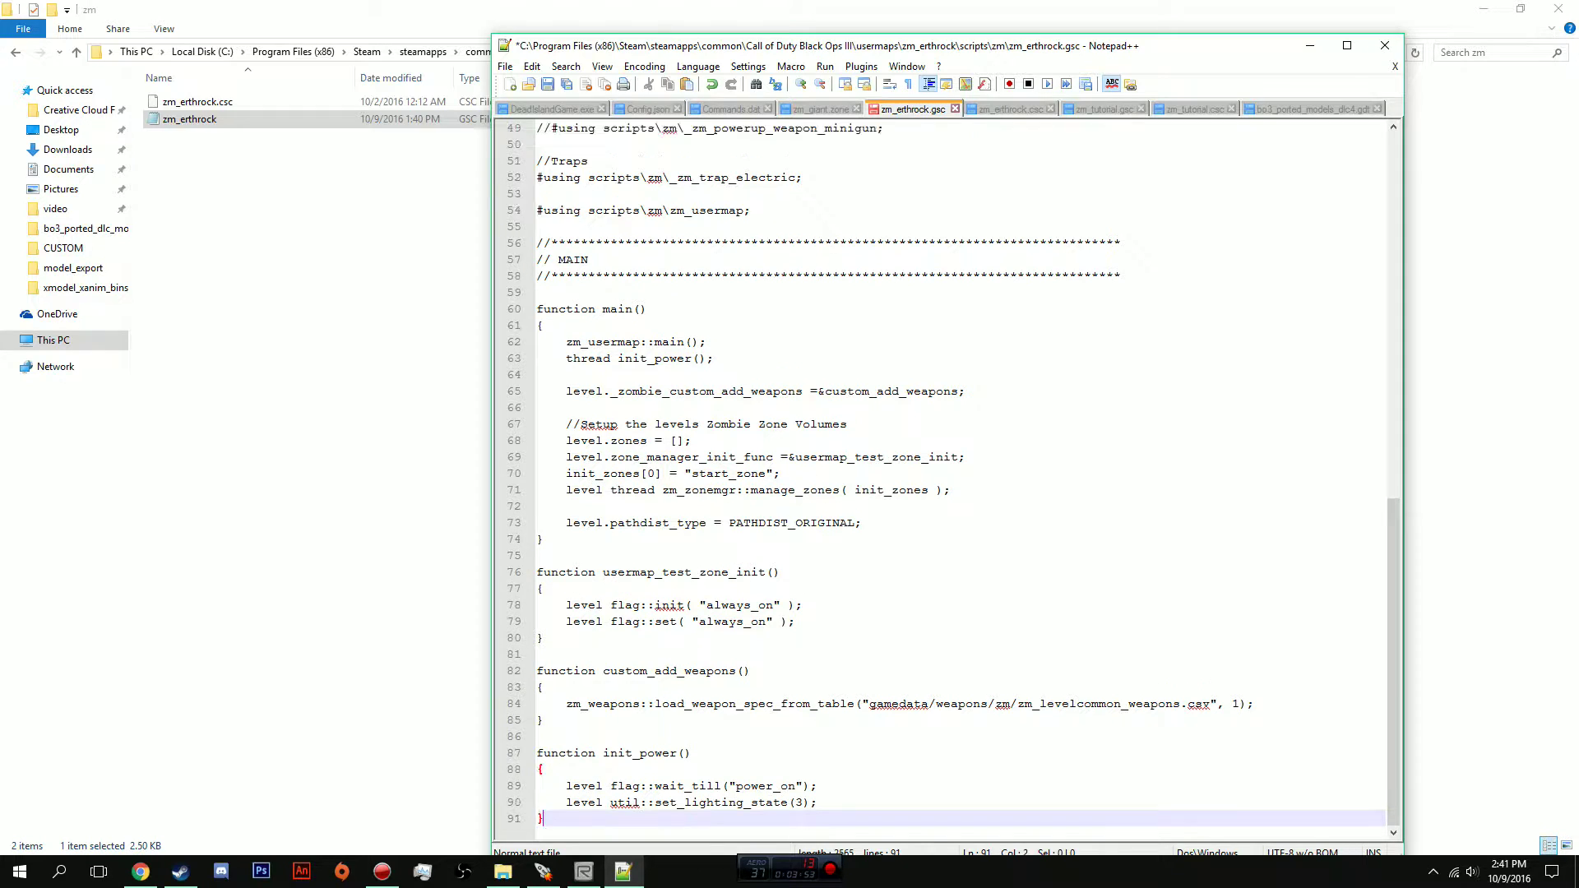
Check the set_lighting_state argument in the init_power function and save the script.
click(659, 802)
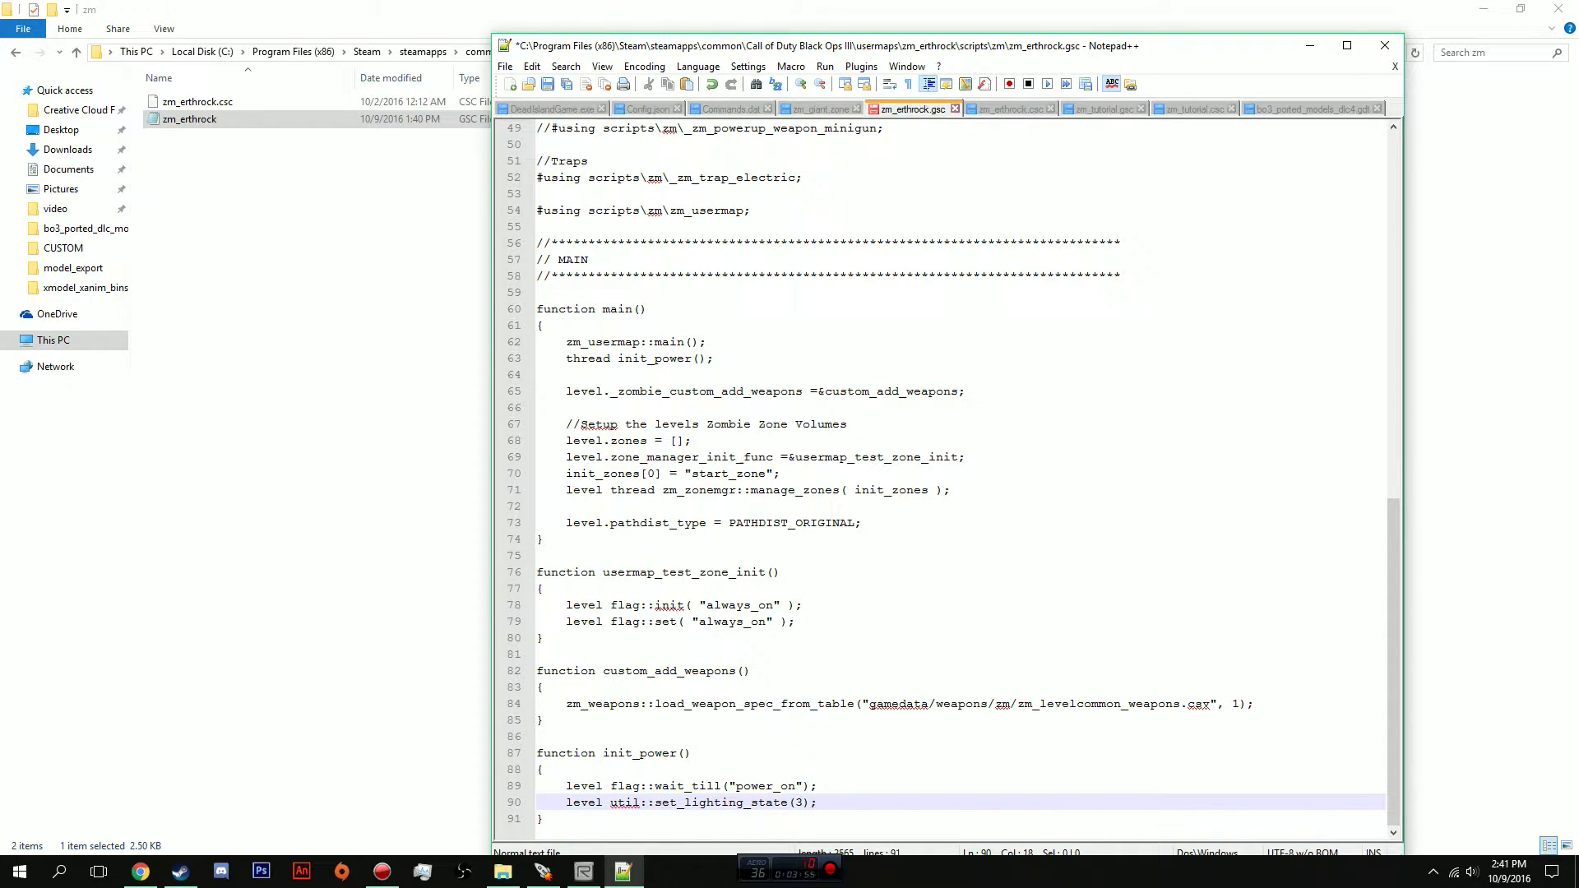
click(795, 802)
key(shift+Right)
click(692, 754)
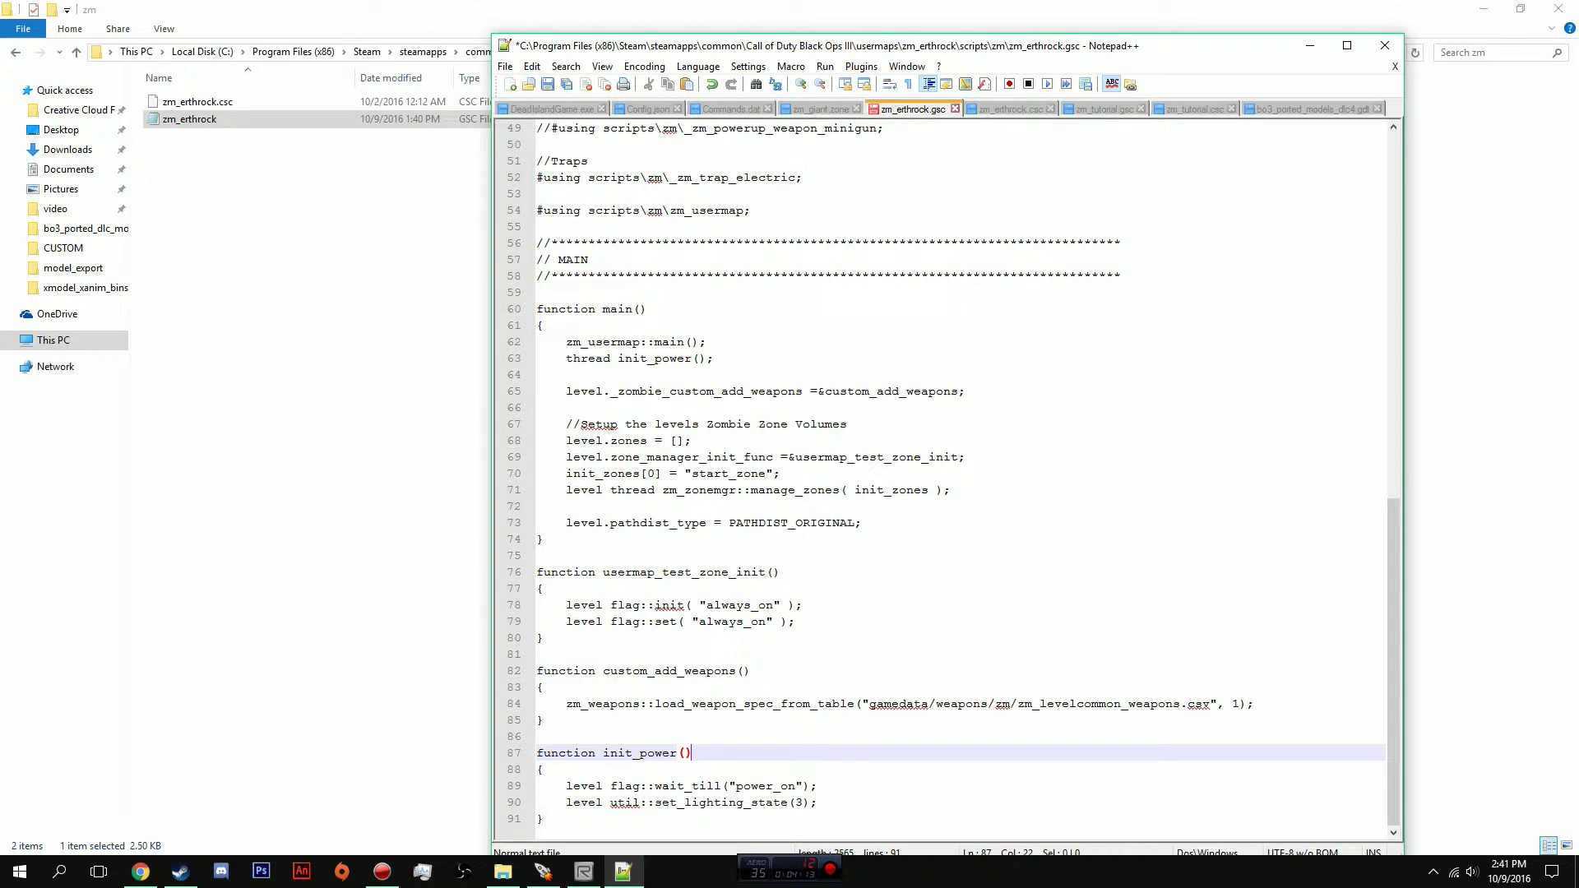
key(ctrl+s)
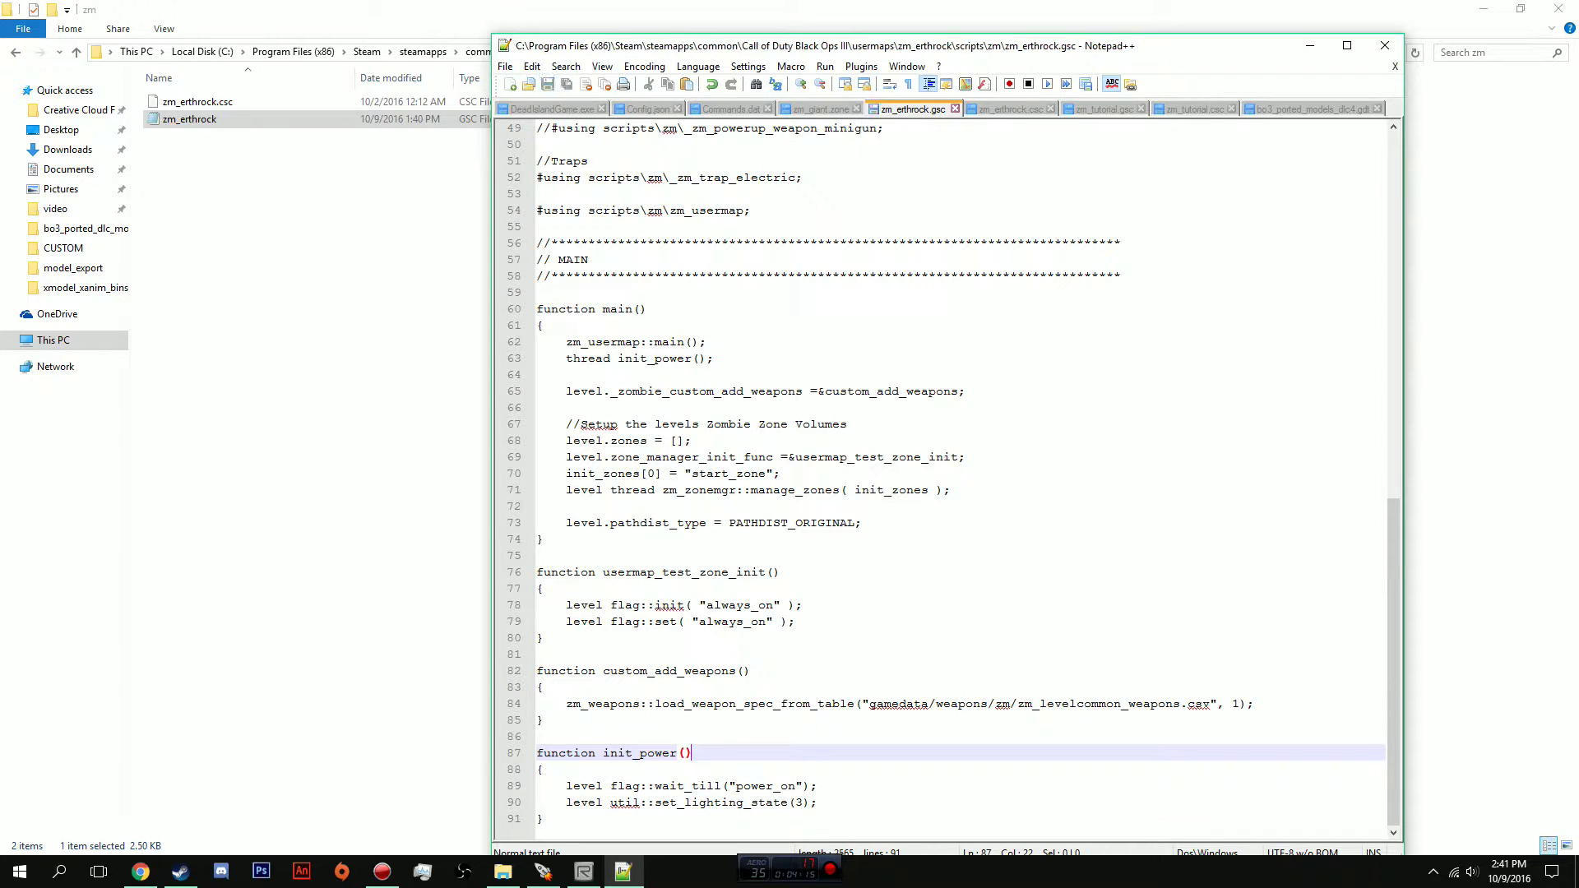
Put away the script and folder windows and run the zm_erthrock map from the Mod Tools Launcher.
click(1385, 45)
click(1483, 8)
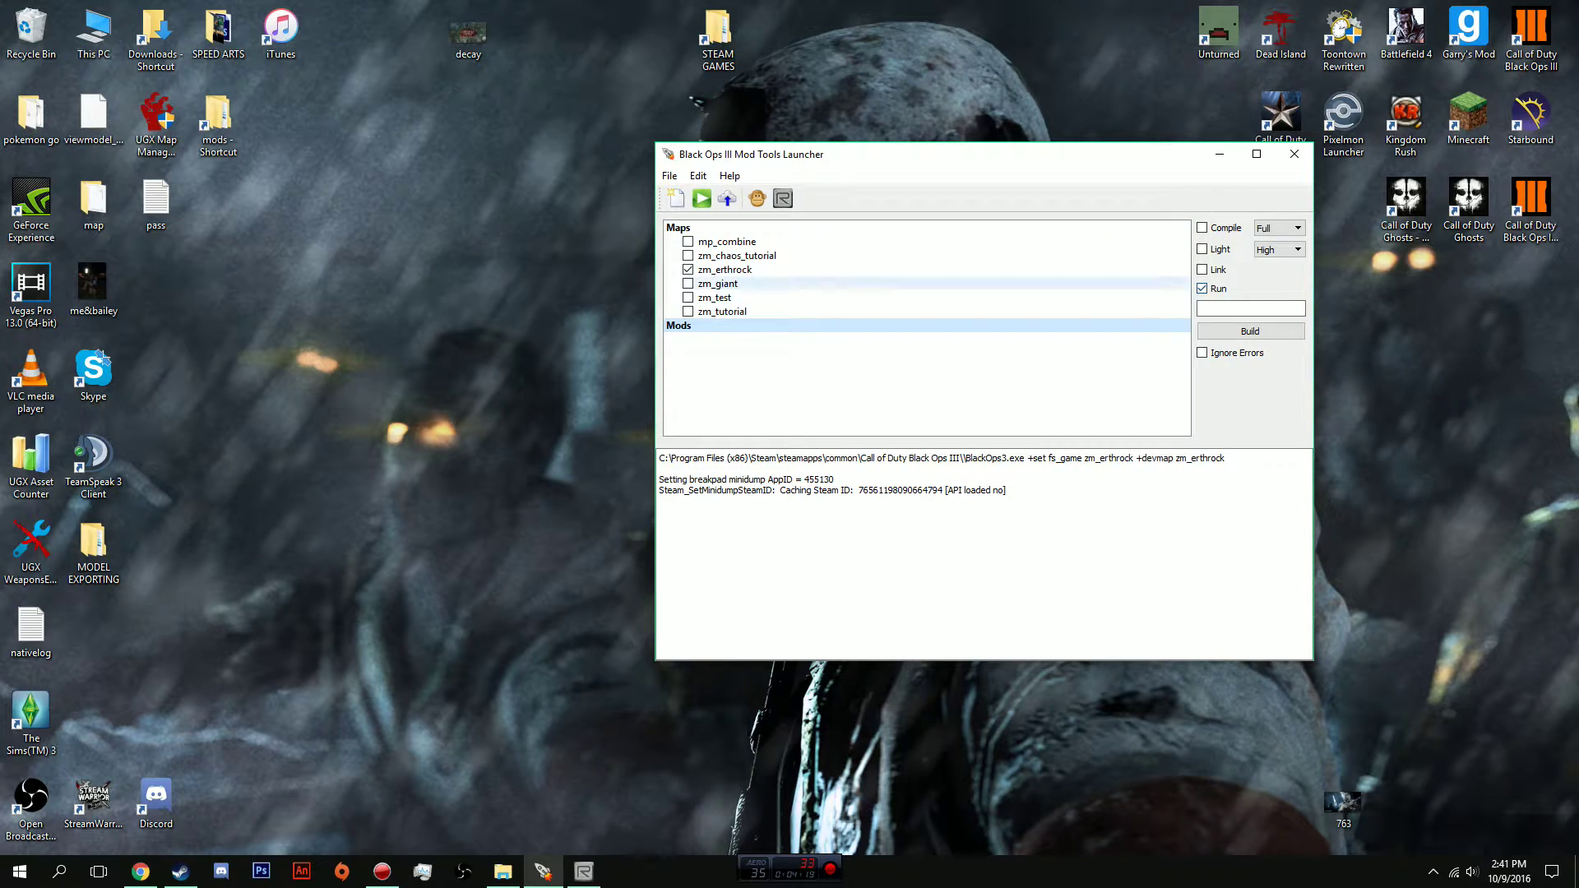
click(1251, 331)
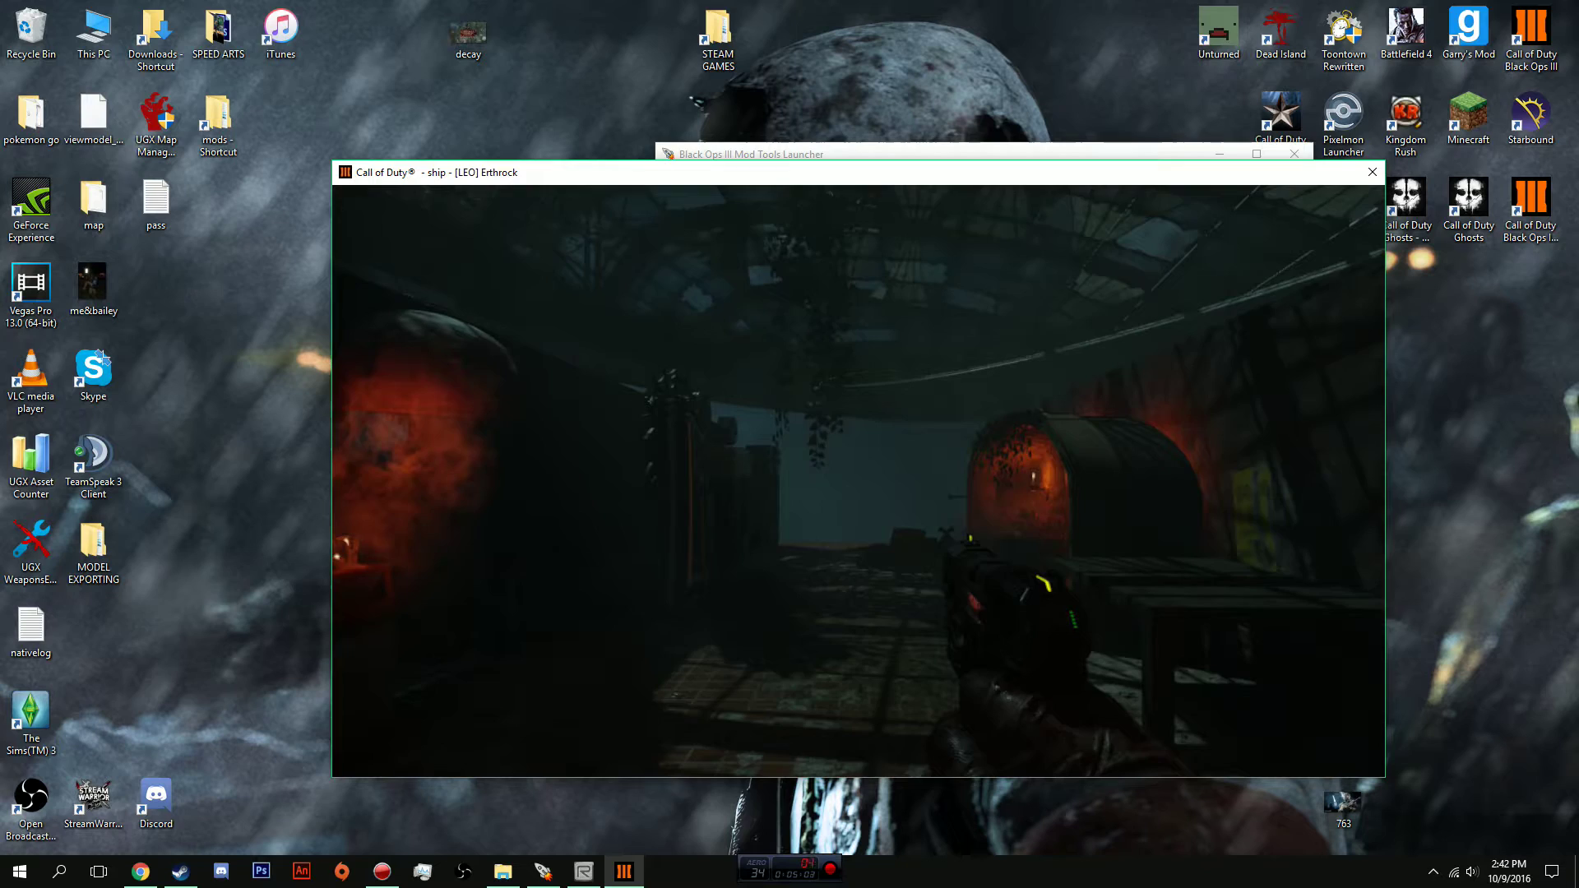
Walk through the running map and examine the lighting on the main street, the ceiling and the rooms beside it.
key(r)
key(w)
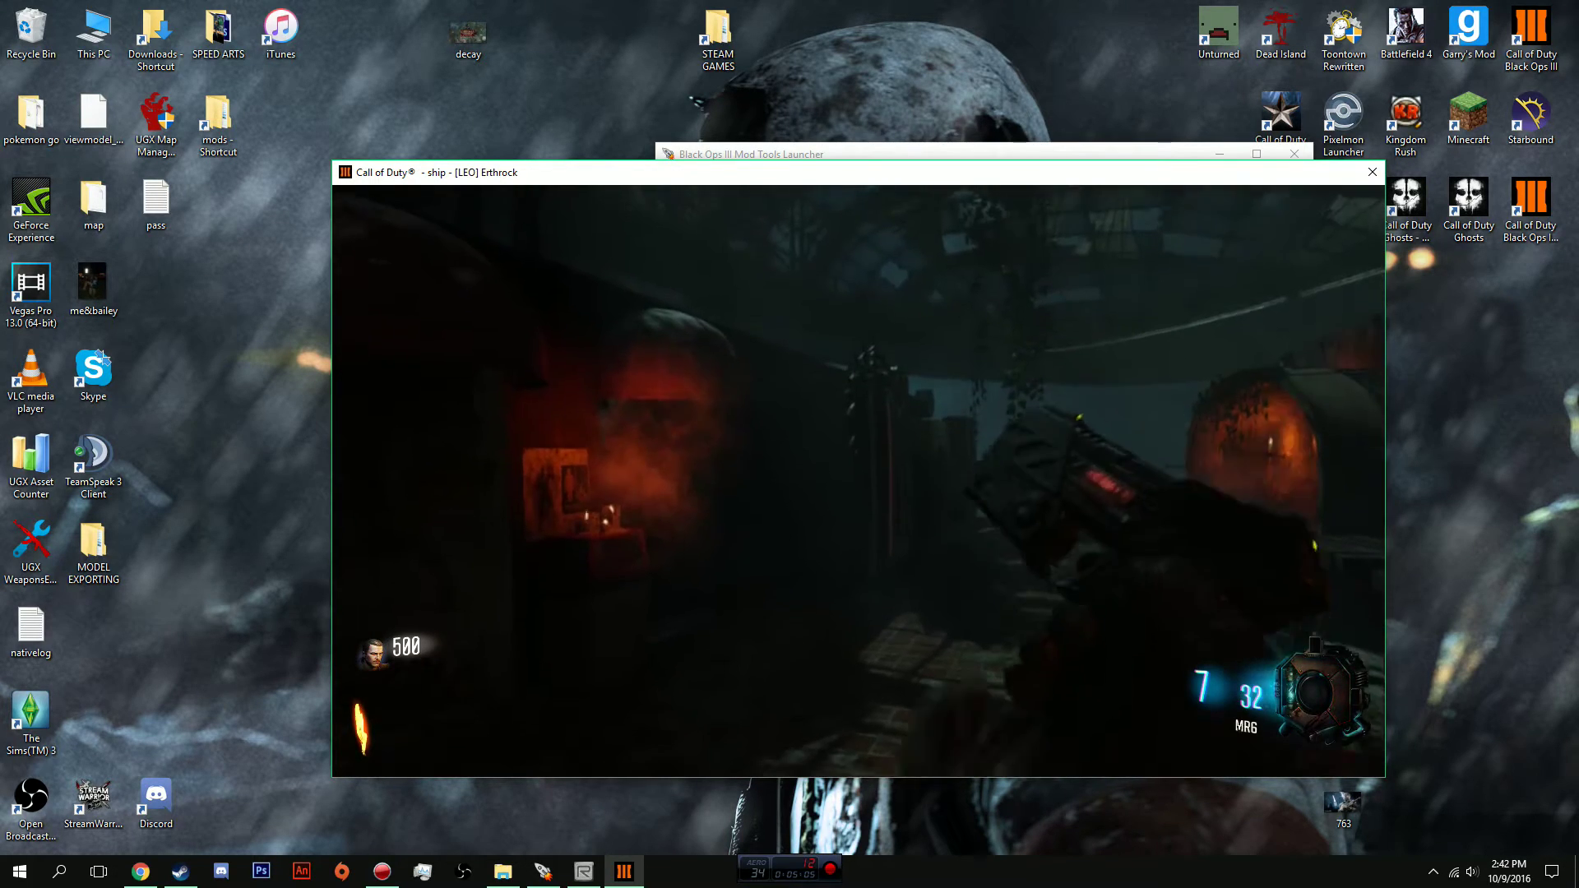
key(w)
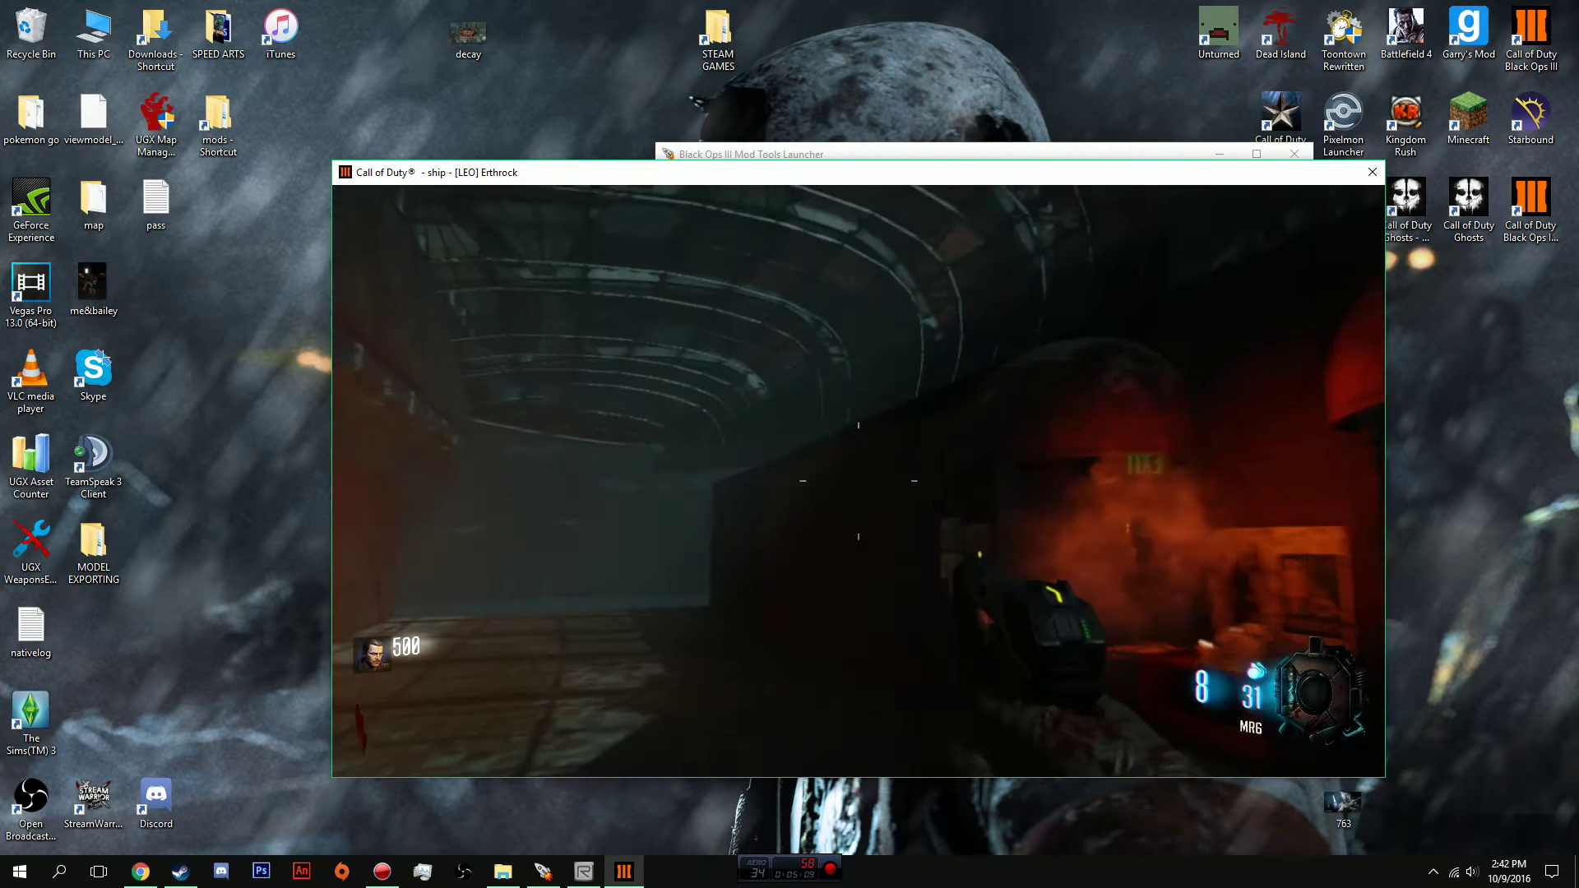
right_click(858, 481)
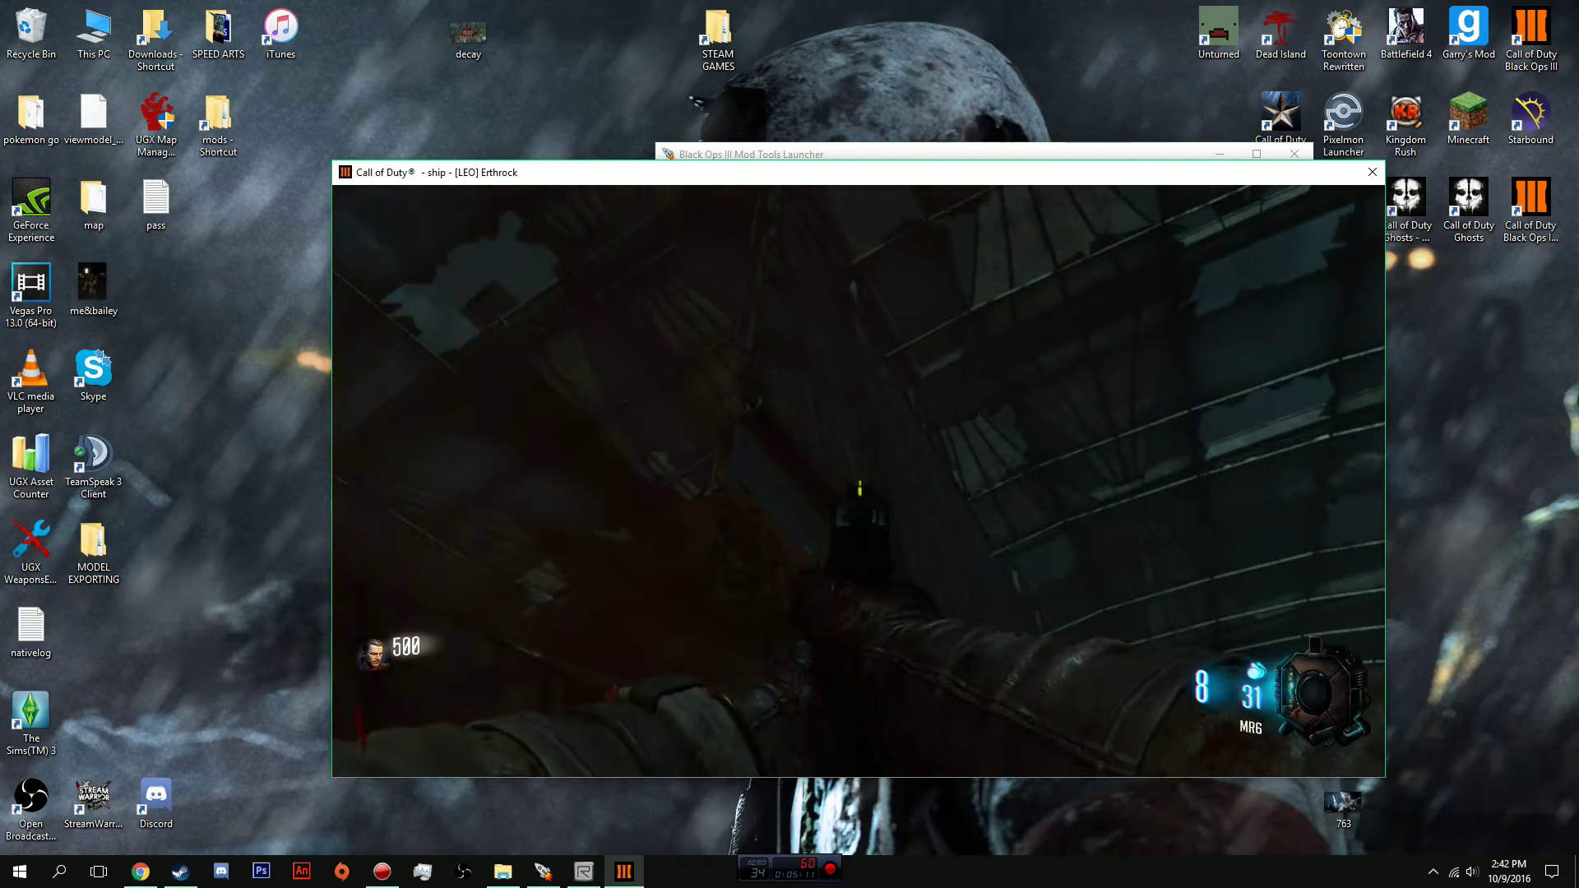
click(859, 481)
key(r)
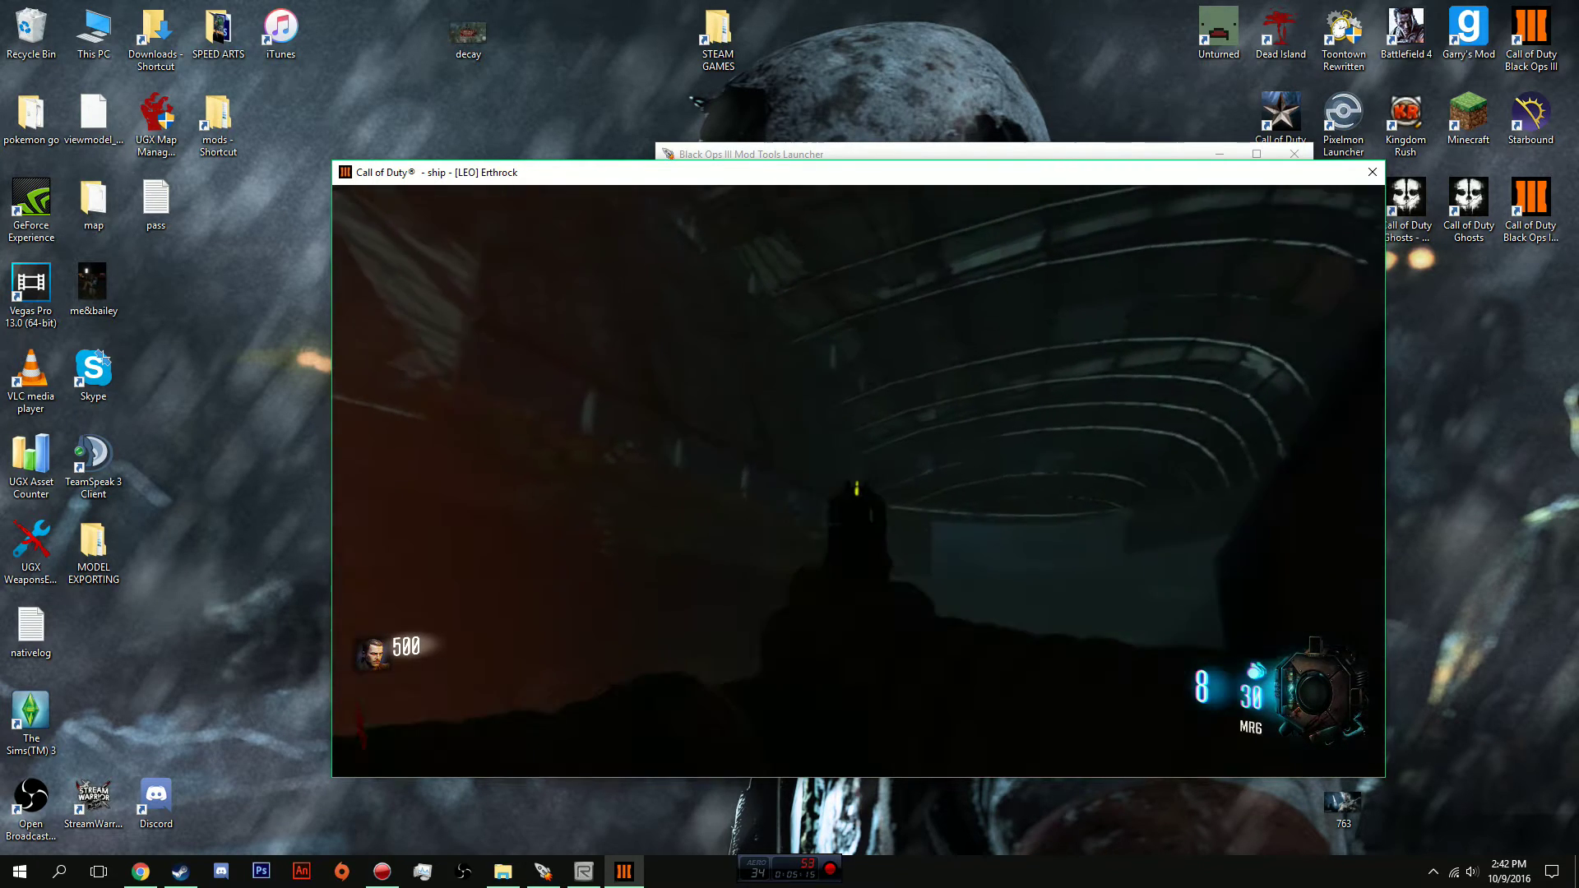
right_click(859, 481)
right_click(859, 481)
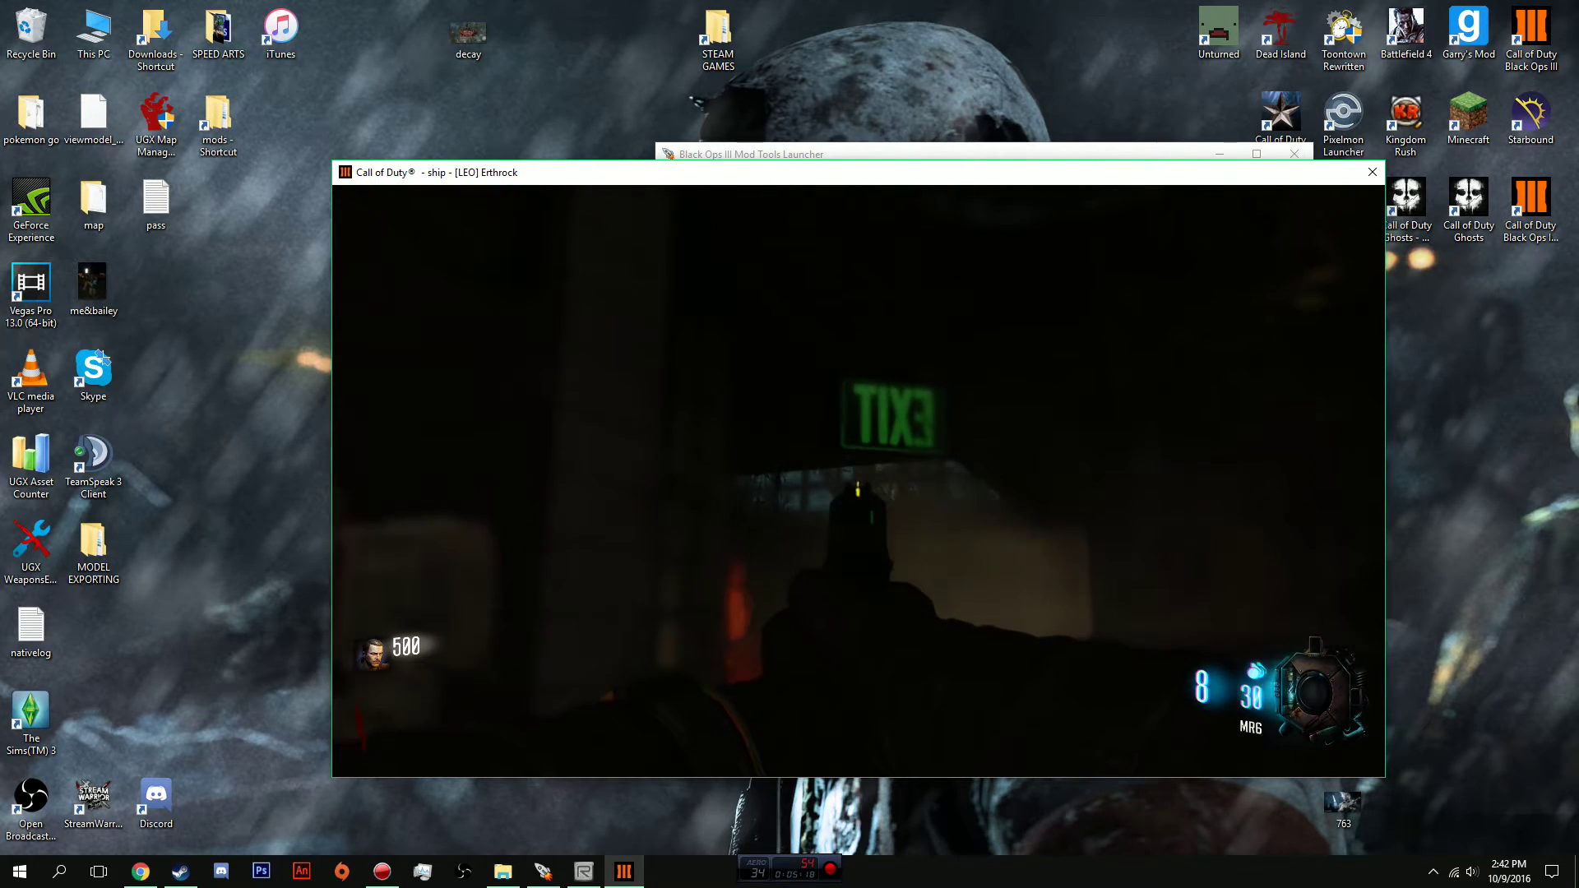
Walk up to the exit sign in the dark room and examine its lighting.
key(w)
right_click(858, 482)
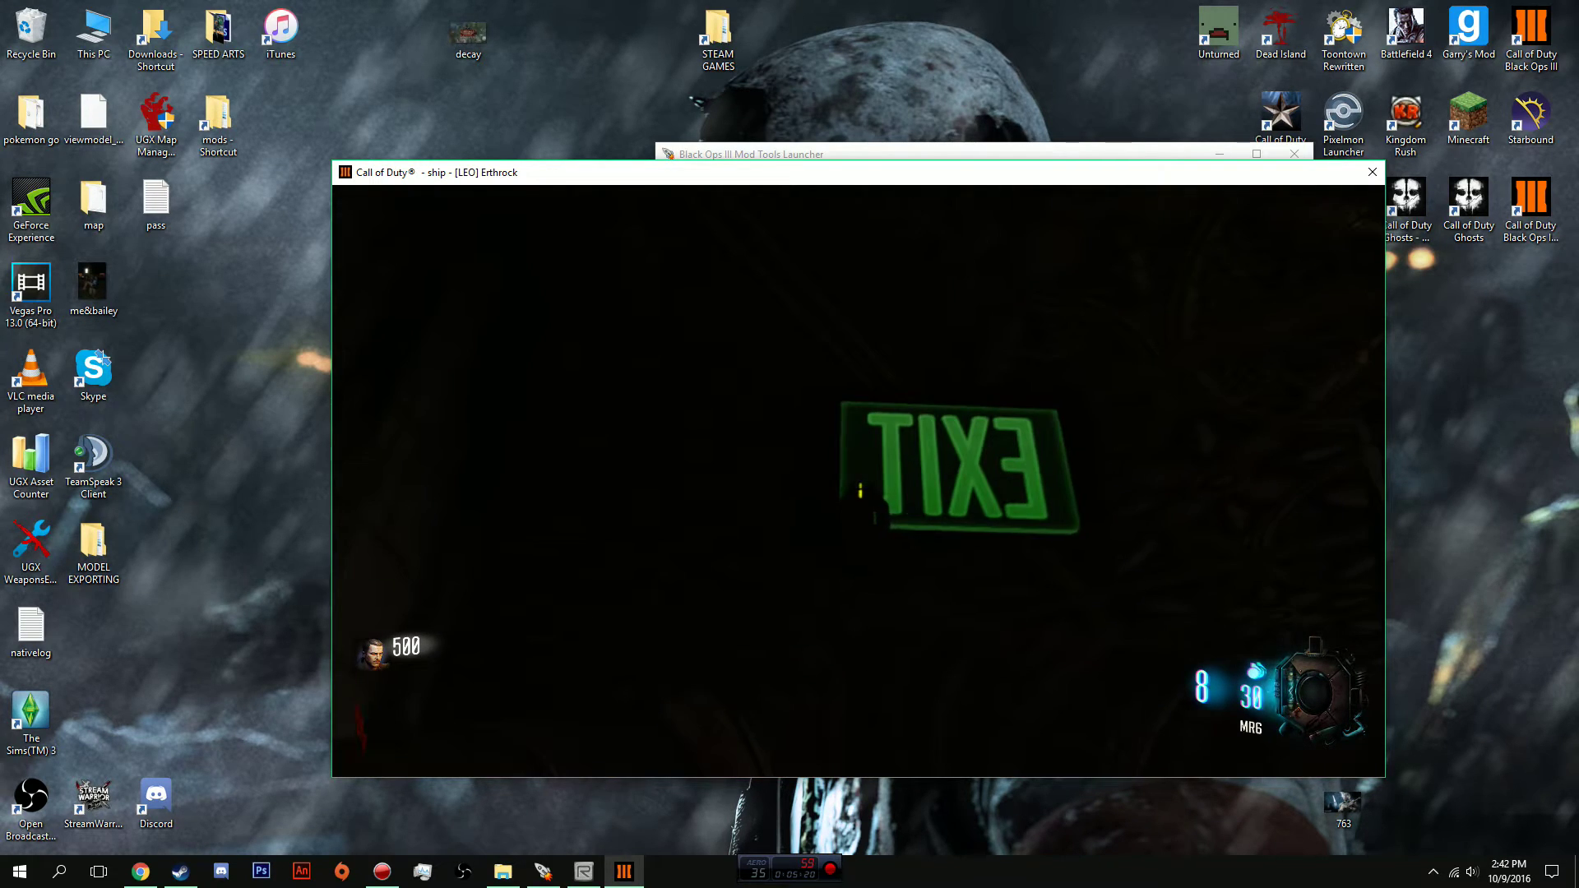
key(r)
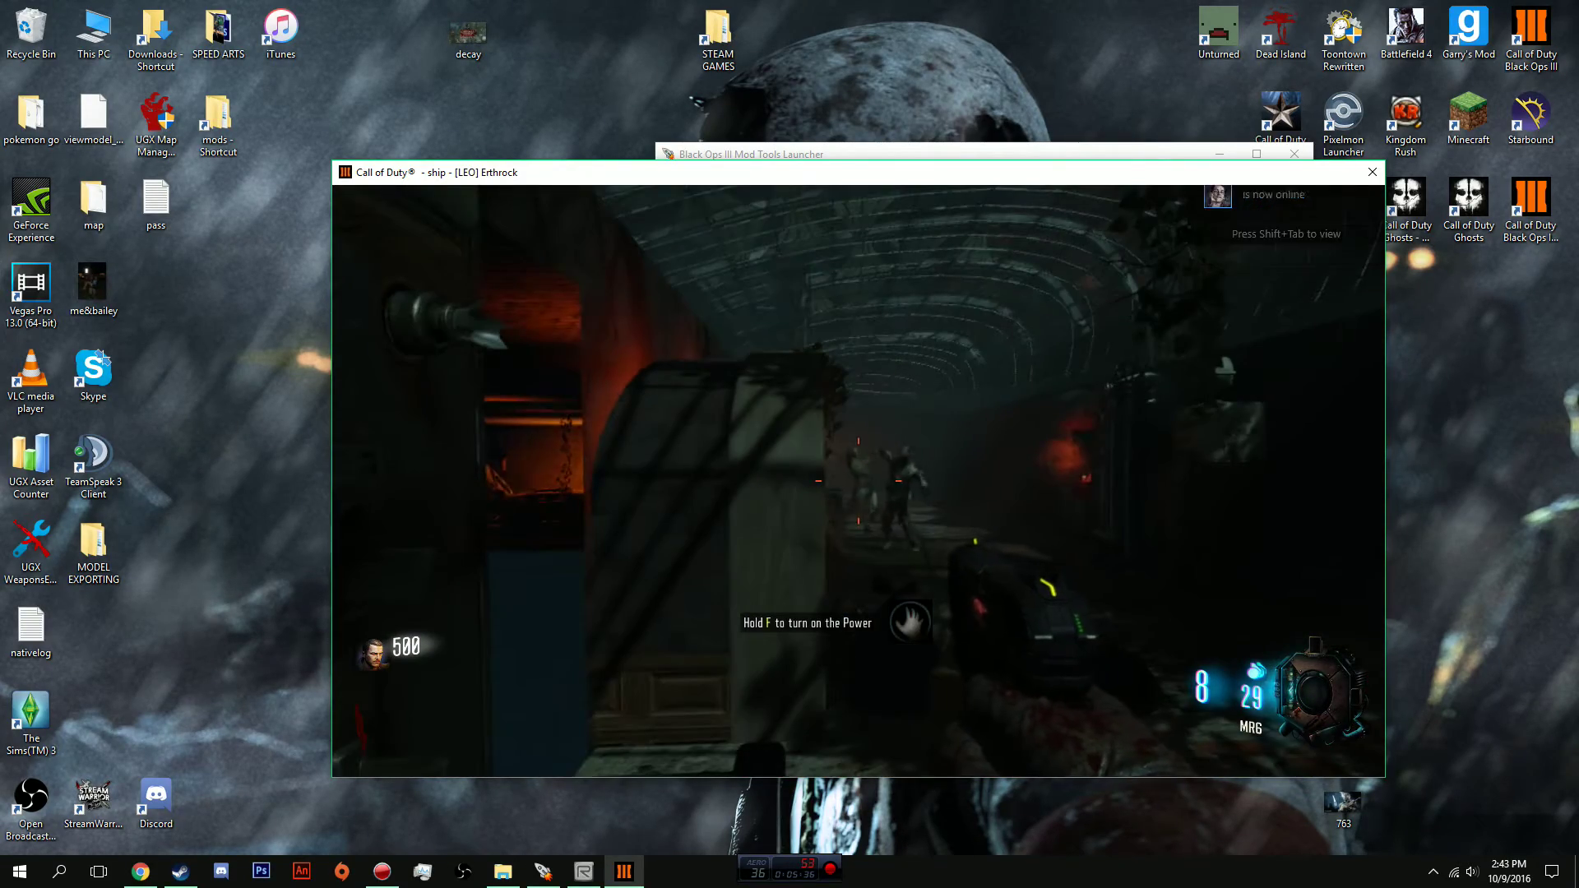
Walk from the power switch along the red-lit street into the side rooms and examine the lighting.
key(w)
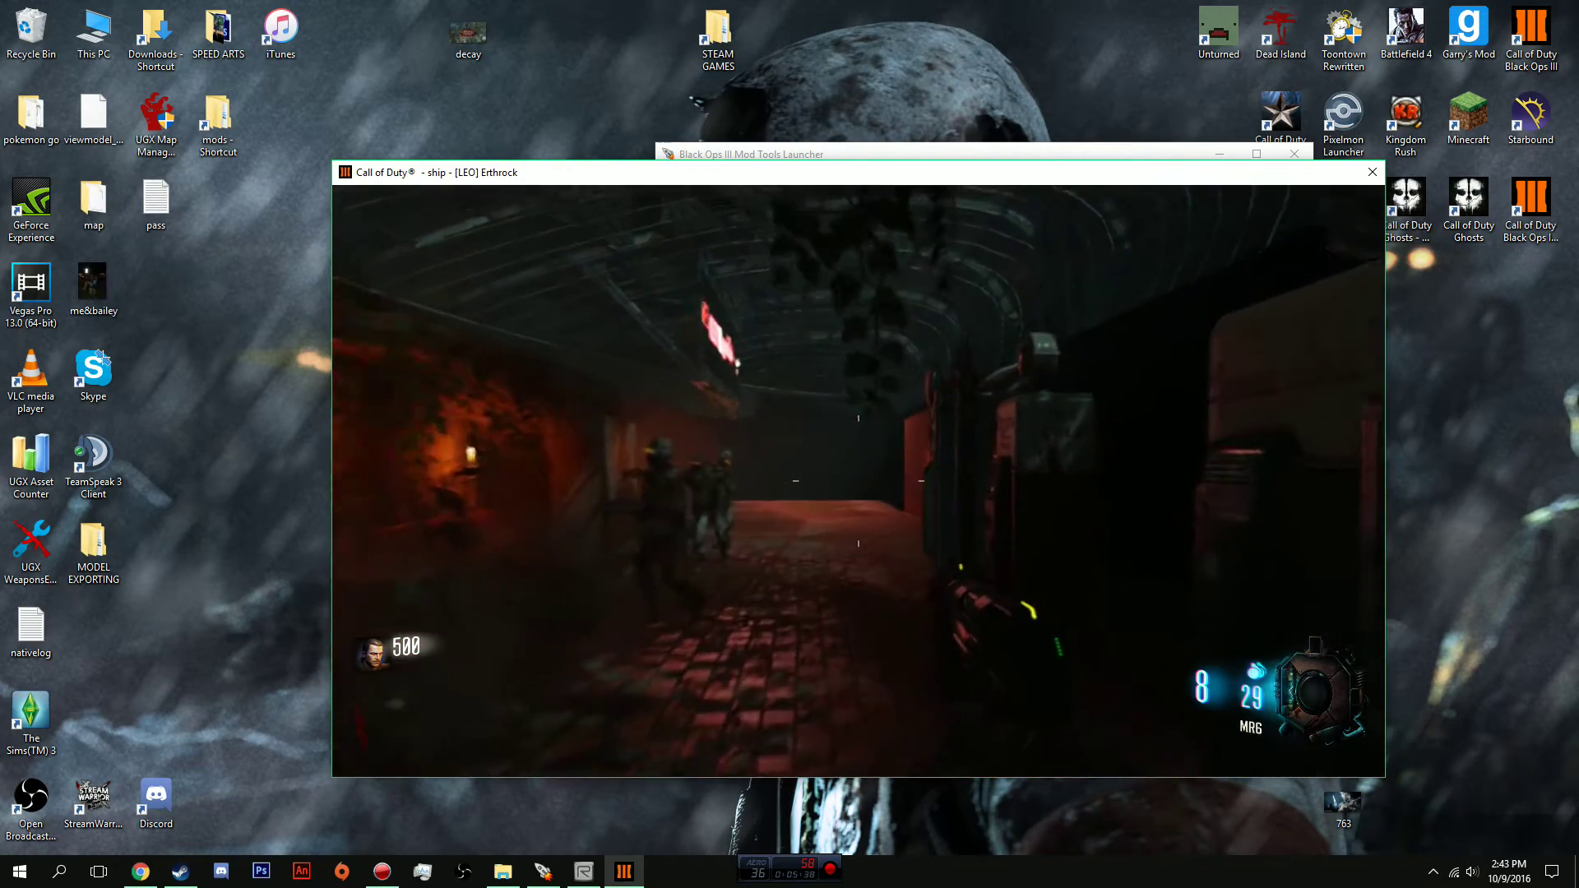
key(w)
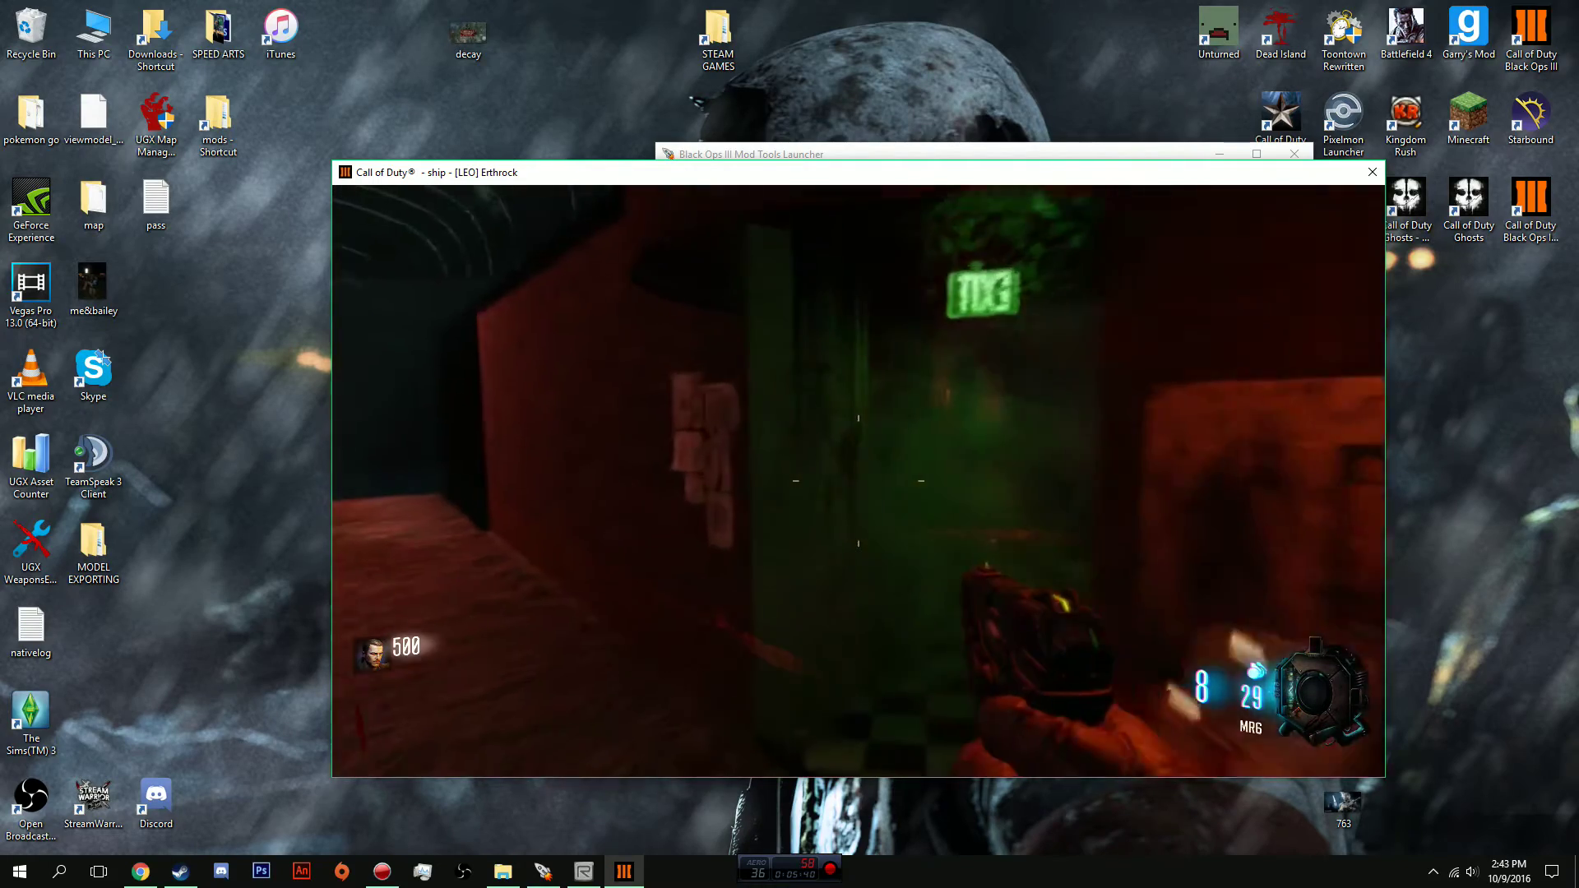
key(w)
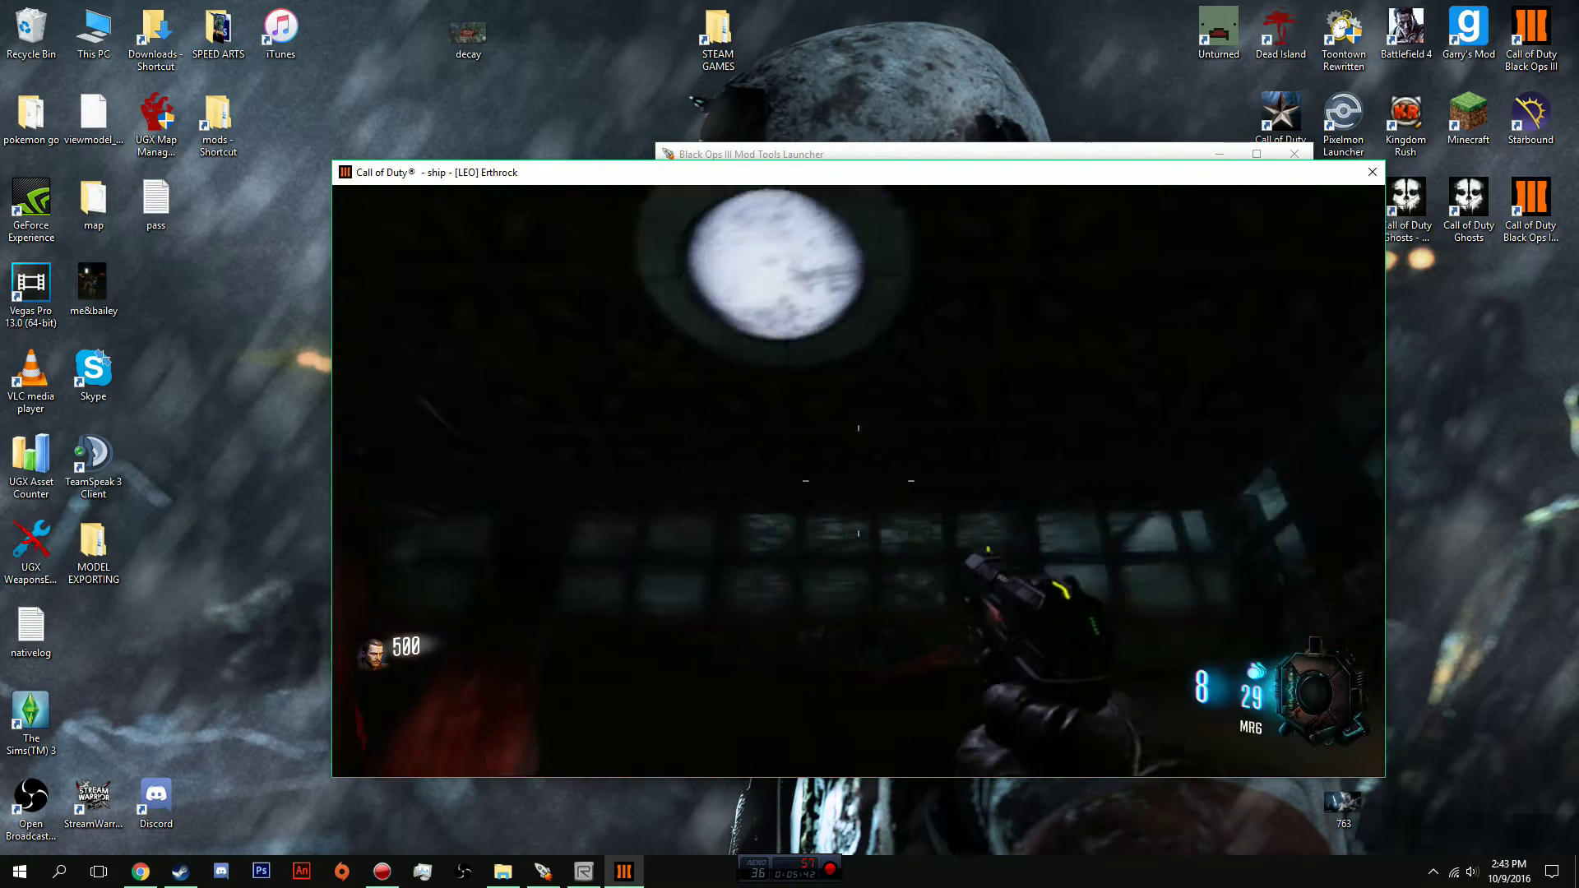
key(w)
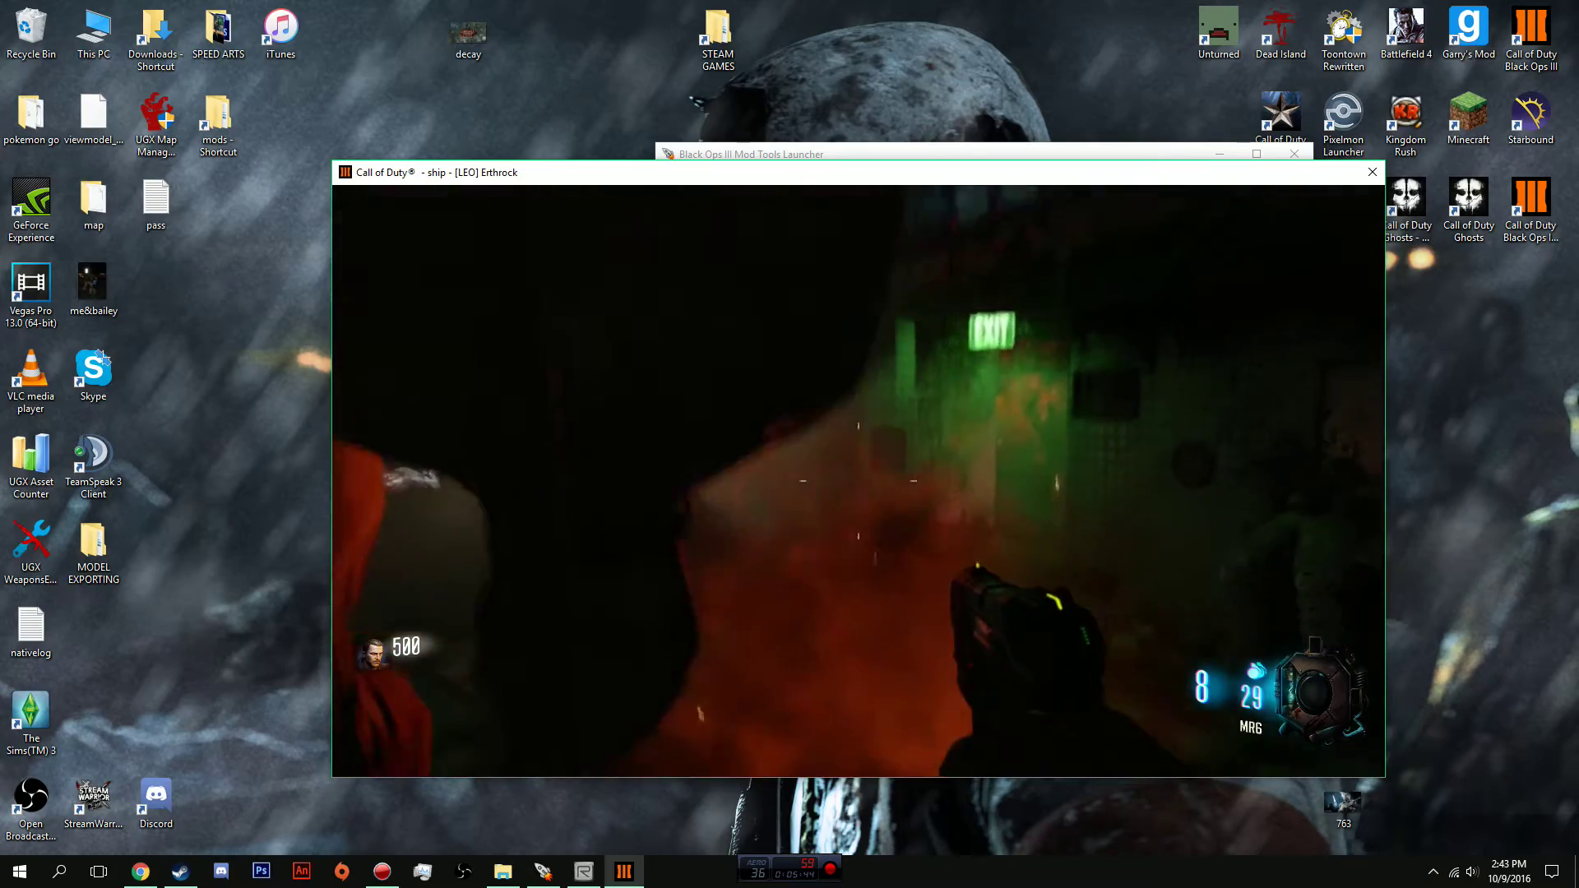
Shoot the zombies in the green-lit exit sign room with the MR6 and reload it.
click(859, 481)
click(858, 482)
click(859, 482)
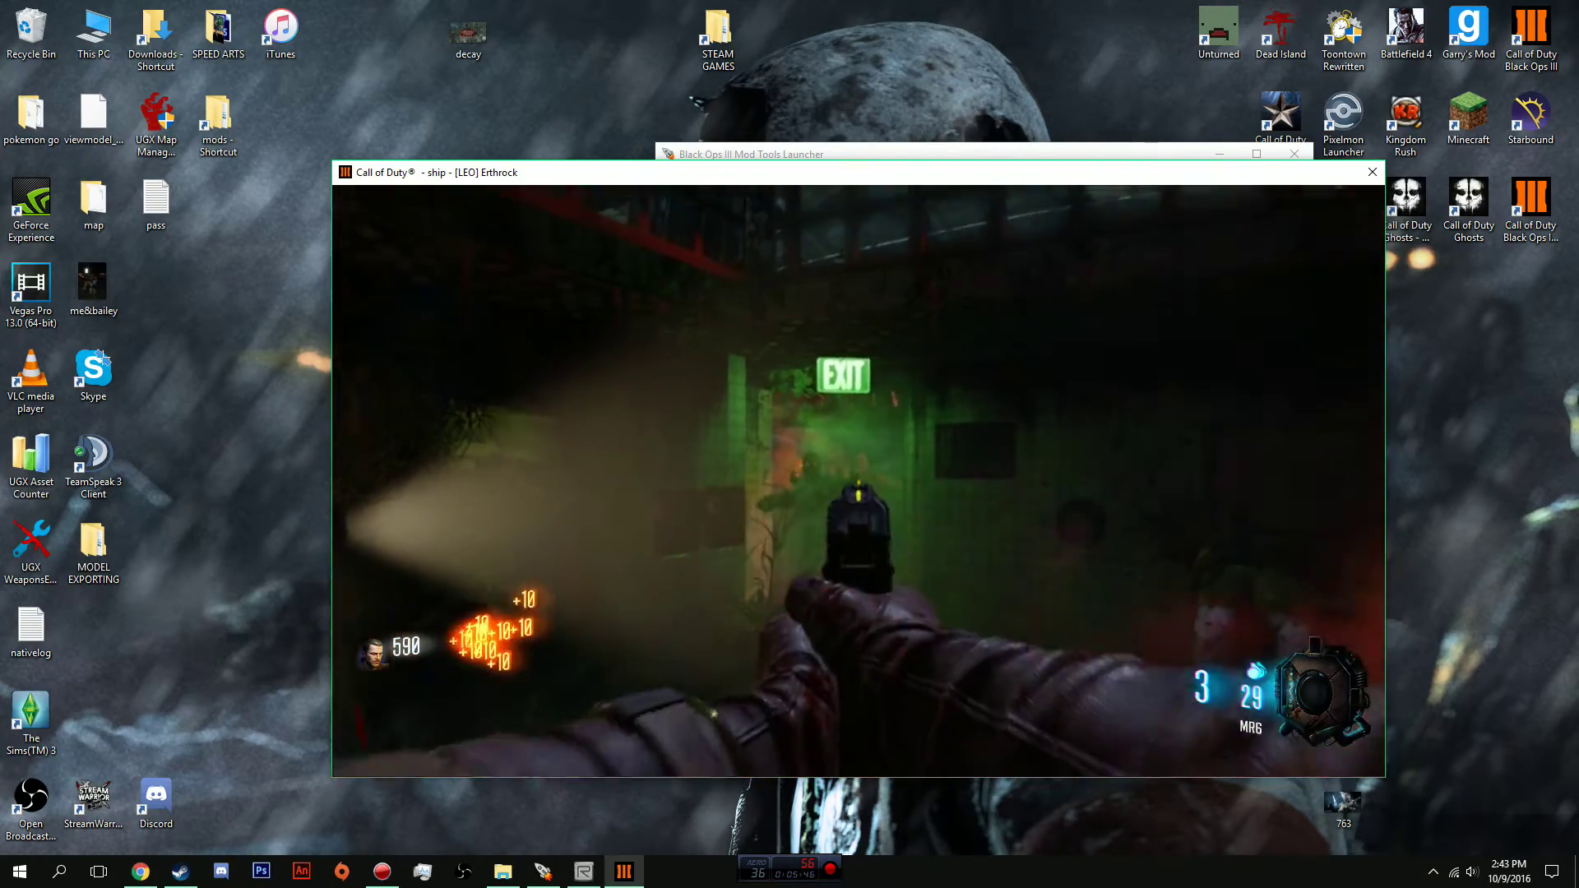
click(859, 481)
click(859, 481)
click(858, 482)
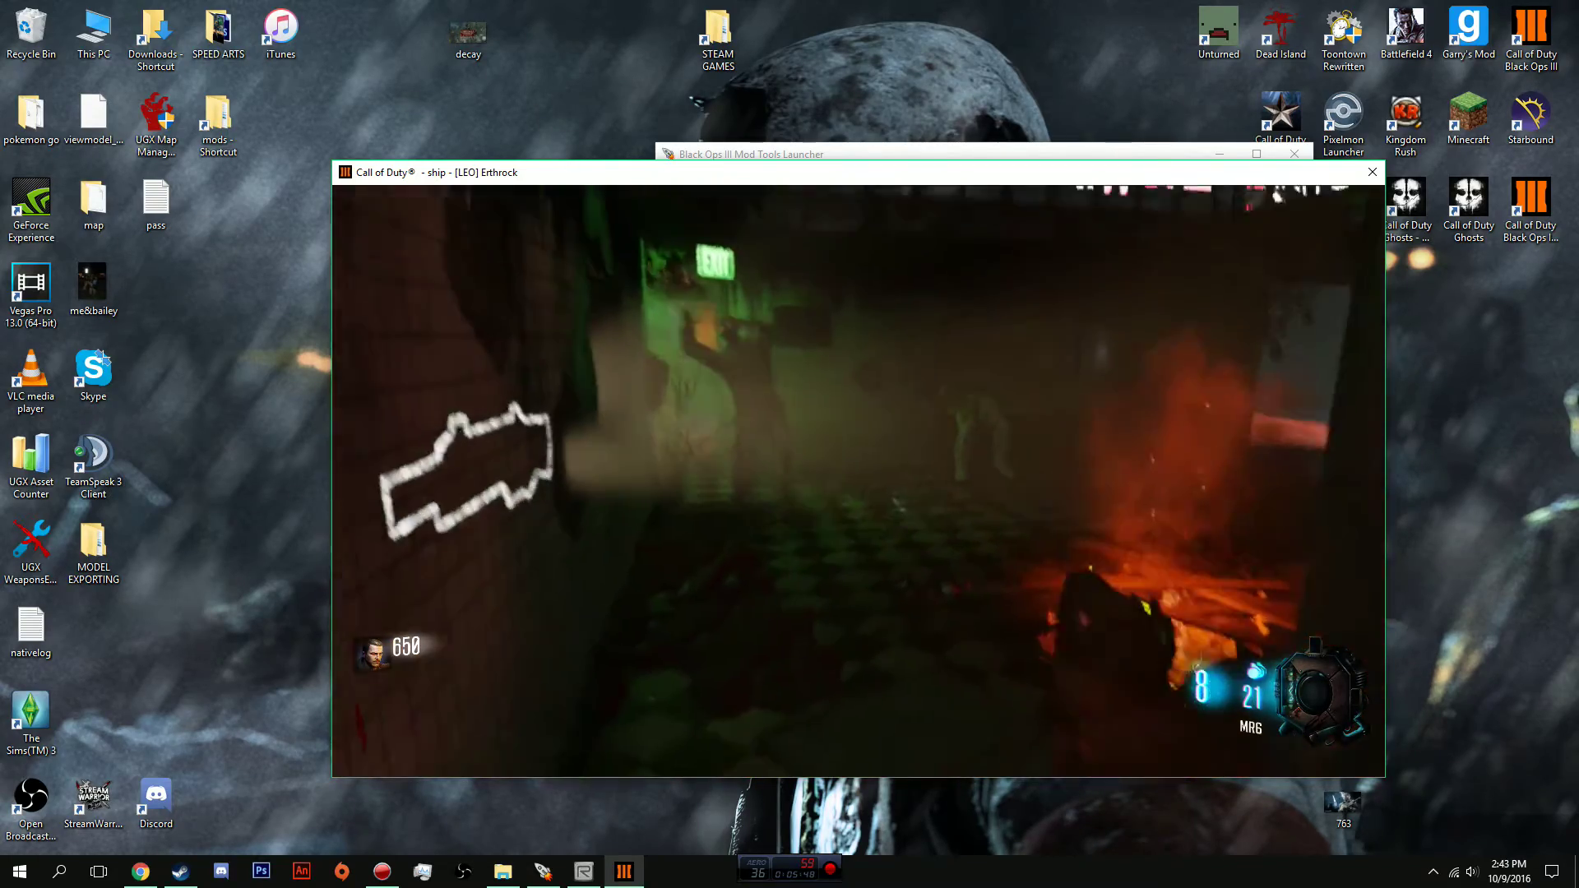
click(858, 481)
click(859, 481)
click(859, 481)
click(859, 482)
click(859, 482)
click(859, 481)
click(859, 482)
click(859, 482)
key(r)
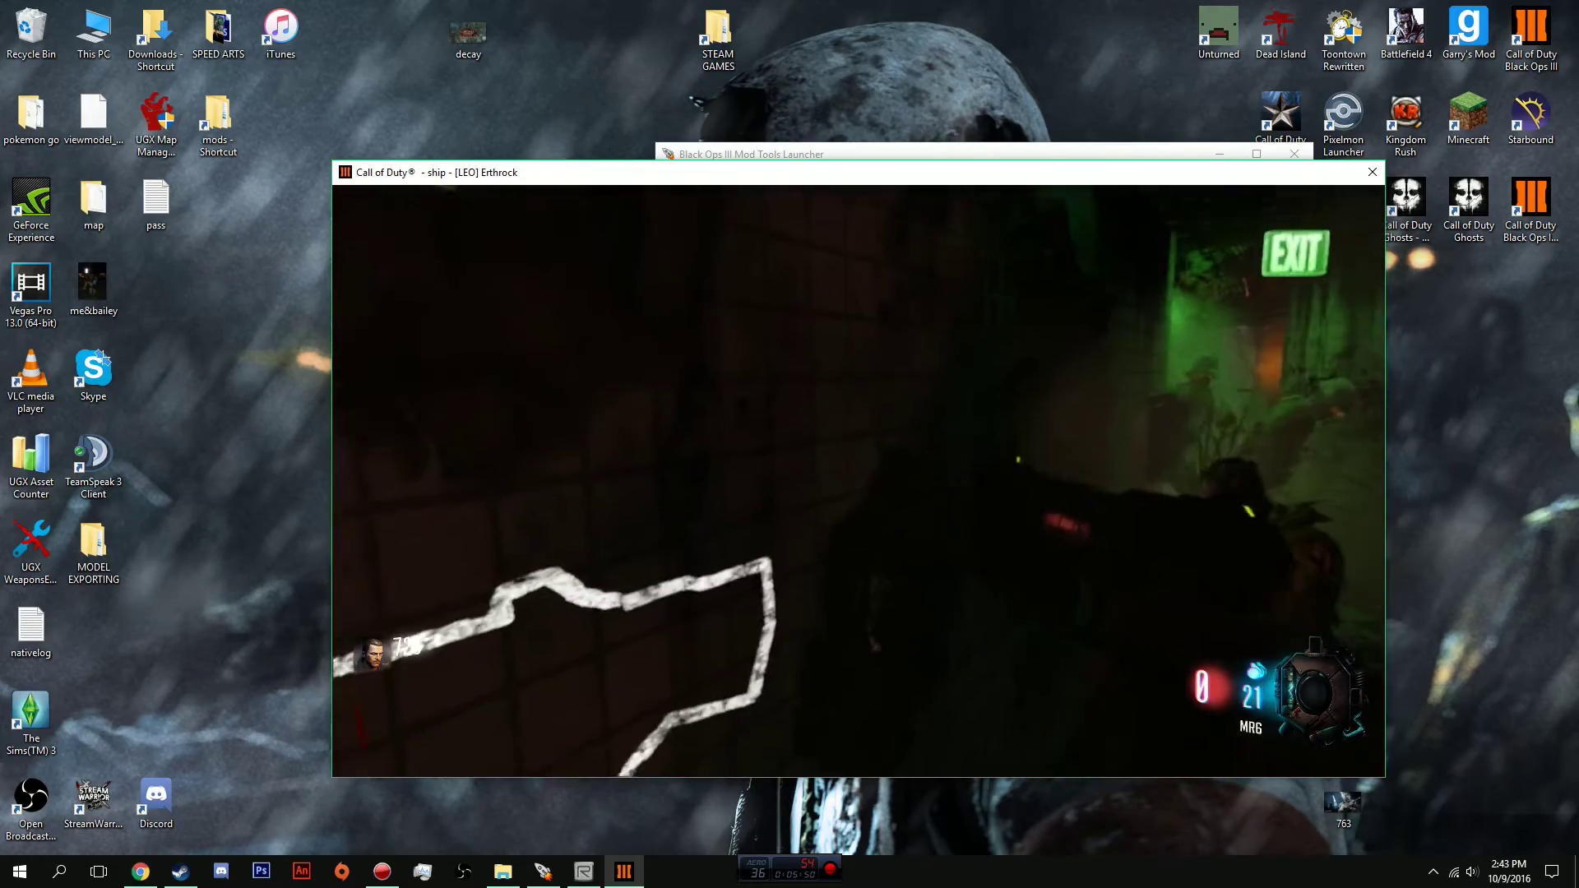
Buy the Sheiva at its wall outline and melee the zombie beside the exit sign.
key(w)
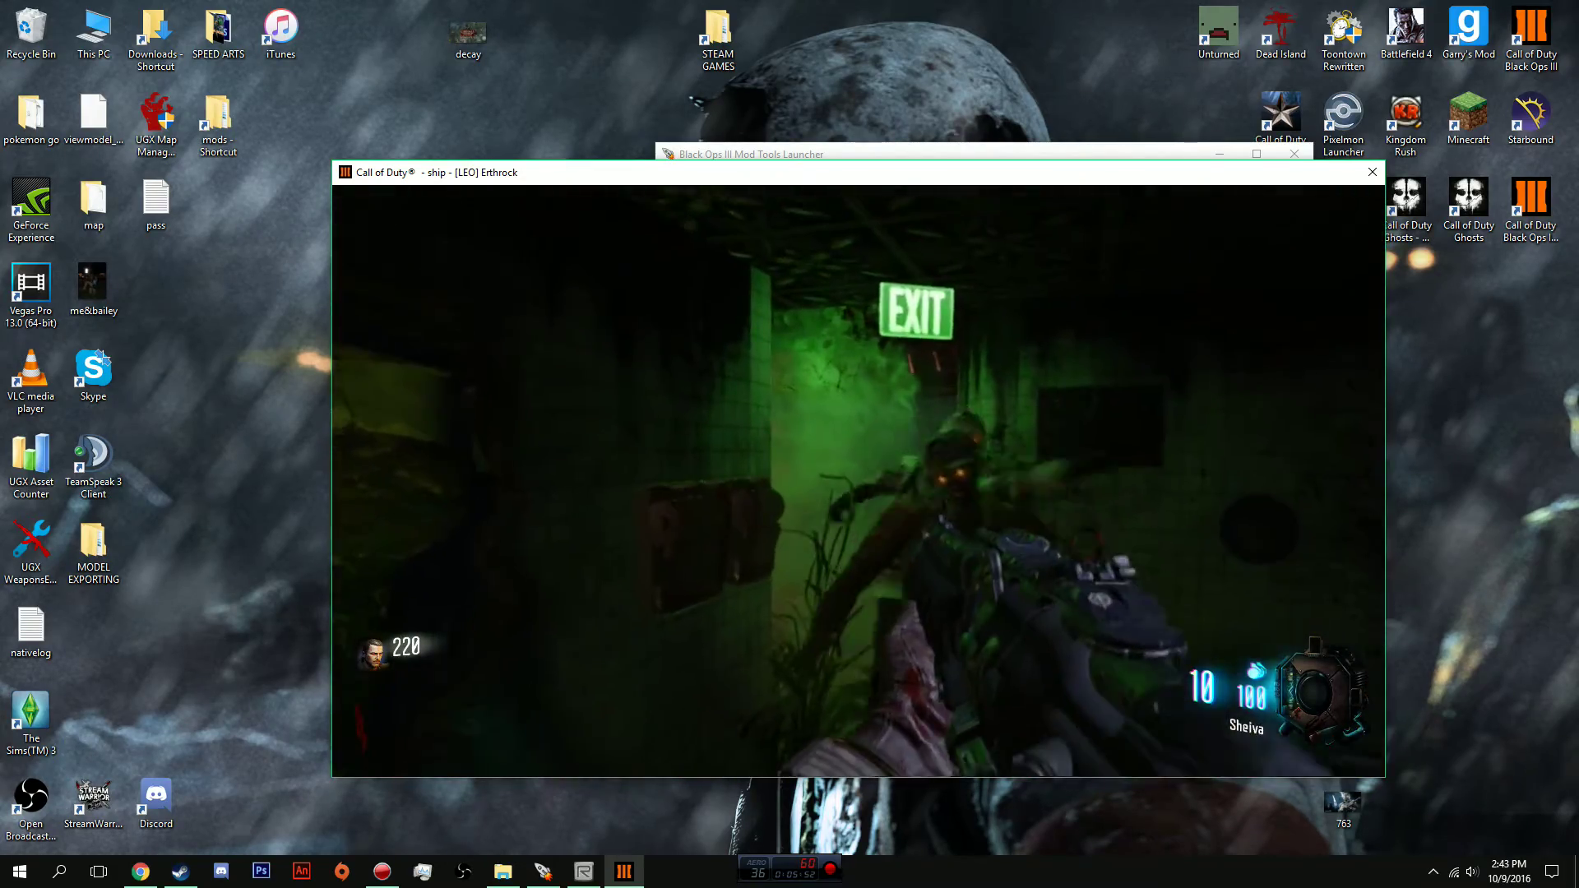
key(v)
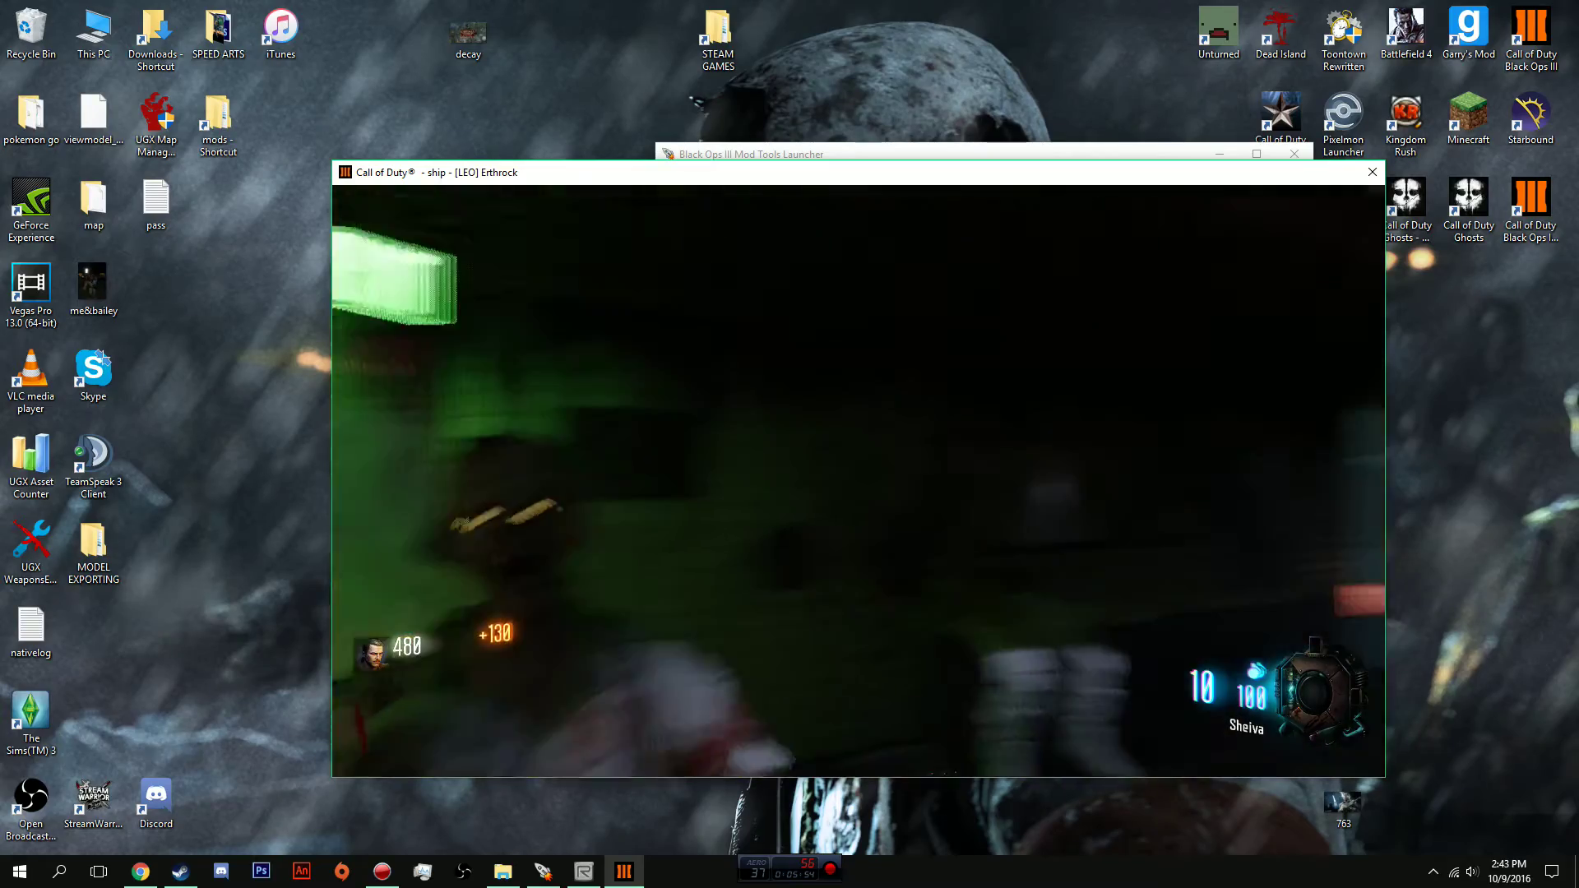
Go to the Quick Revive machine and examine the lighting on and around it.
key(w)
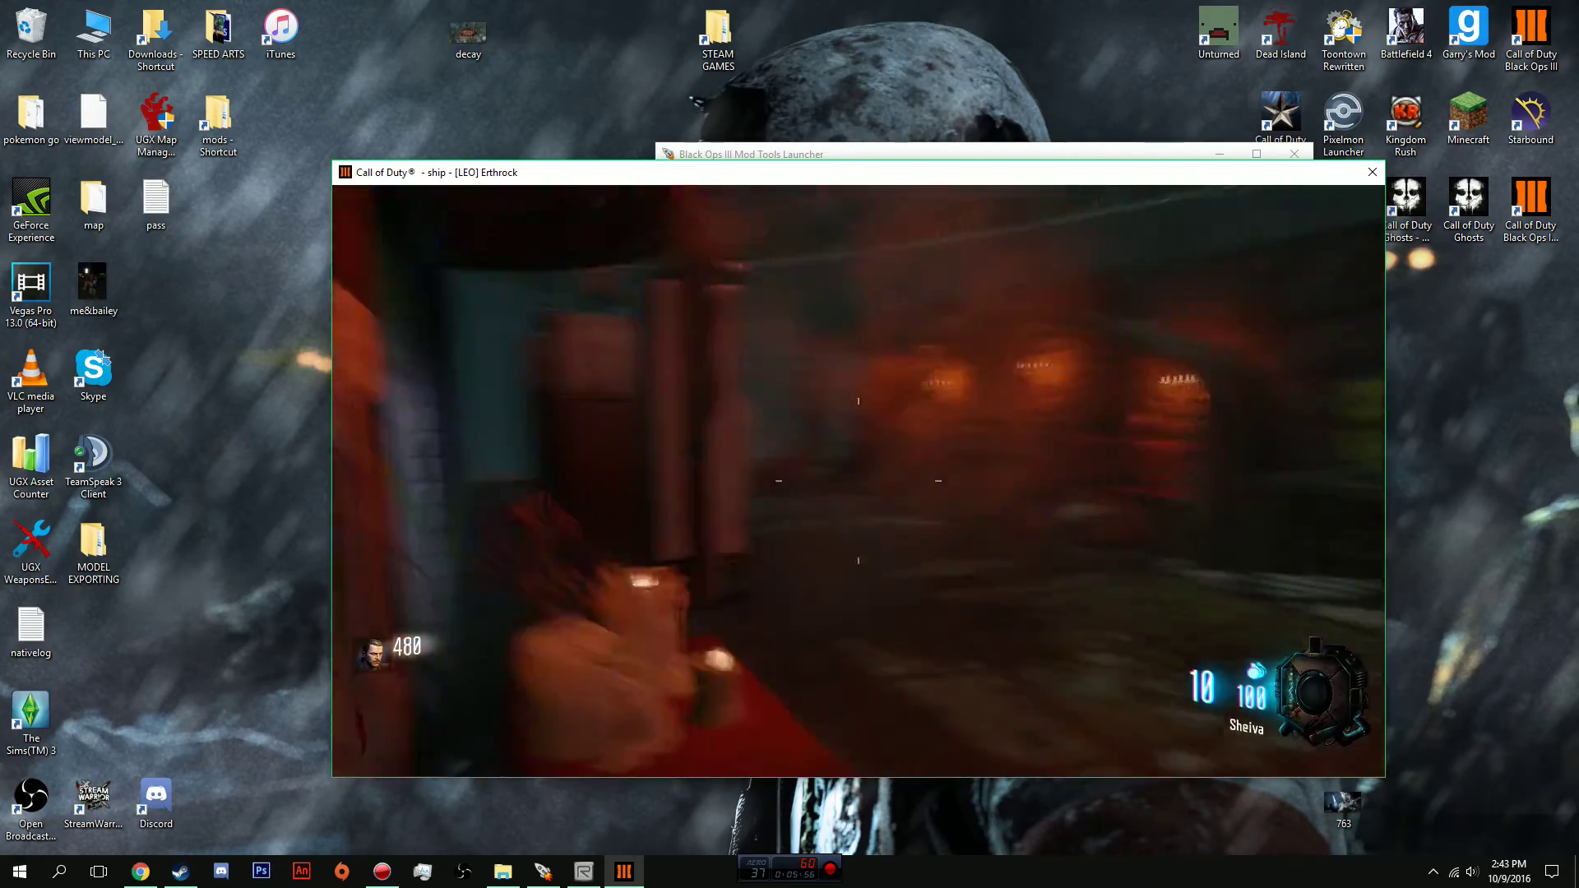
key(w)
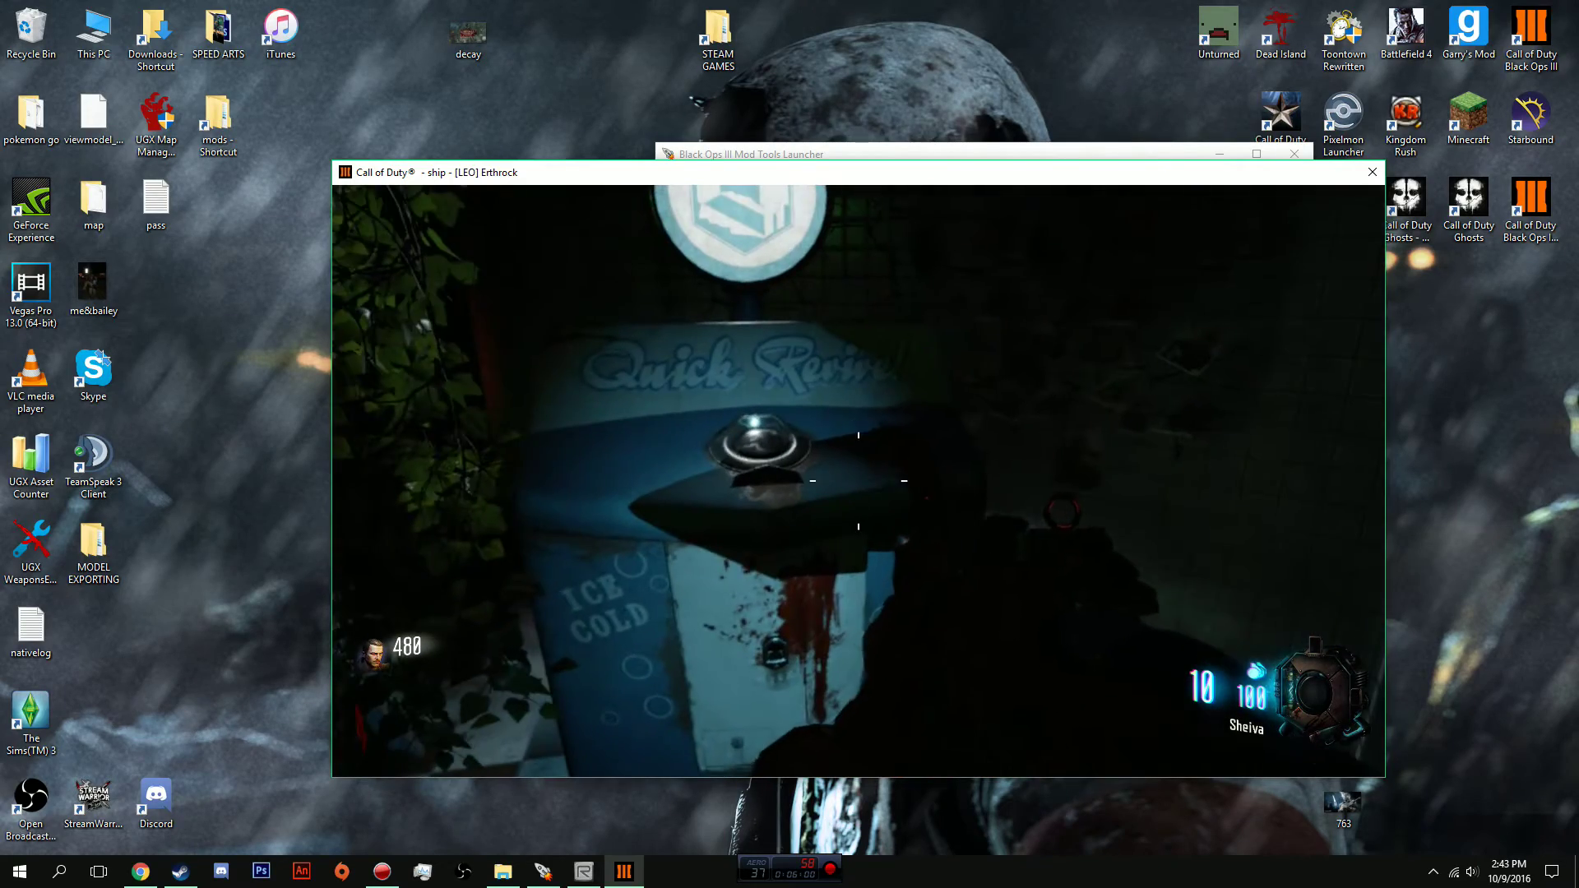
key(s)
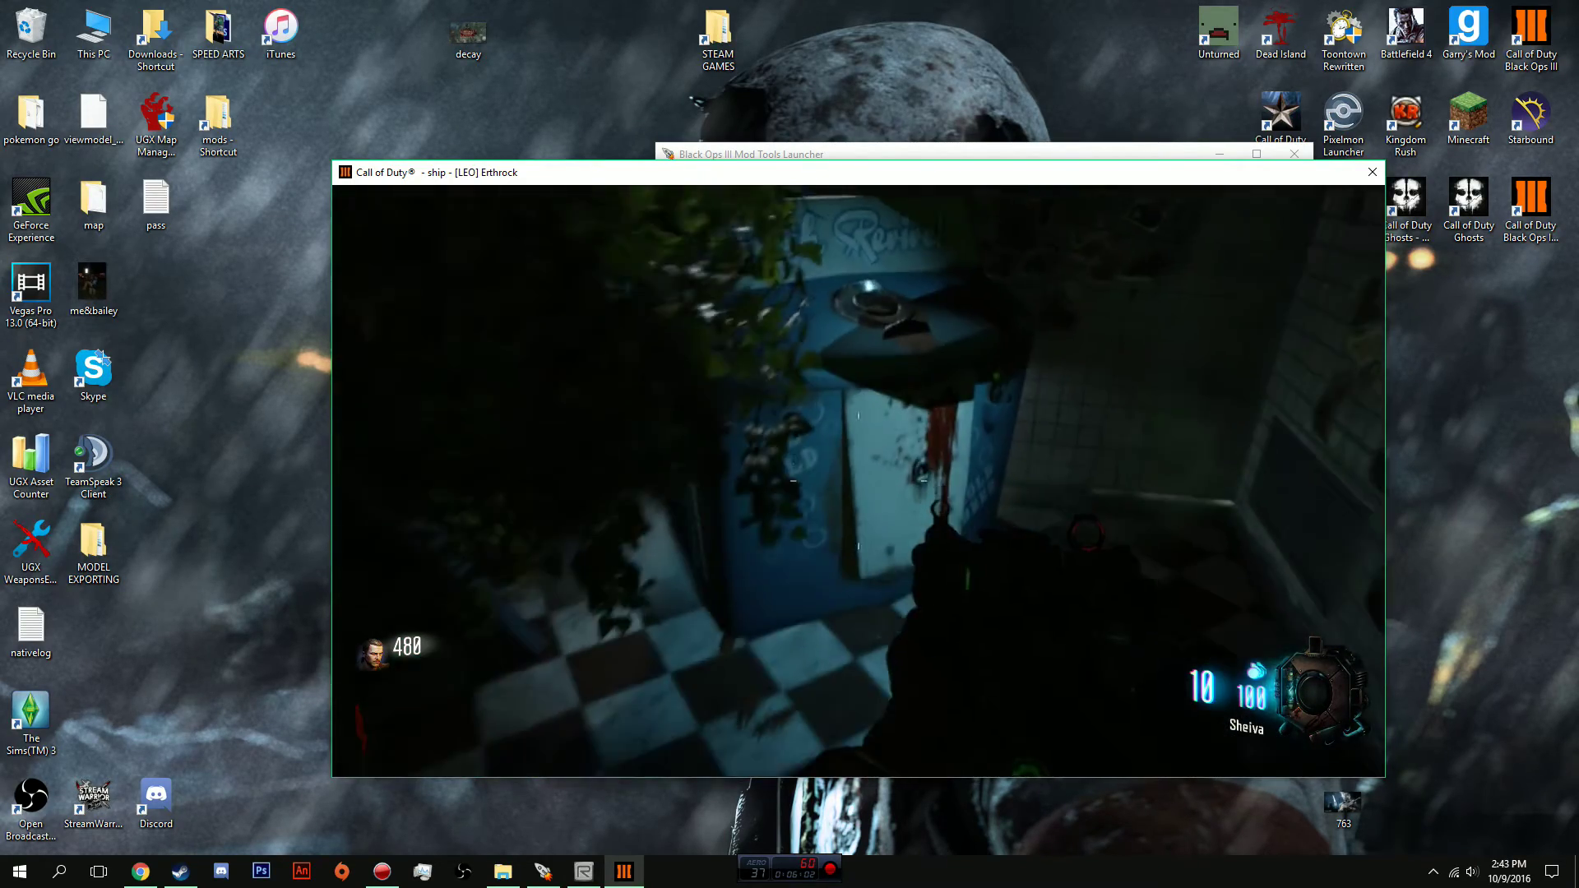
click(859, 481)
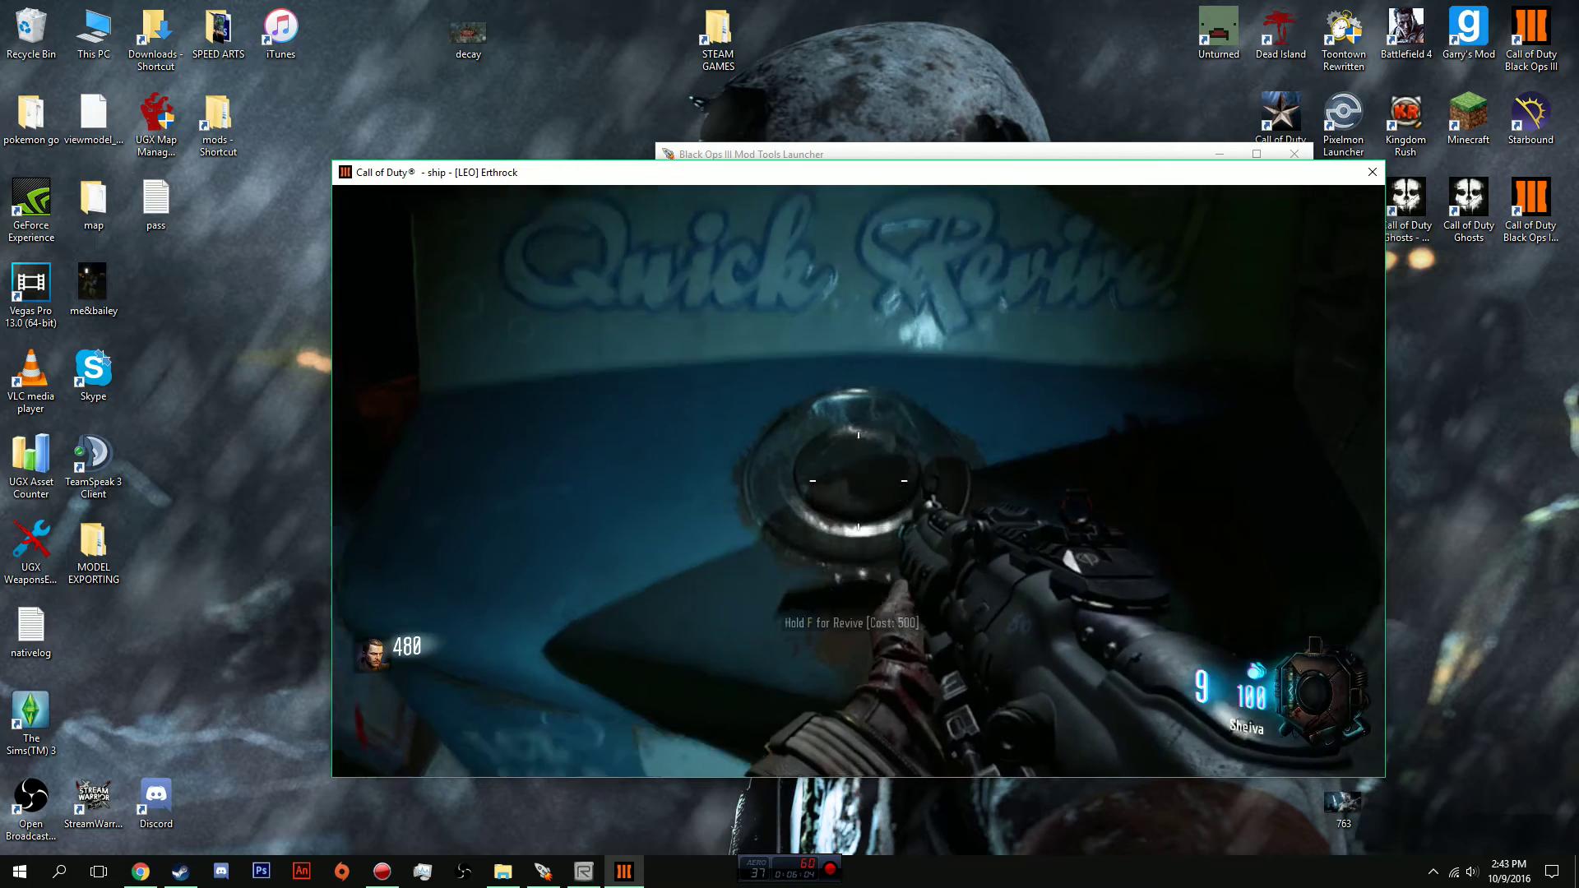
Examine the lighting on the wall posters and in the tiled sink room with the exit sign.
key(w)
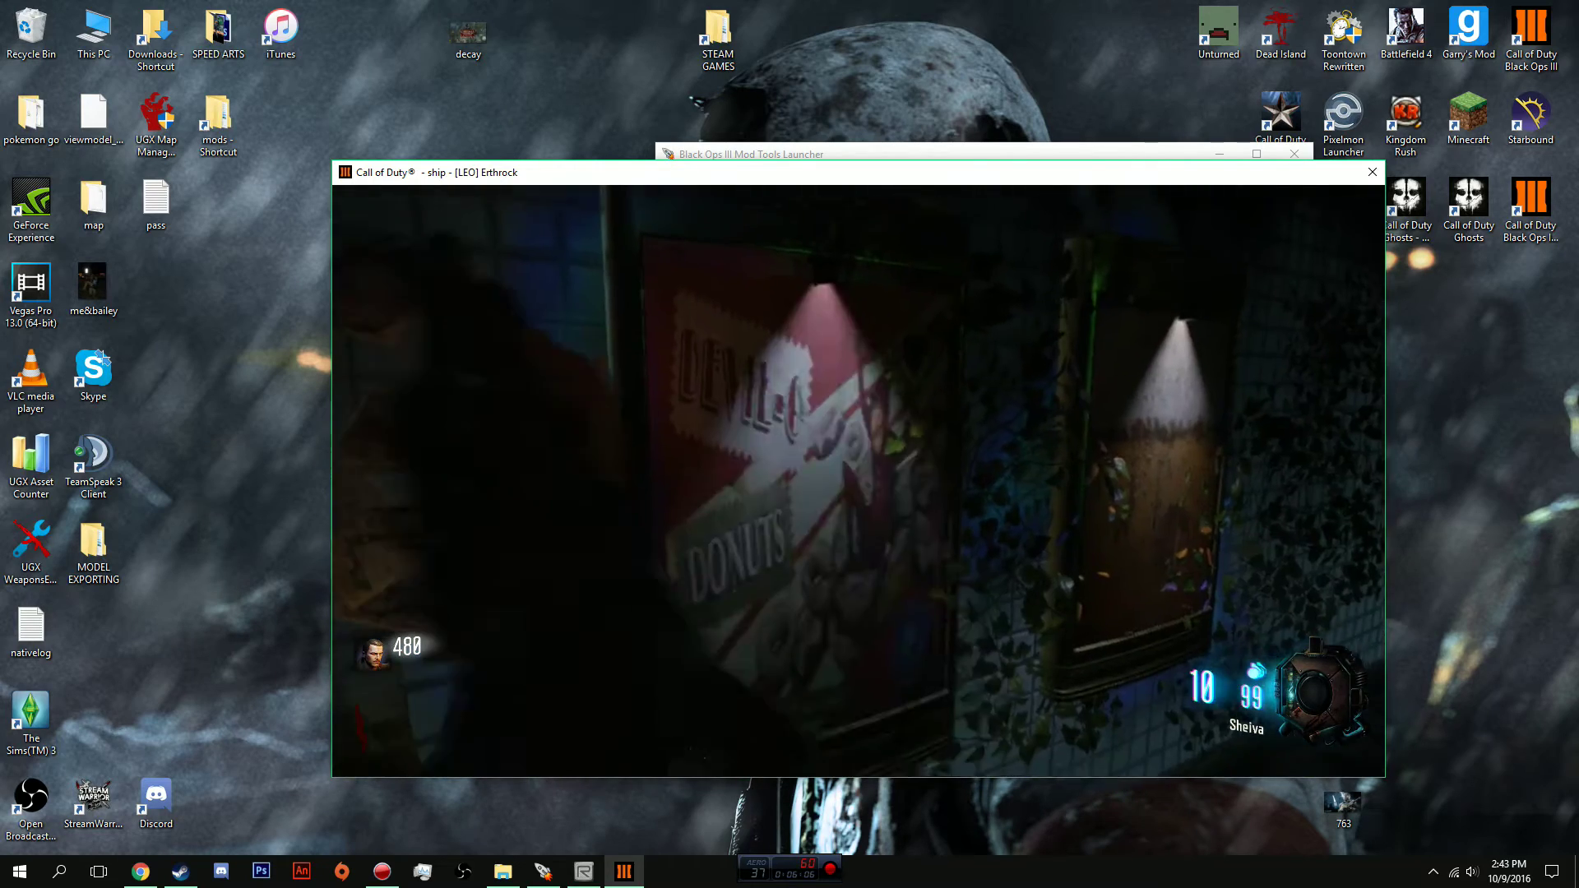
key(s)
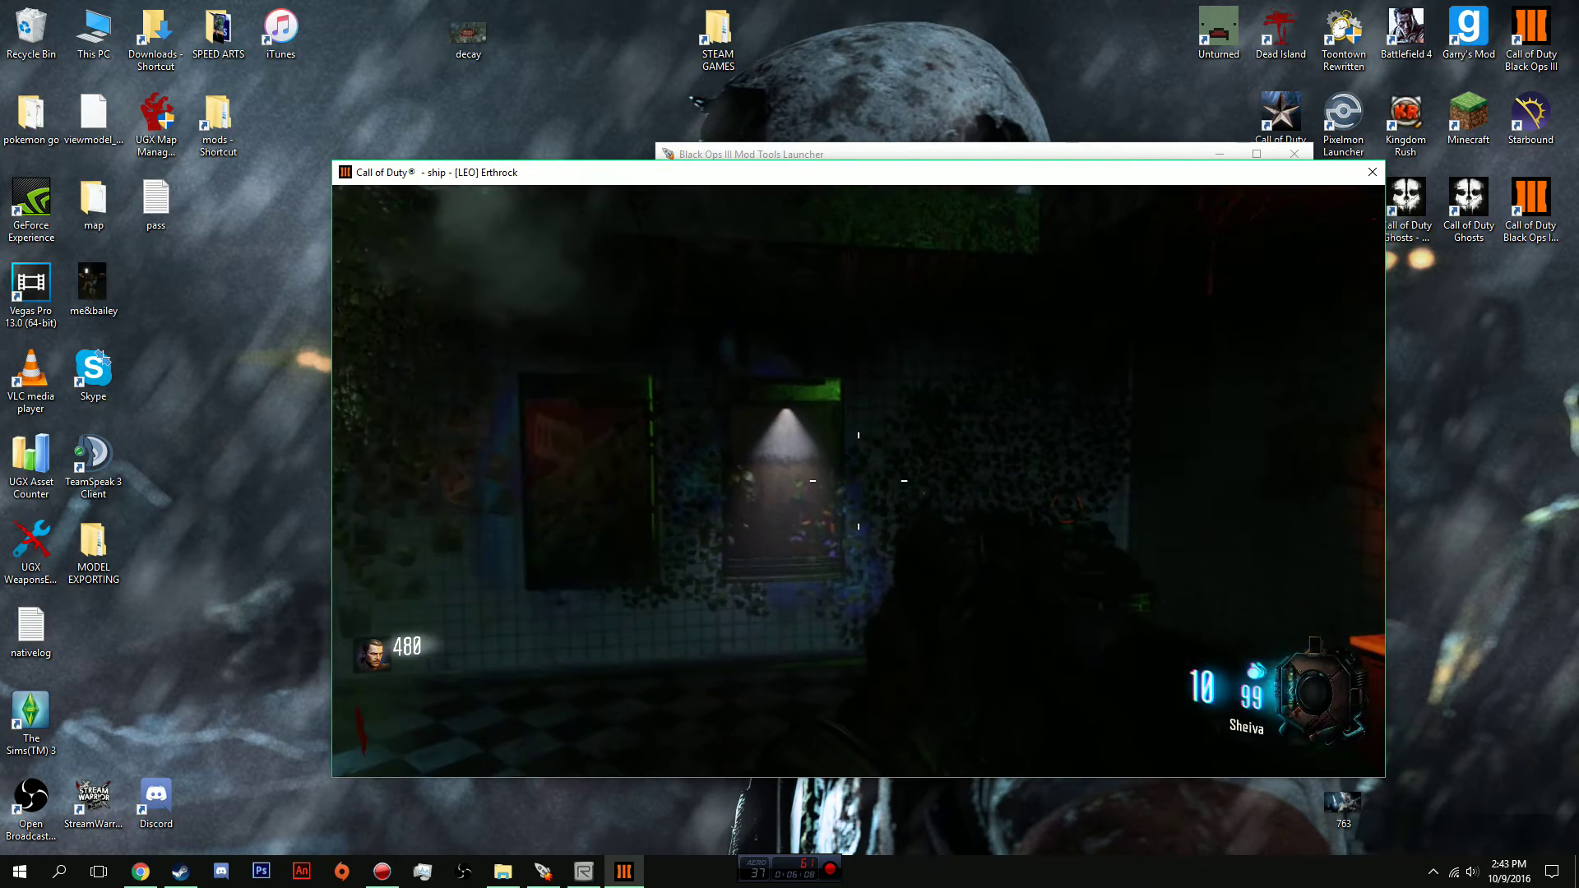
key(w)
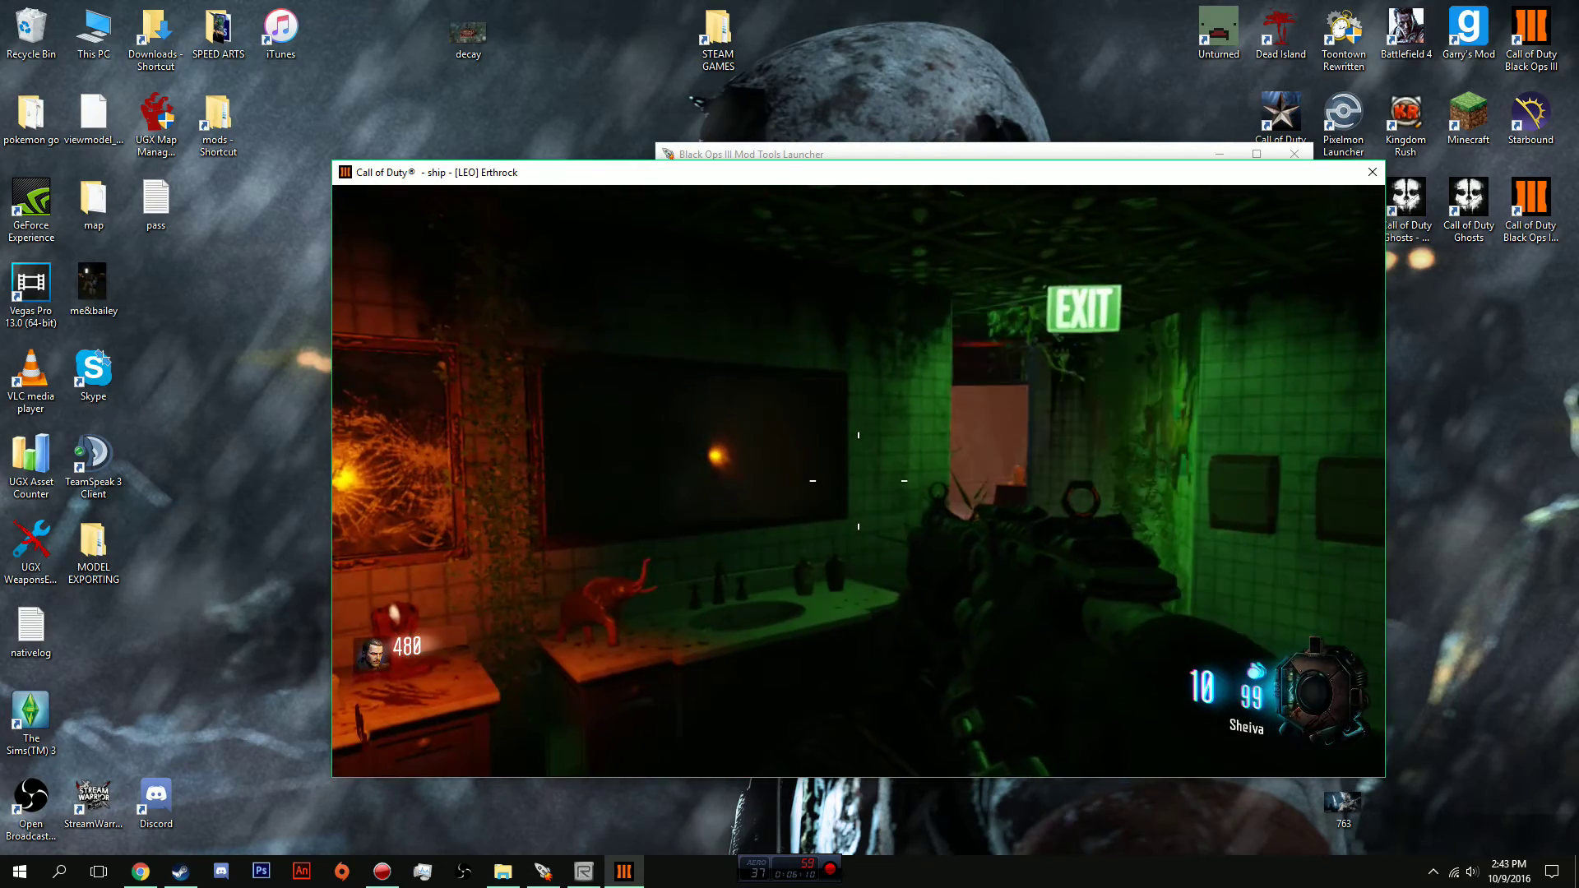
key(w)
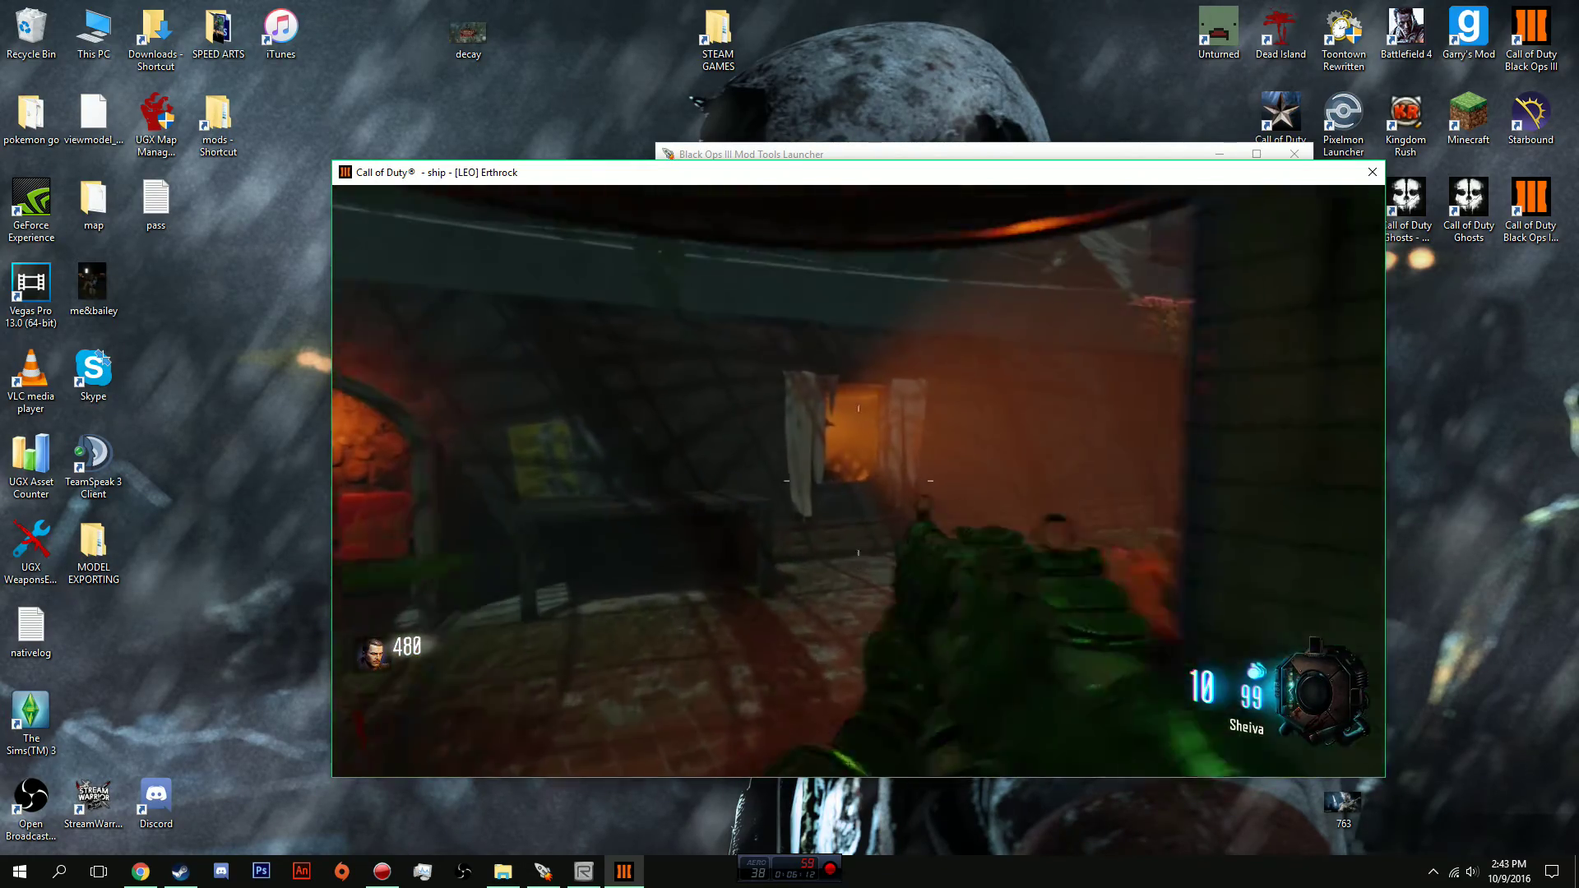
Cross the street to the orange-lit window and rebuild its barrier, swapping between the MR6 and the Sheiva.
right_click(858, 481)
key(w)
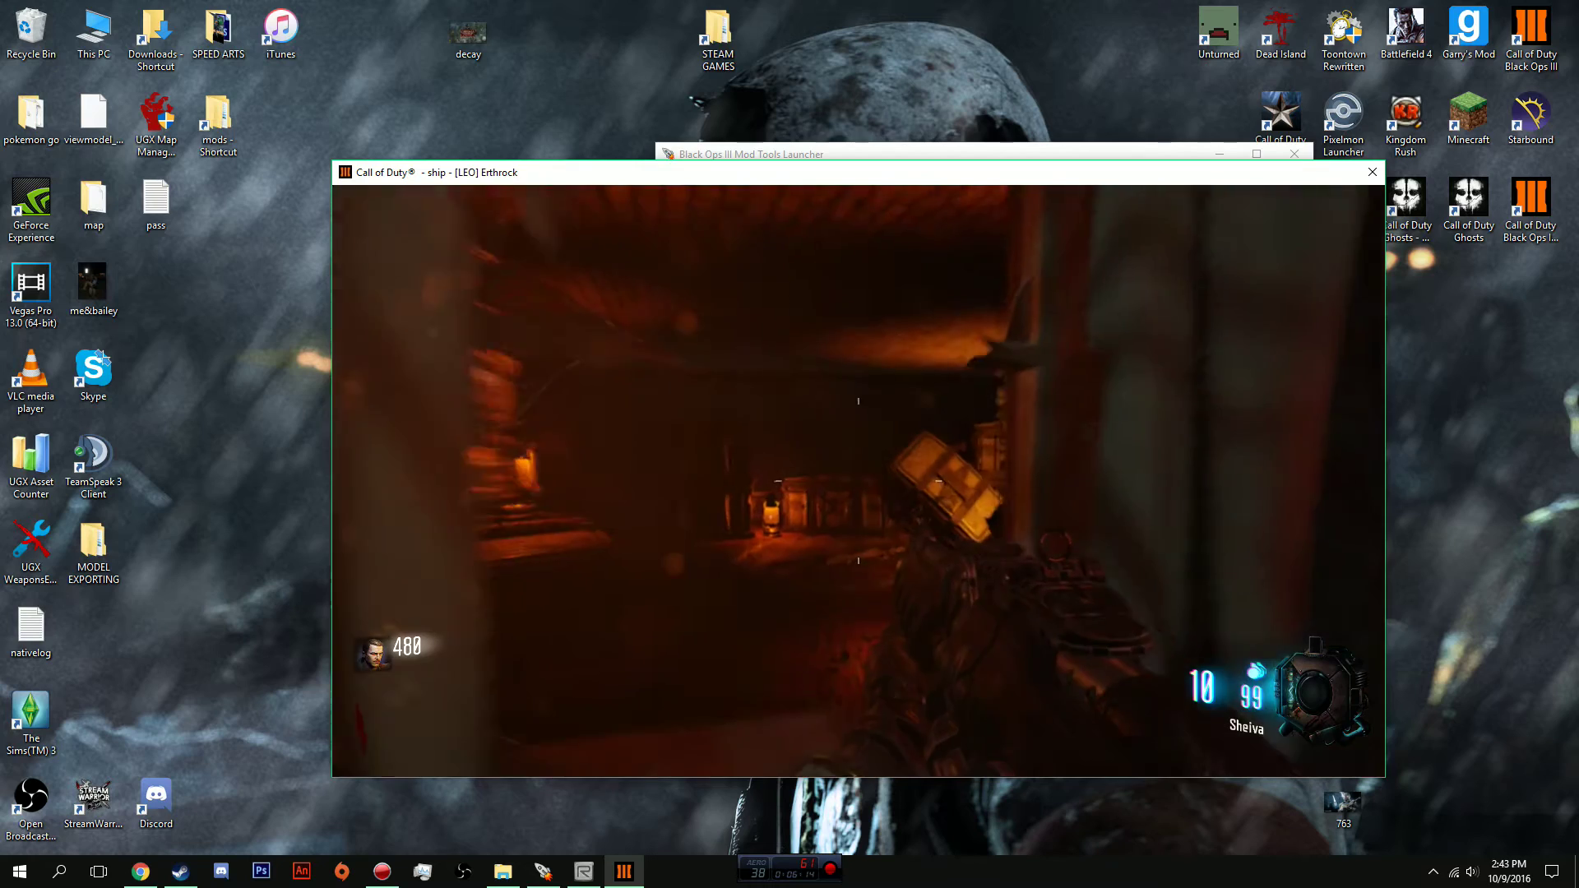
key(f)
key(1)
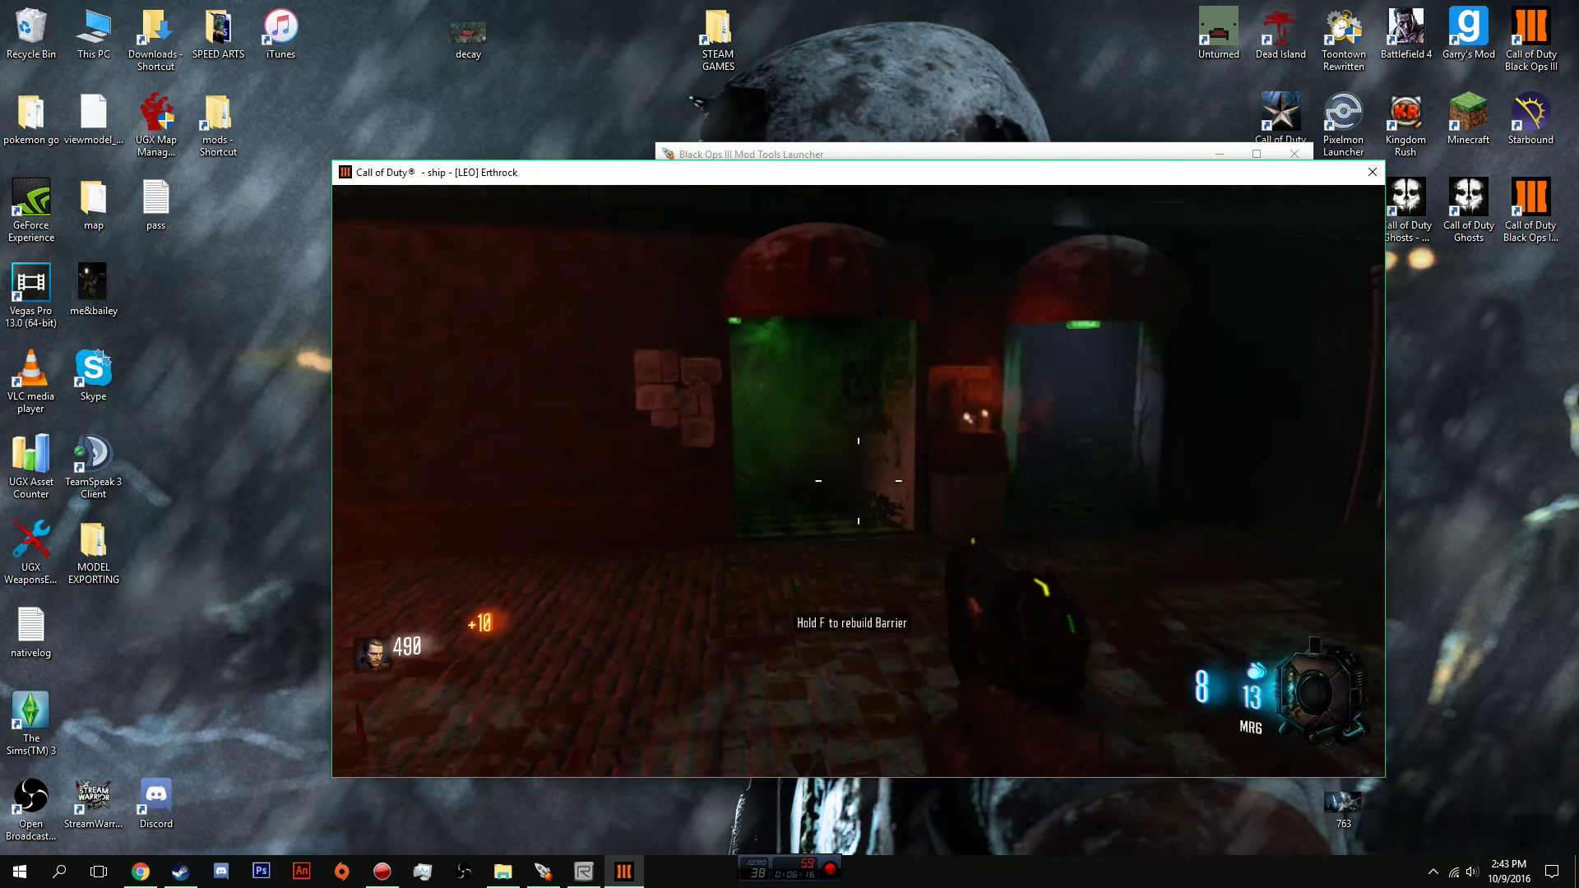
key(1)
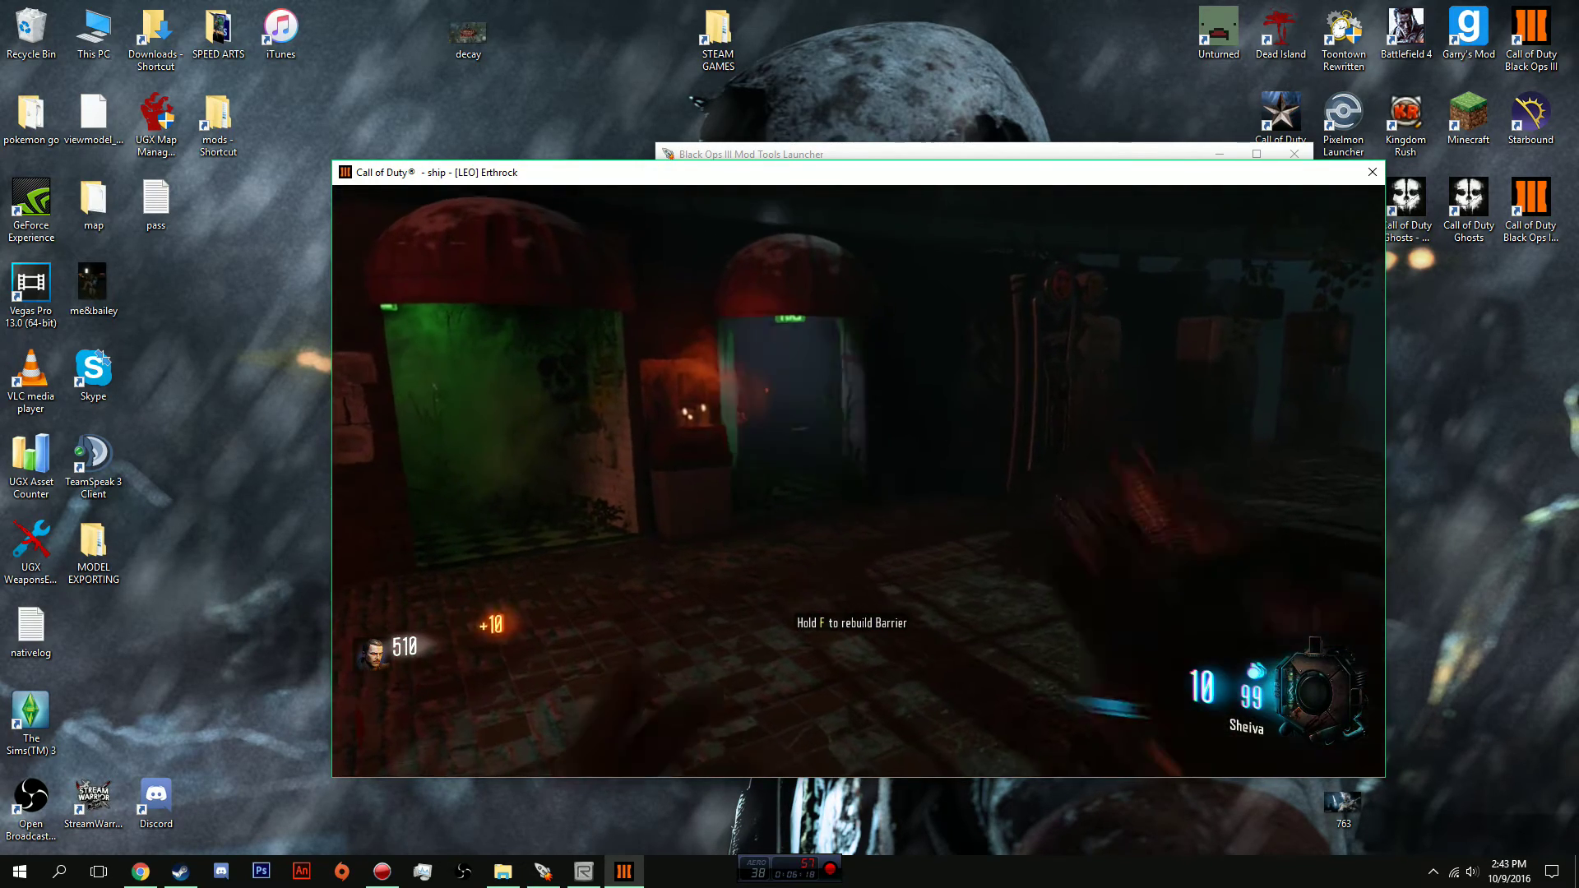
key(f)
Walk through the green-lit doorways into the tiled rooms and examine their coloured lighting.
key(w)
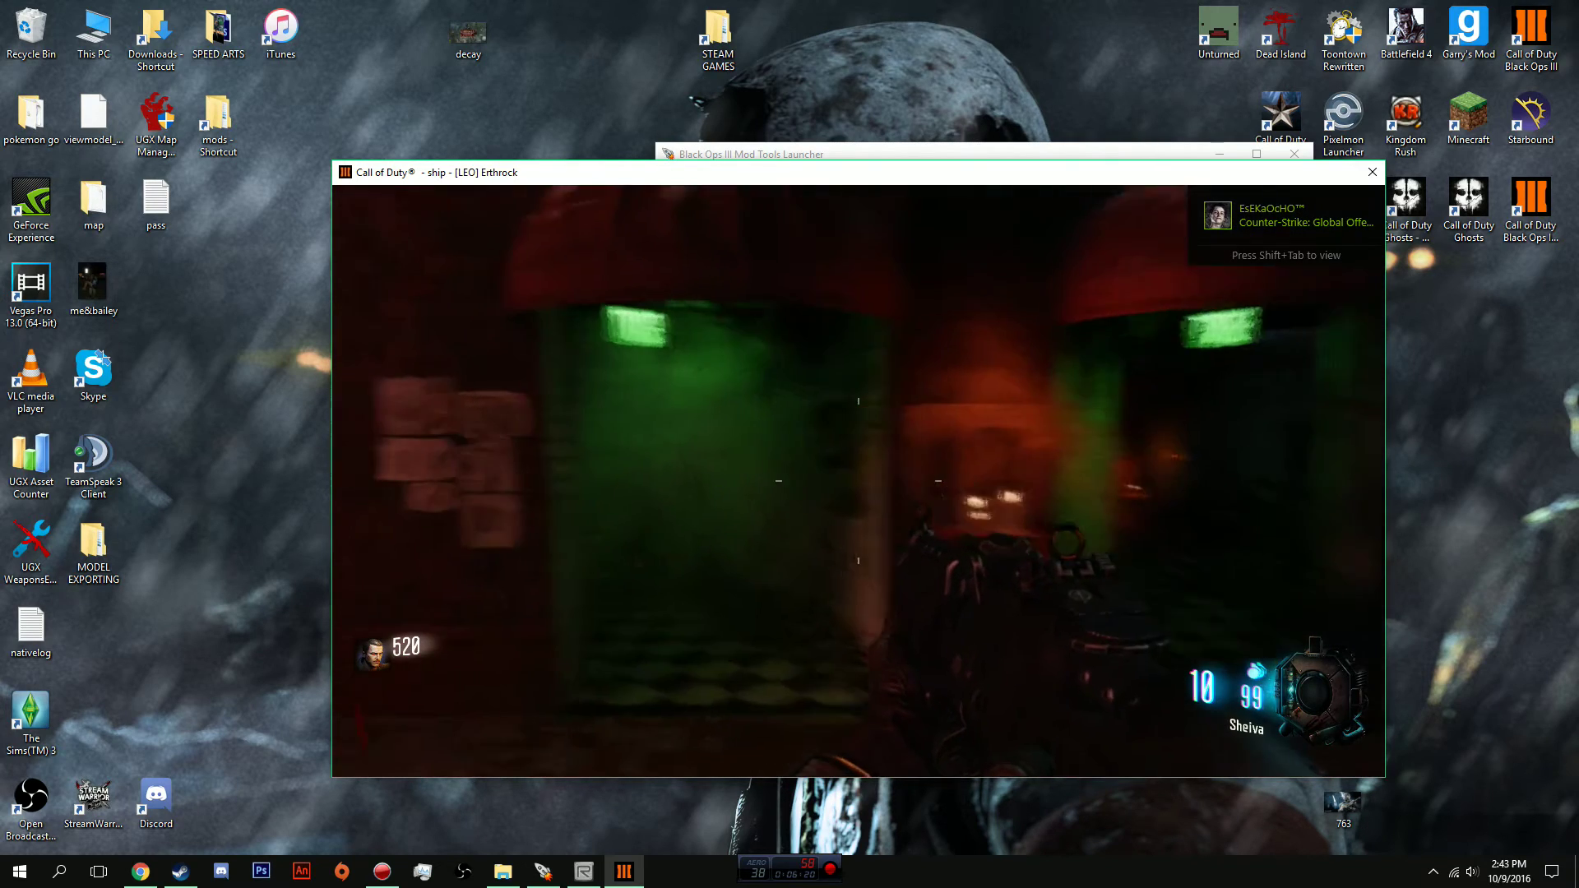
key(w)
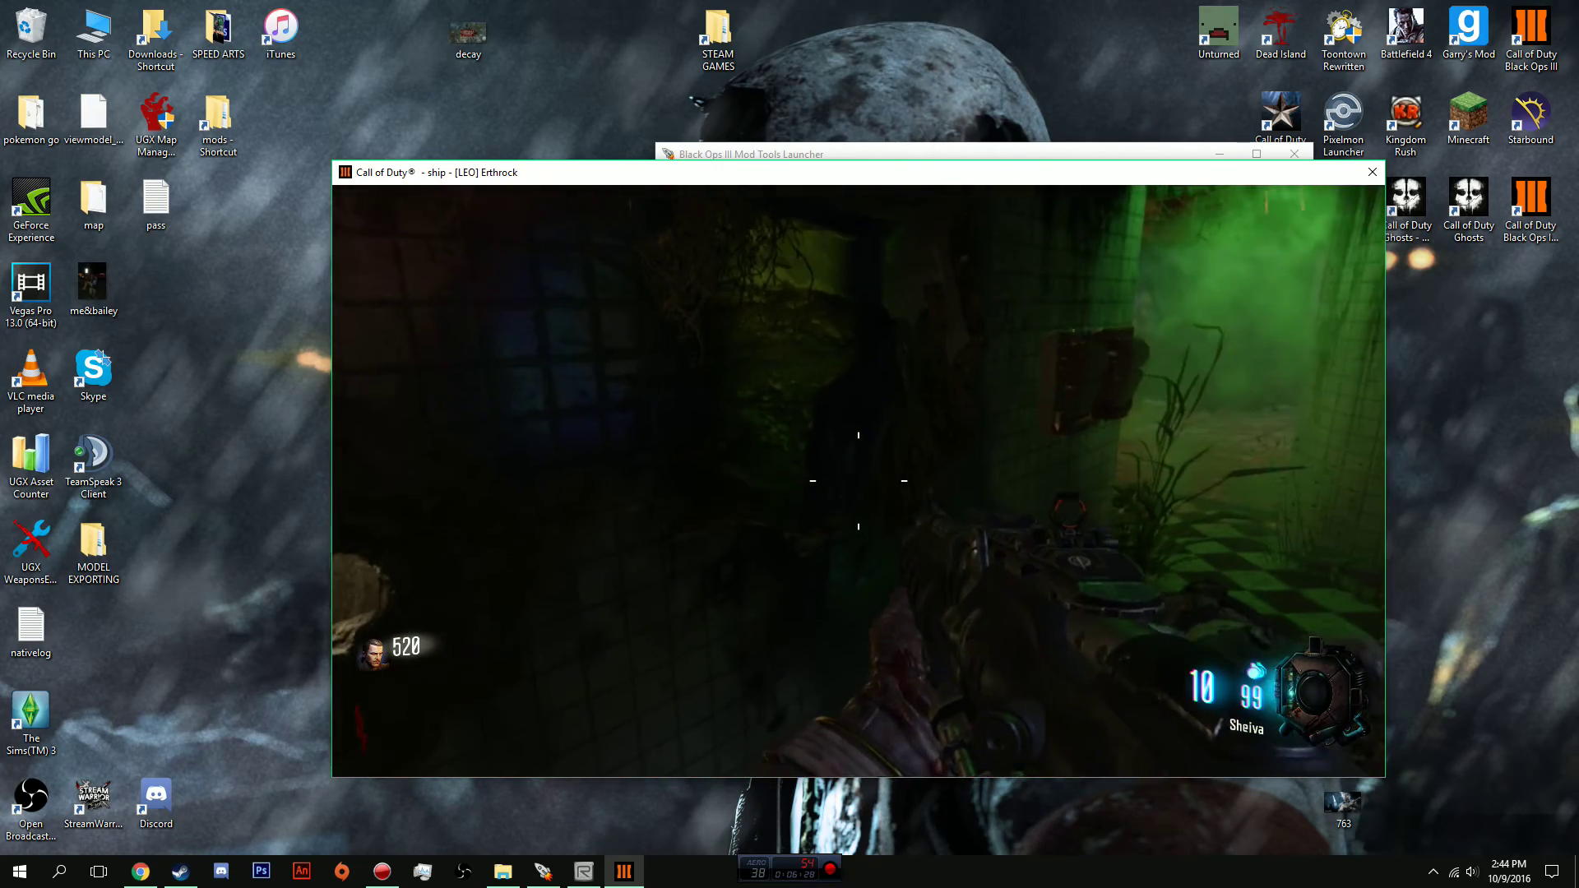
key(w)
Shoot the approaching zombies with the Sheiva and head out through the green-lit tiled corridor.
right_click(859, 481)
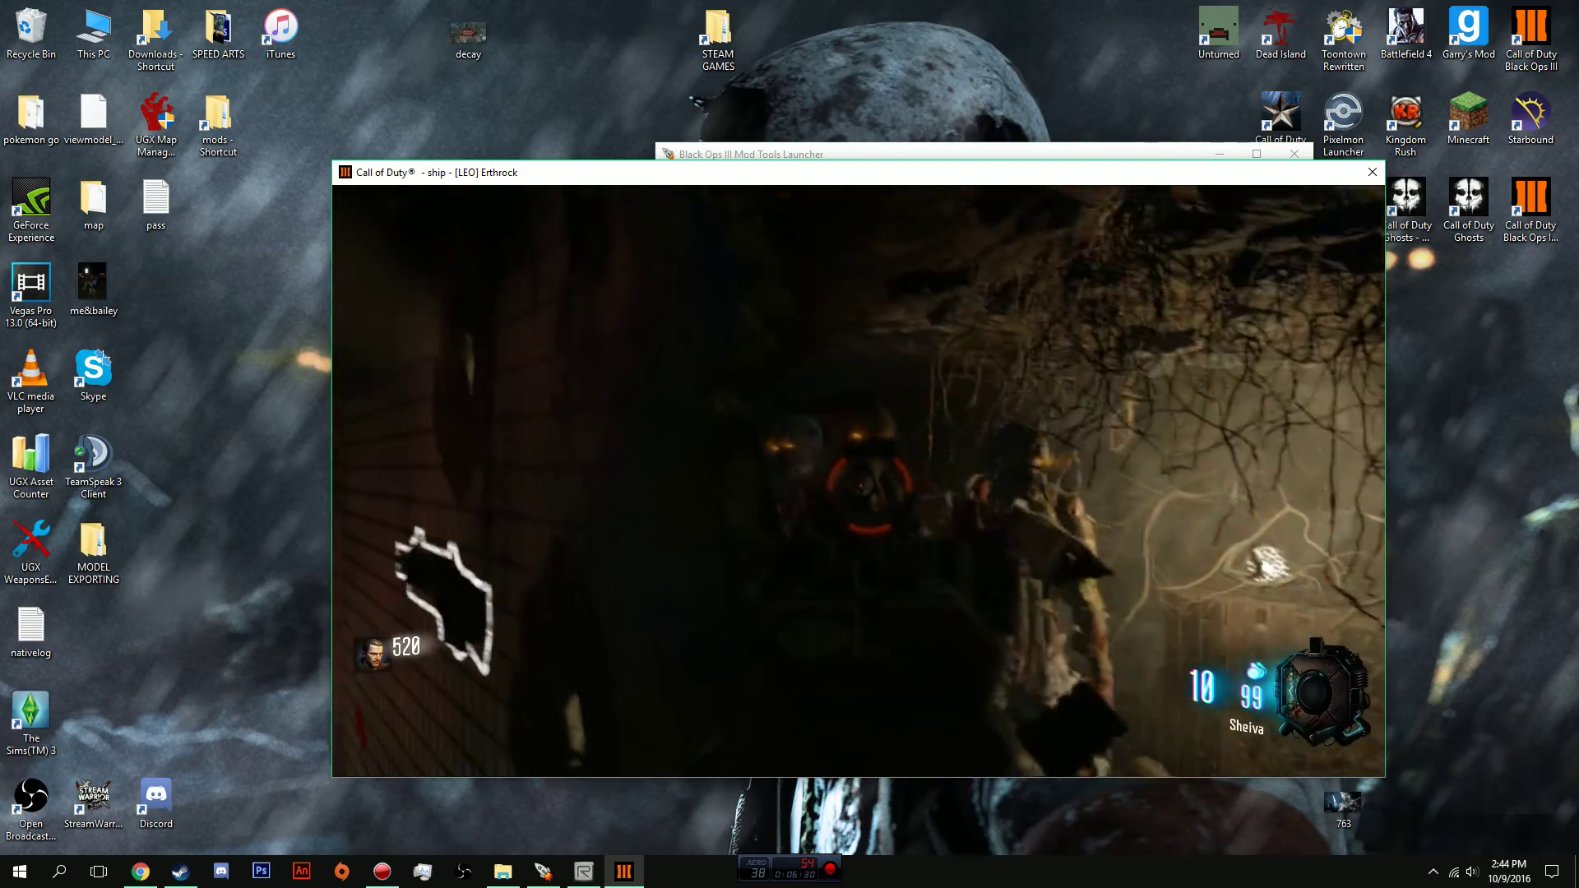
click(859, 481)
click(859, 481)
click(859, 482)
click(858, 481)
click(859, 482)
click(858, 481)
click(858, 481)
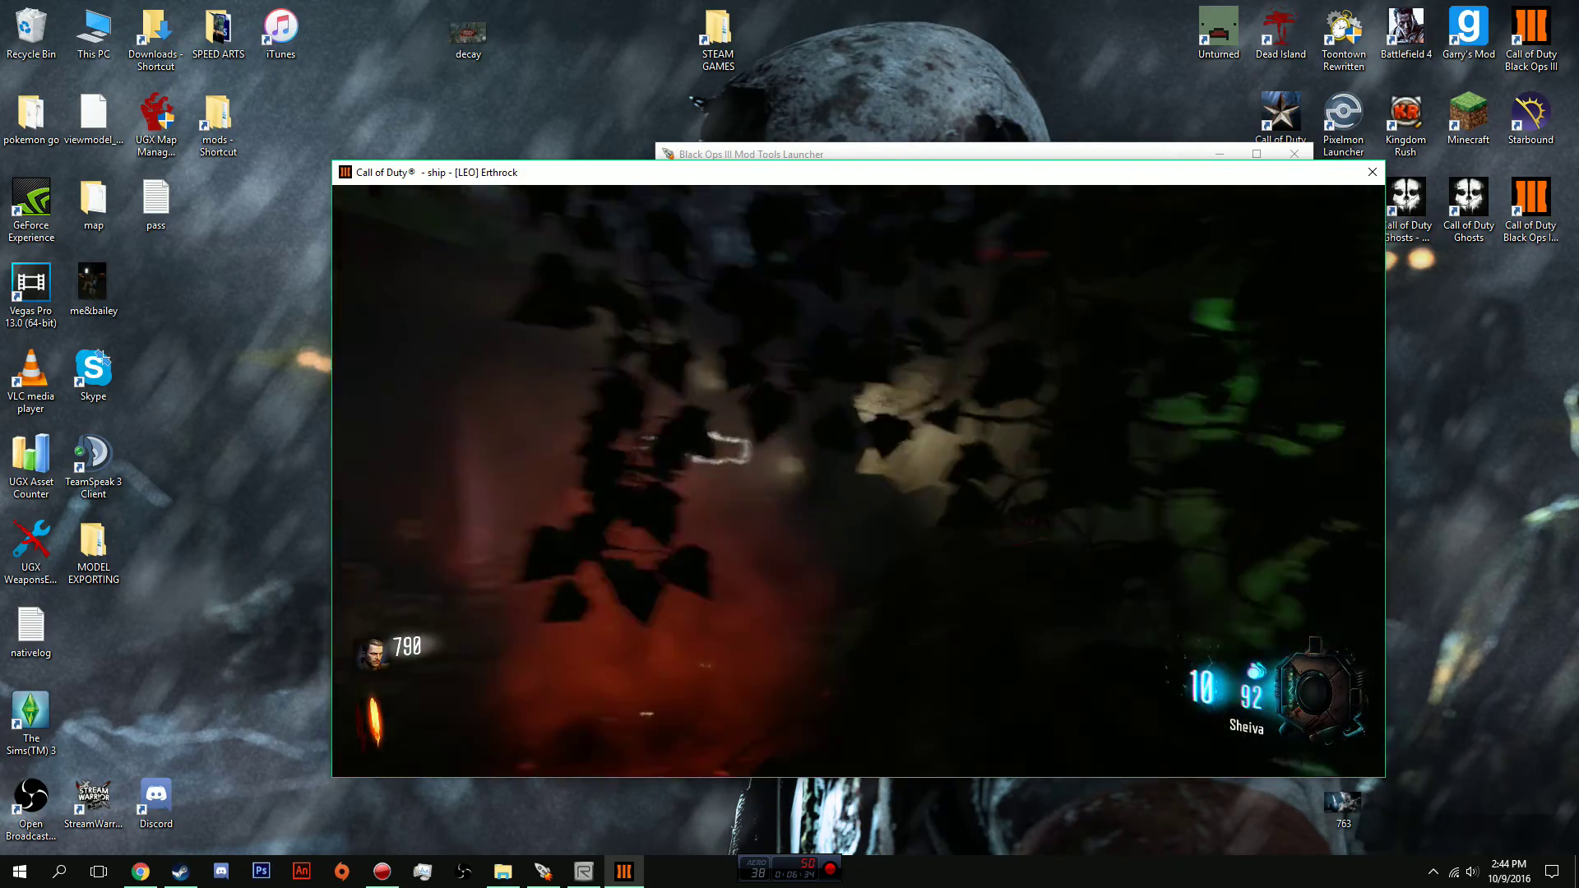
key(w)
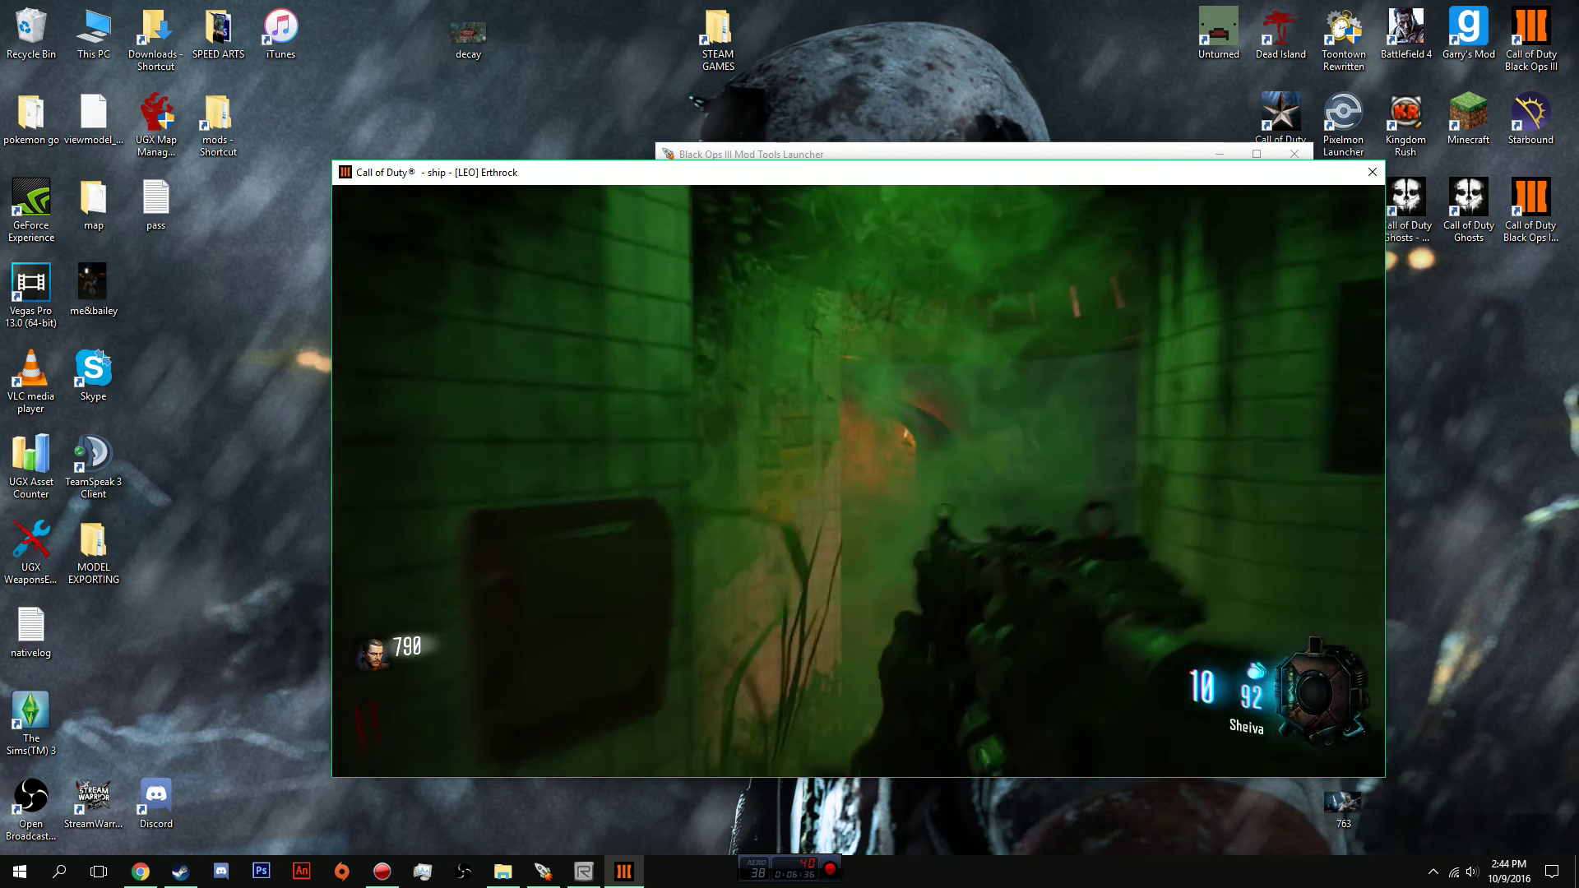